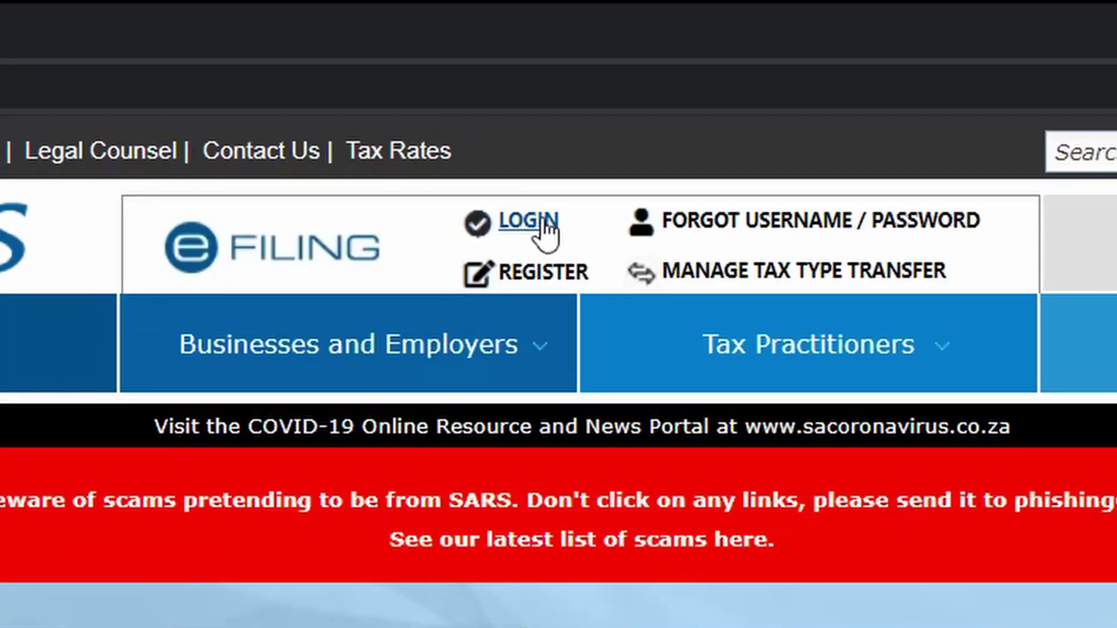
Step: Log in to eFiling to reach the individual dashboard showing the 2020 ITR12 return
click(540, 221)
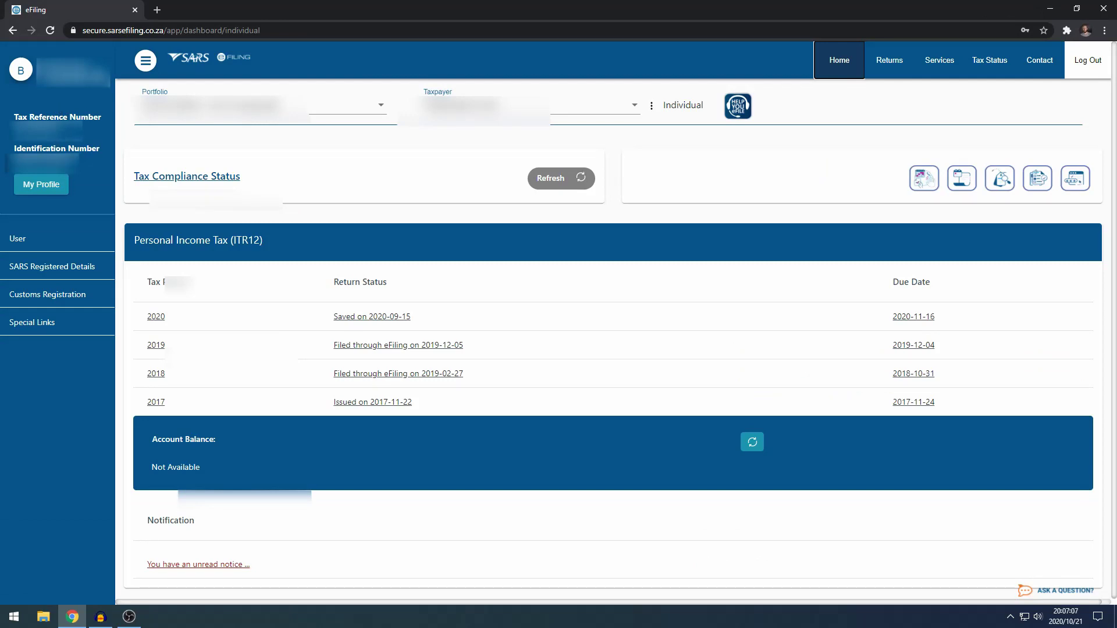
Step: Review the Profile and Preference Setup settings, then view the linked Individual portfolio in Portfolio Management
click(48, 190)
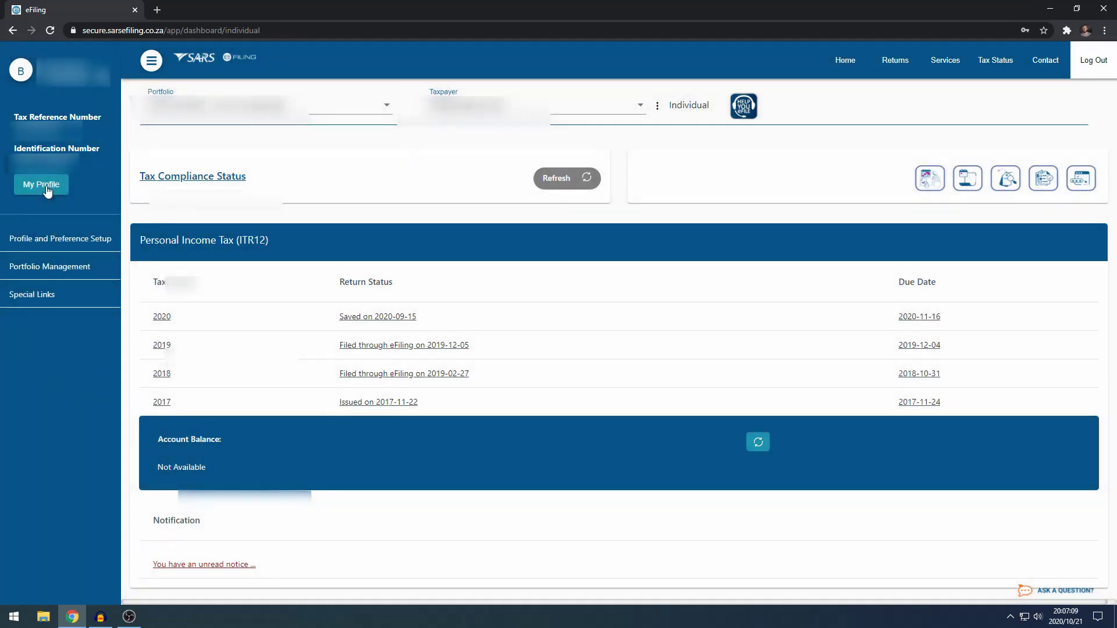
click(48, 243)
scroll(373, 321, down, 3)
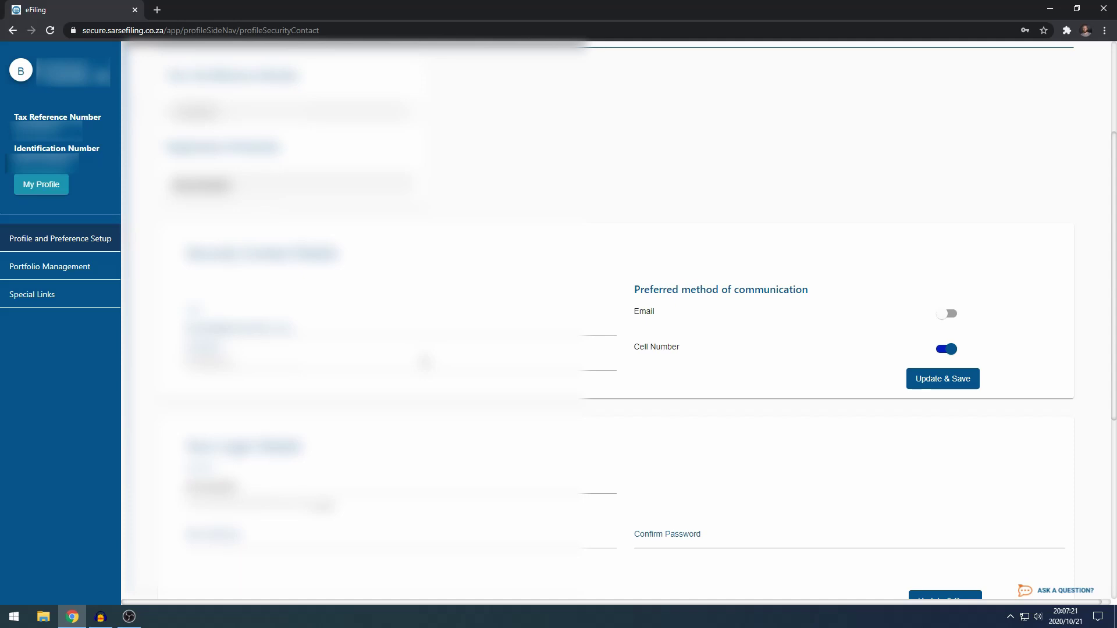
scroll(616, 326, down, 3)
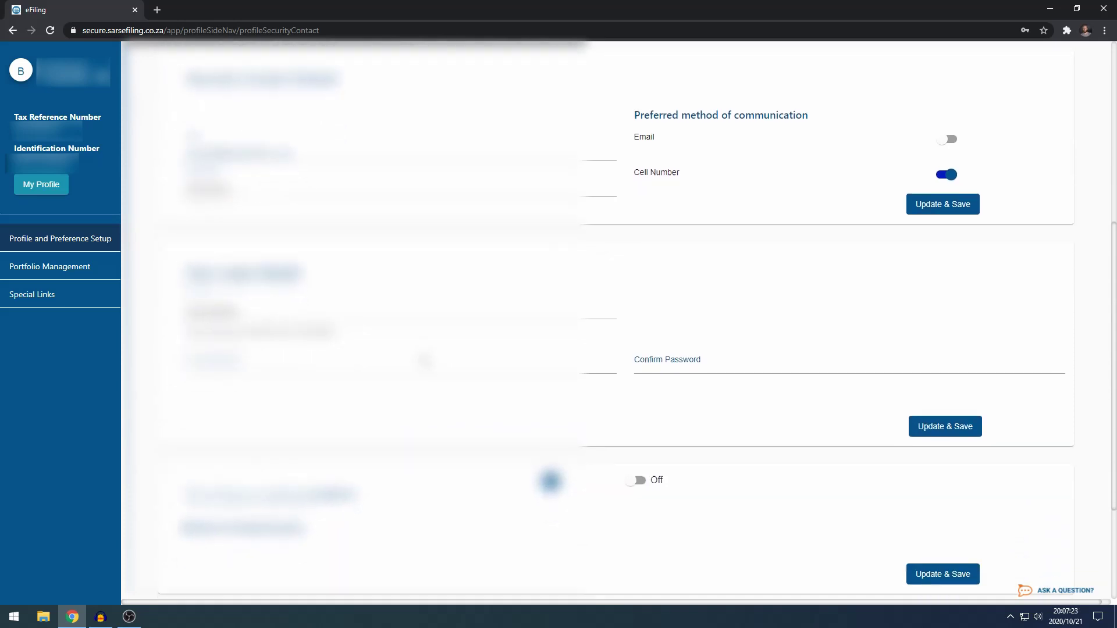
scroll(416, 328, down, 2)
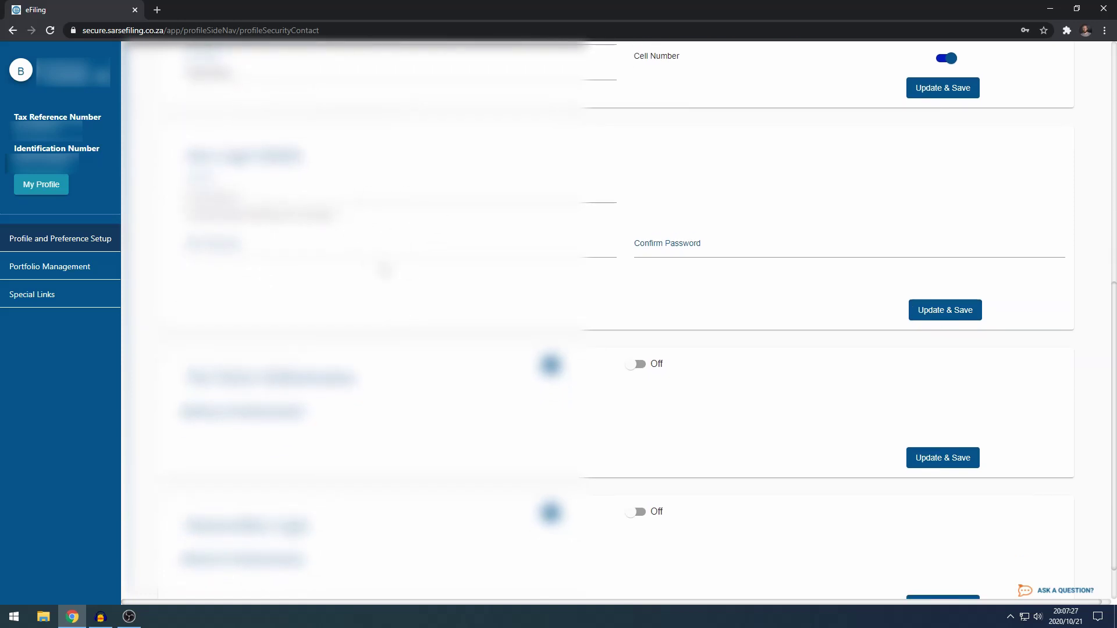
scroll(449, 279, down, 1)
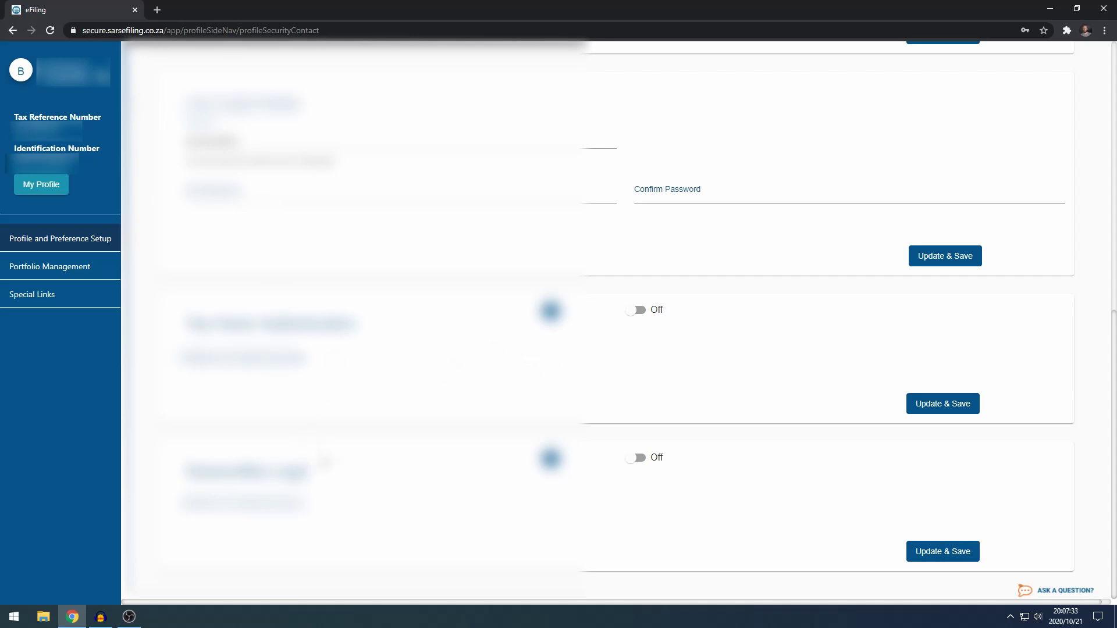
scroll(449, 319, up, 9)
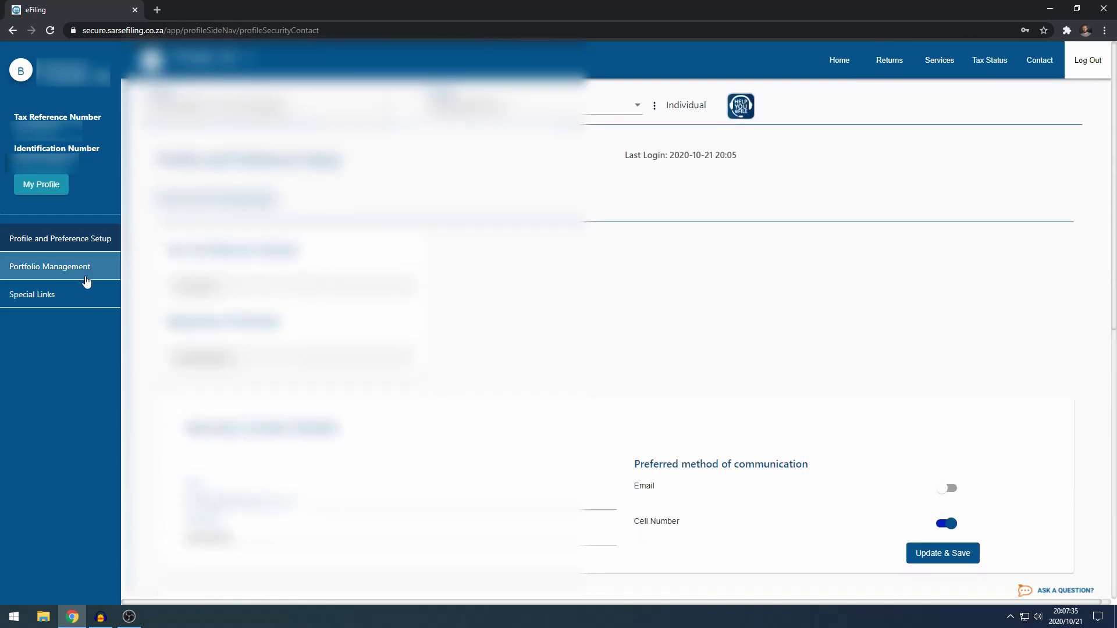
click(85, 278)
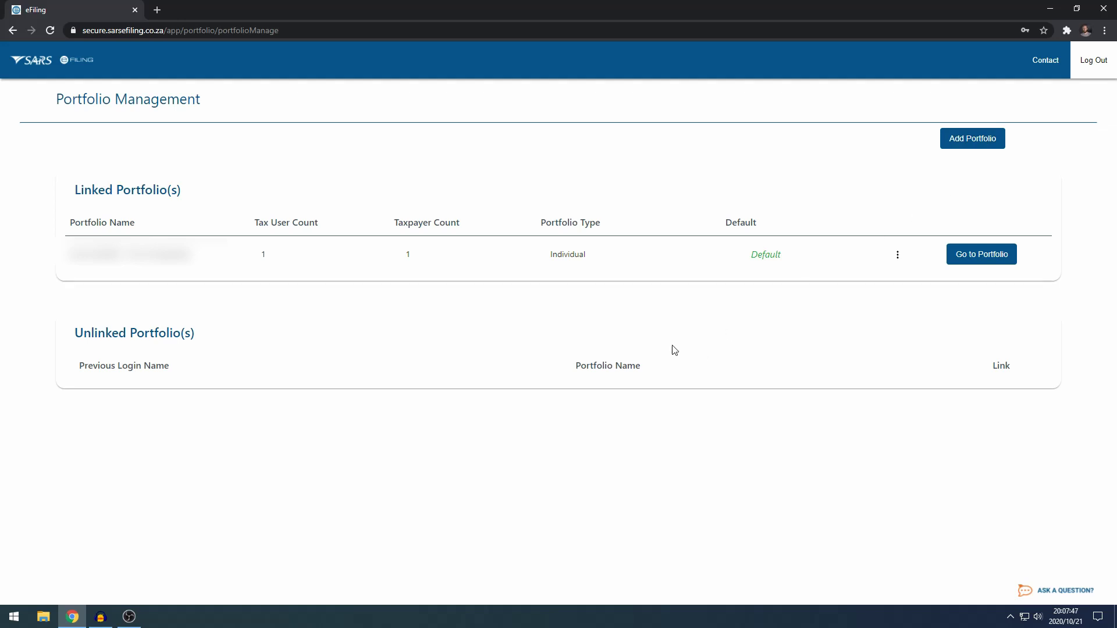
Step: Enter the linked Individual portfolio and look at the branch appointment booking page
click(982, 254)
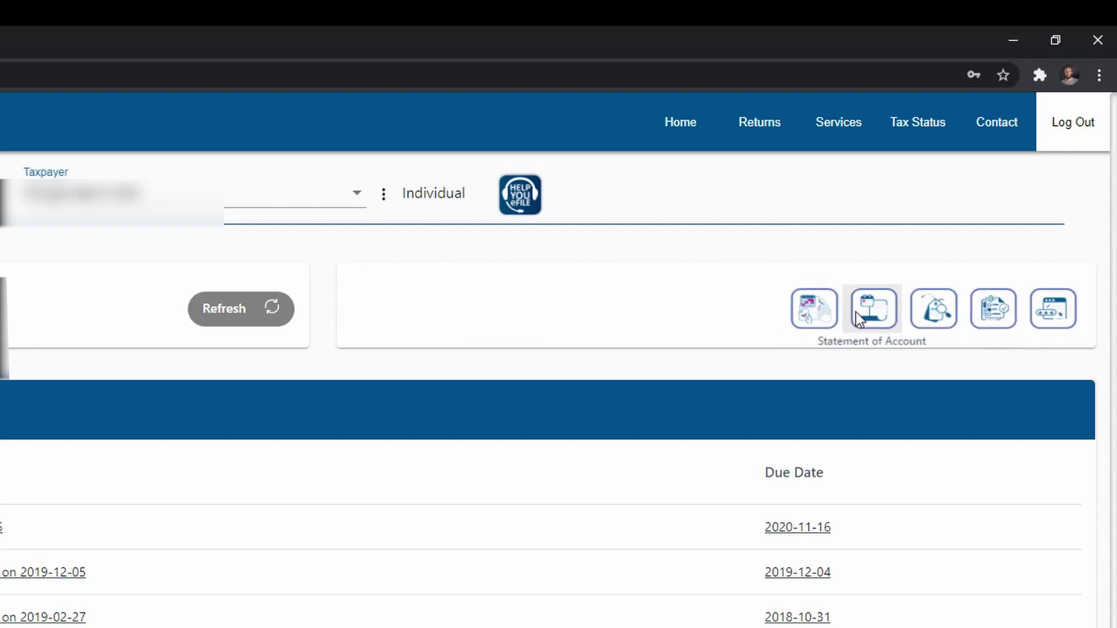
click(817, 320)
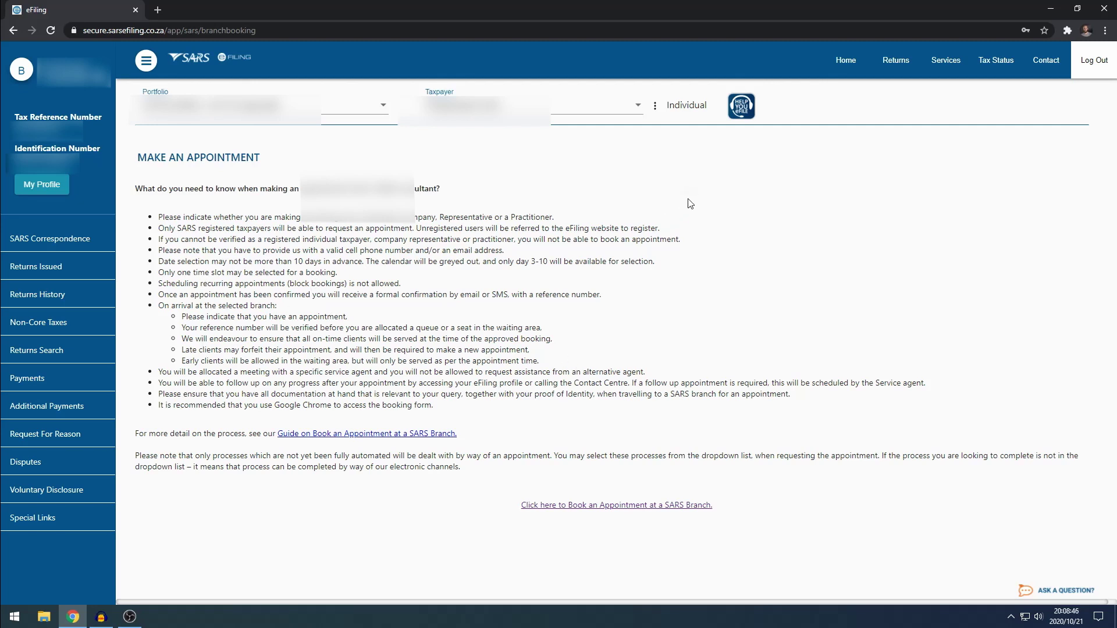
click(841, 65)
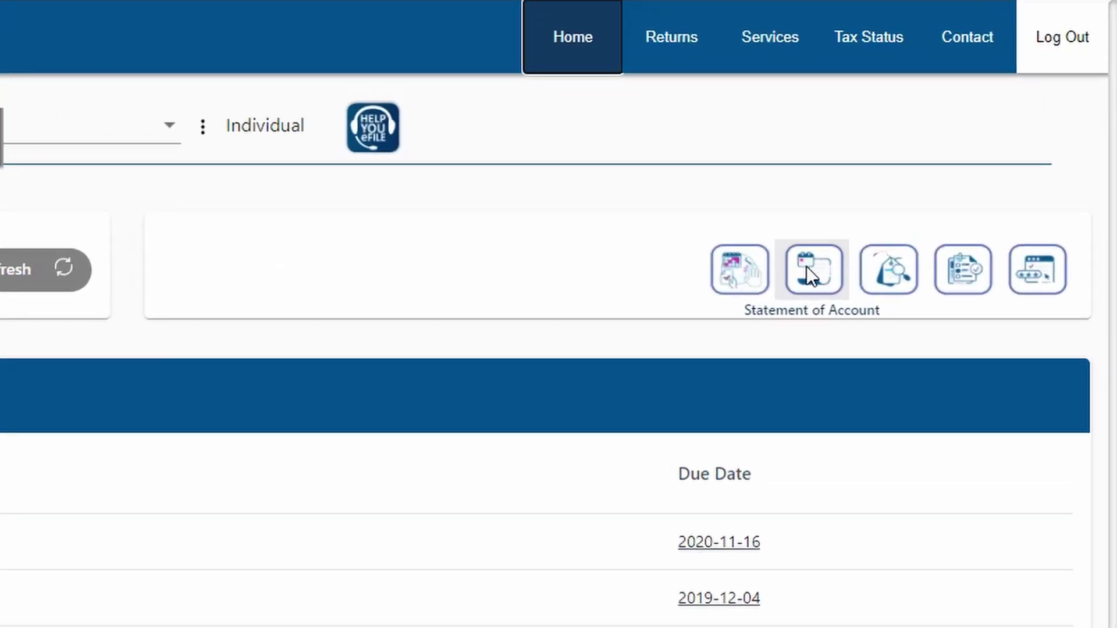
click(675, 42)
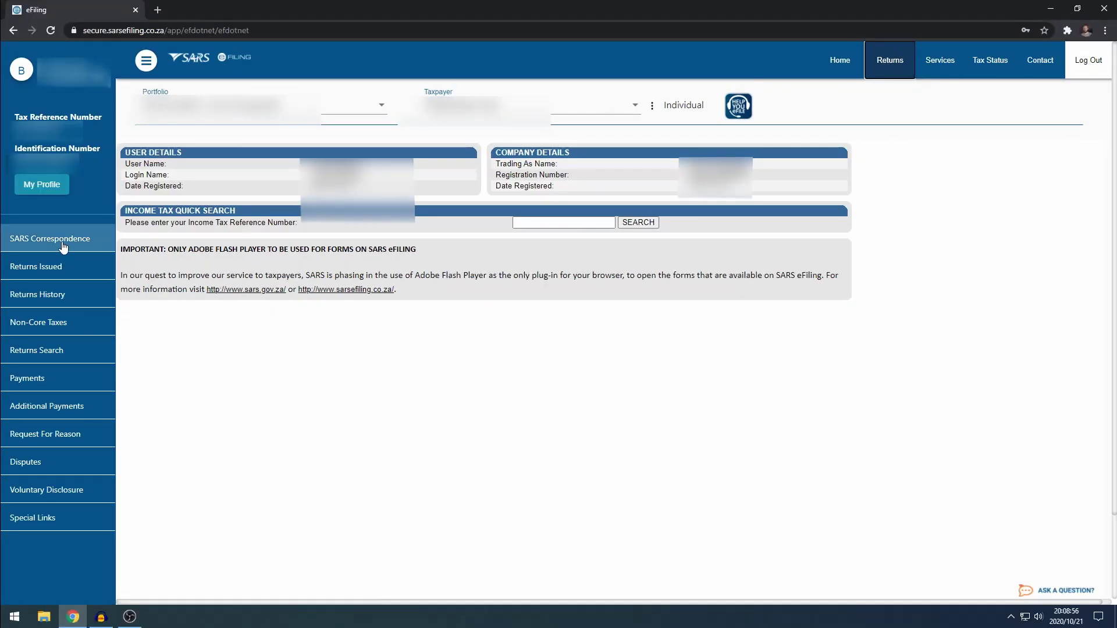
Step: Open the historic IT notices request form and choose Statement of Account
click(49, 239)
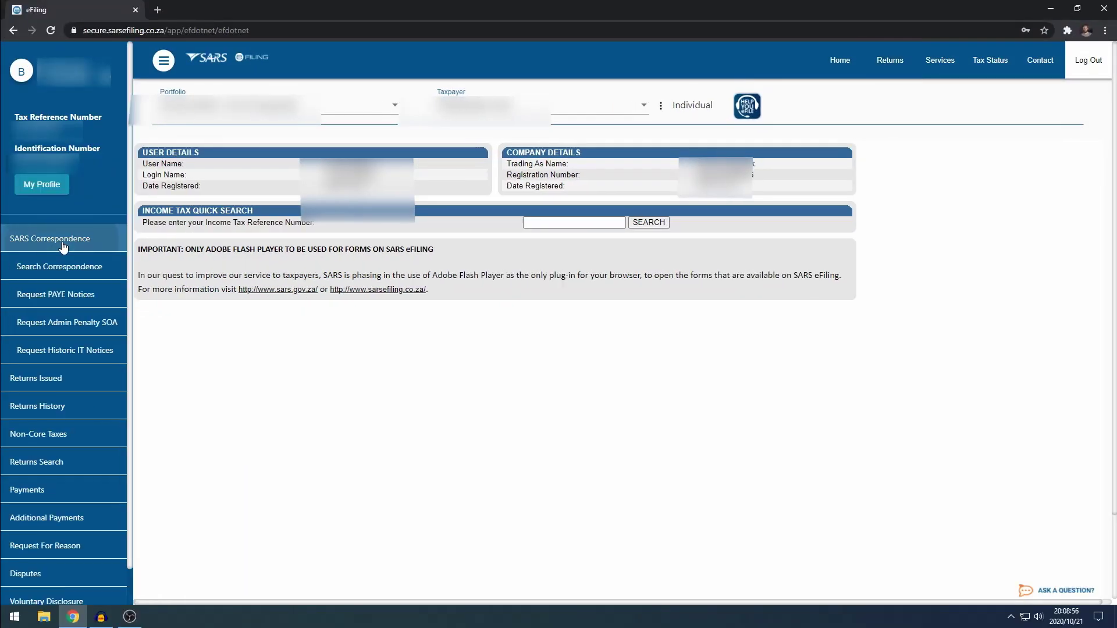
click(70, 351)
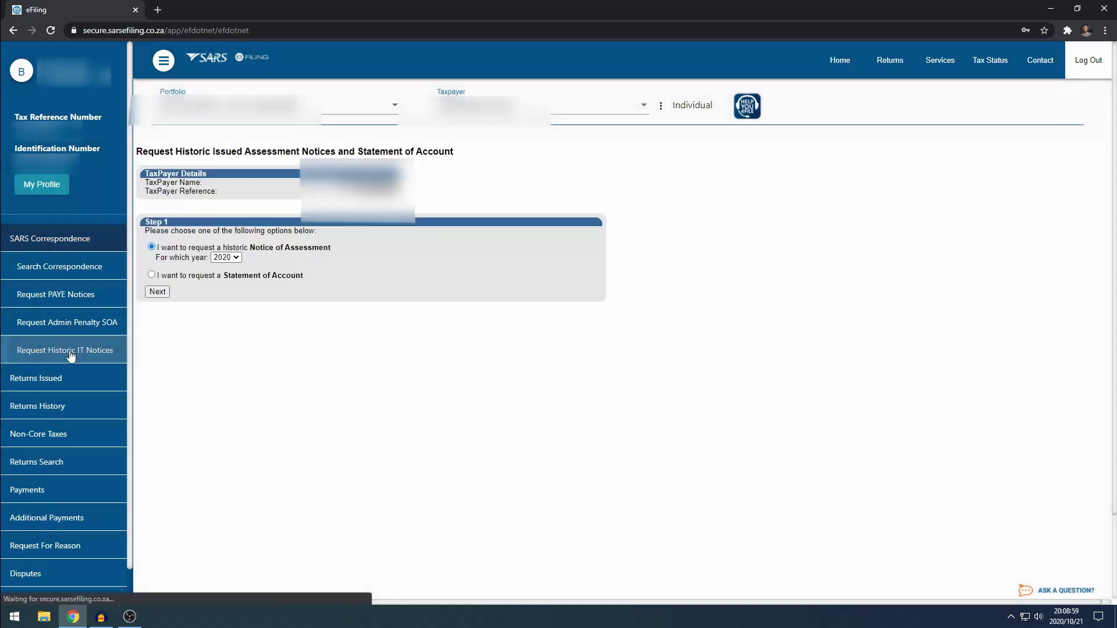
click(151, 275)
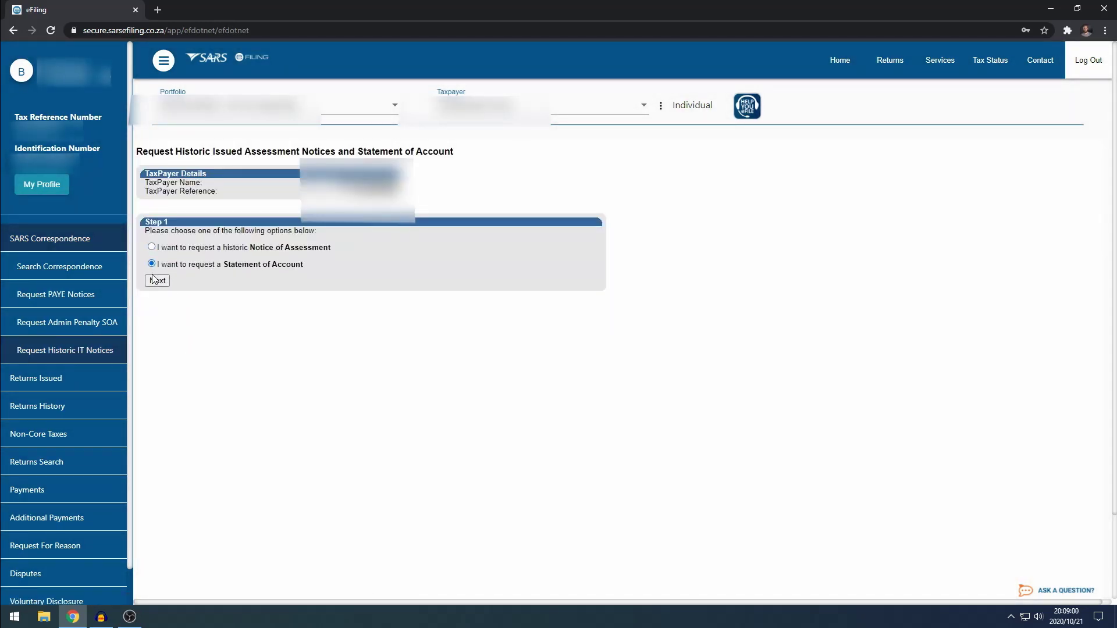
click(831, 66)
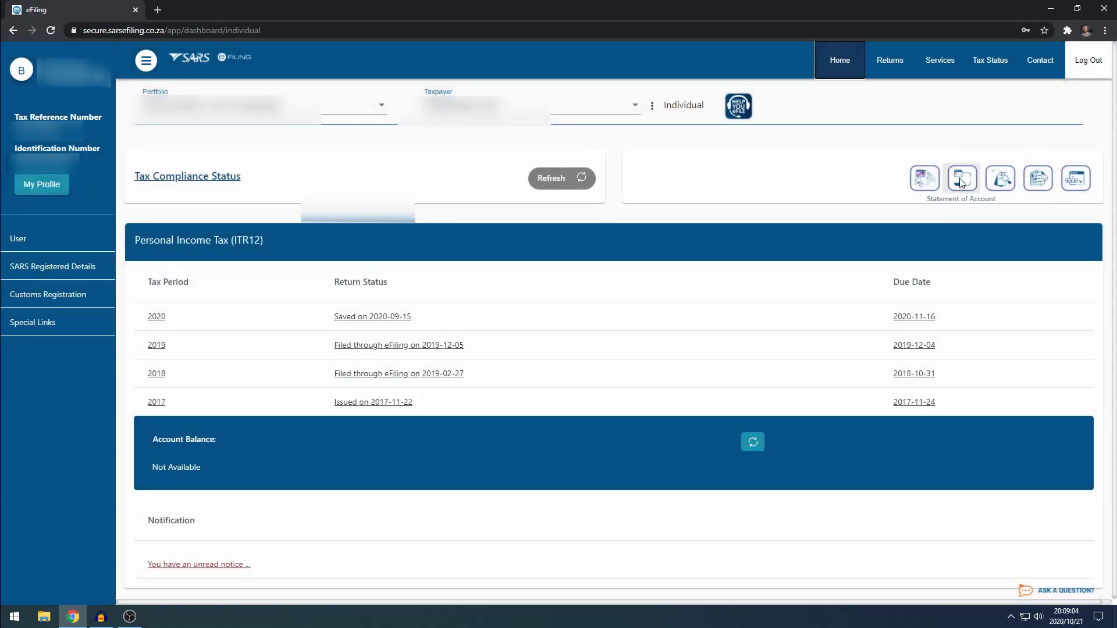
click(960, 179)
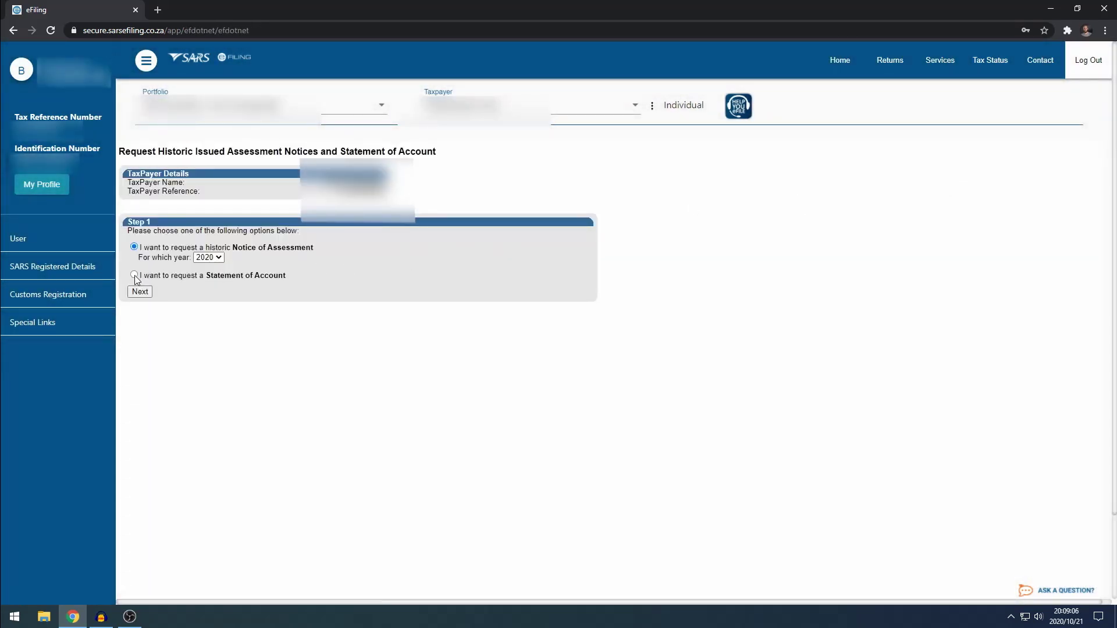
click(135, 279)
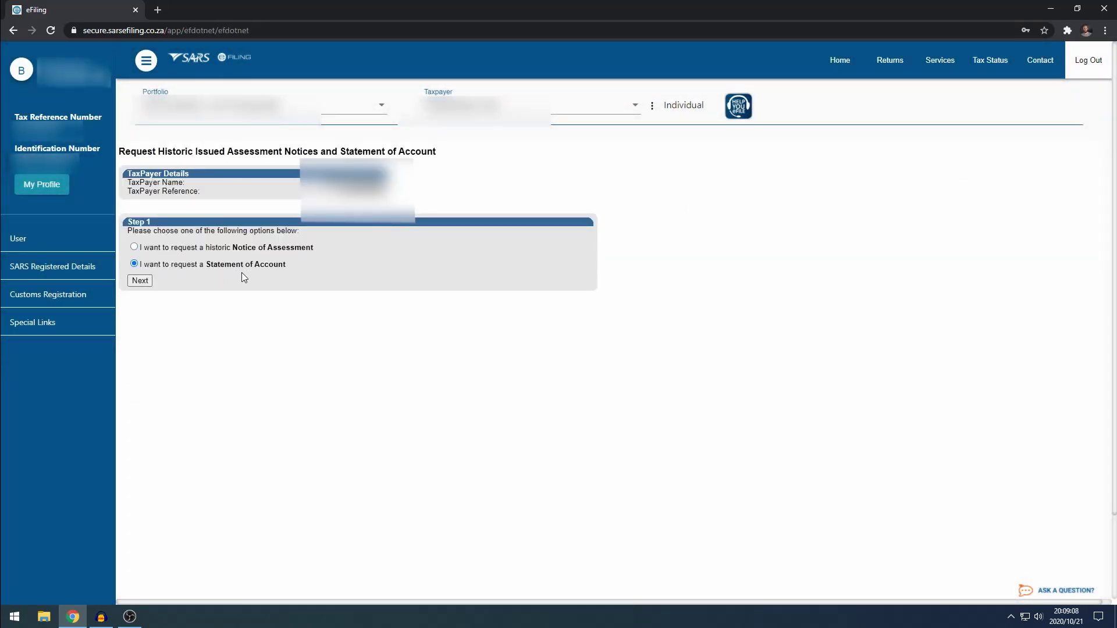
Step: Return to the individual dashboard and expand SARS Registered Details in the sidebar
click(840, 60)
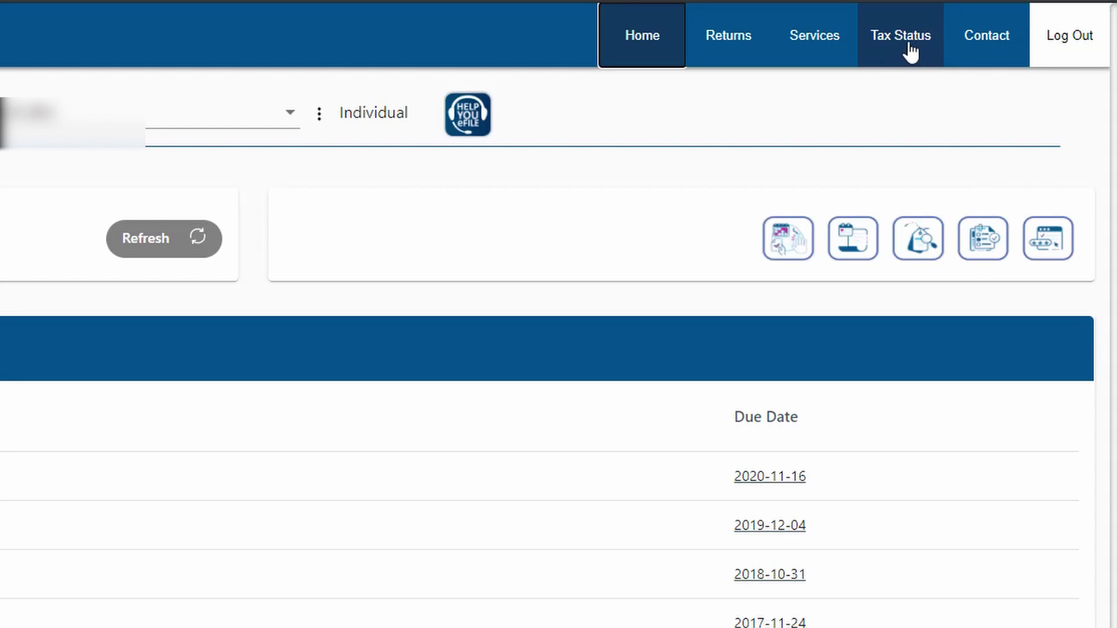
click(919, 234)
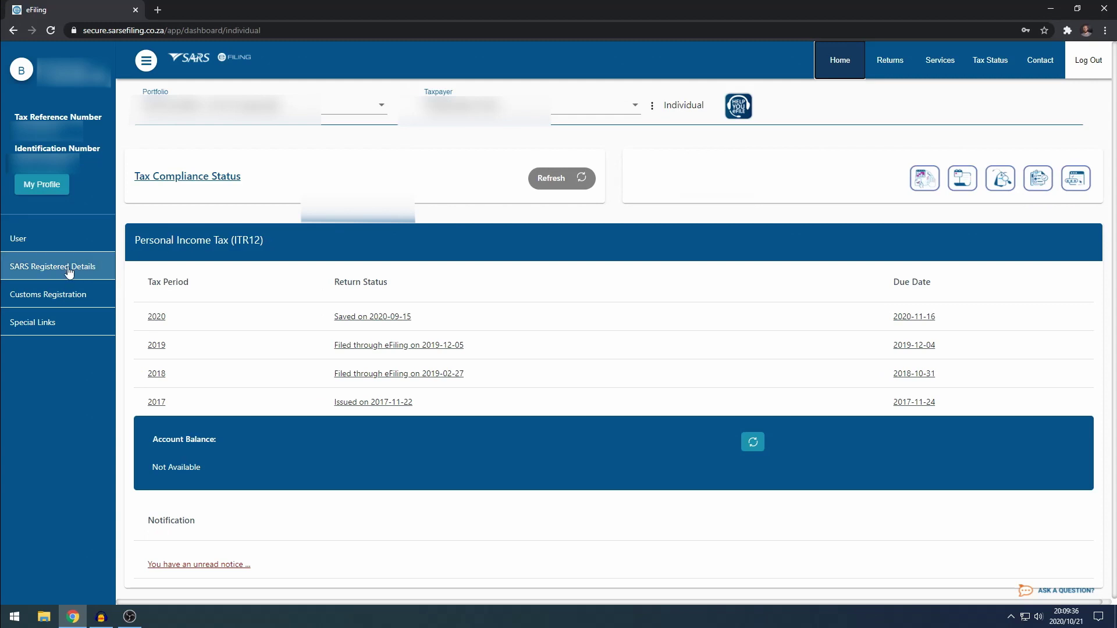
click(70, 269)
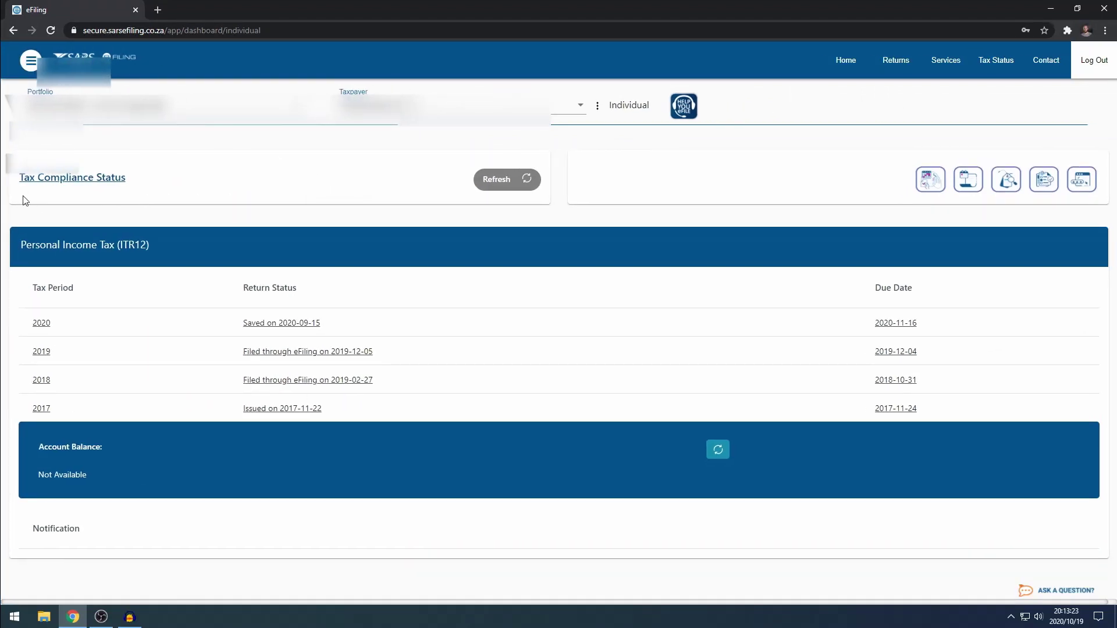
Step: Bring back the sidebar's list of sections on the individual dashboard
click(31, 65)
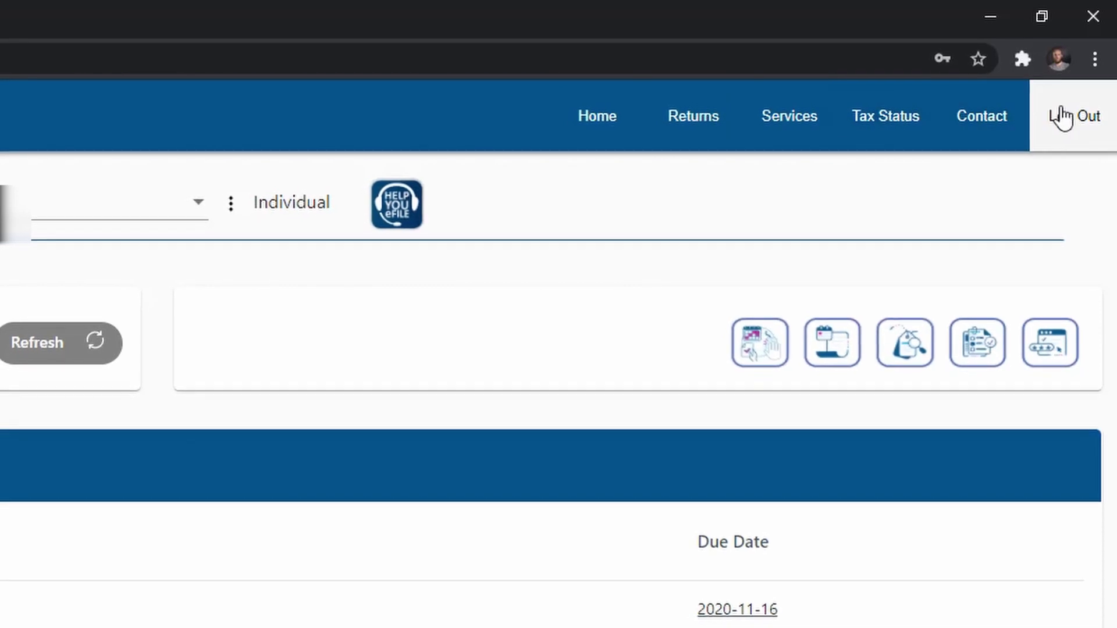
Step: Browse the Returns, Services, Tax Status and Contact Us pages, then return to the dashboard
click(684, 129)
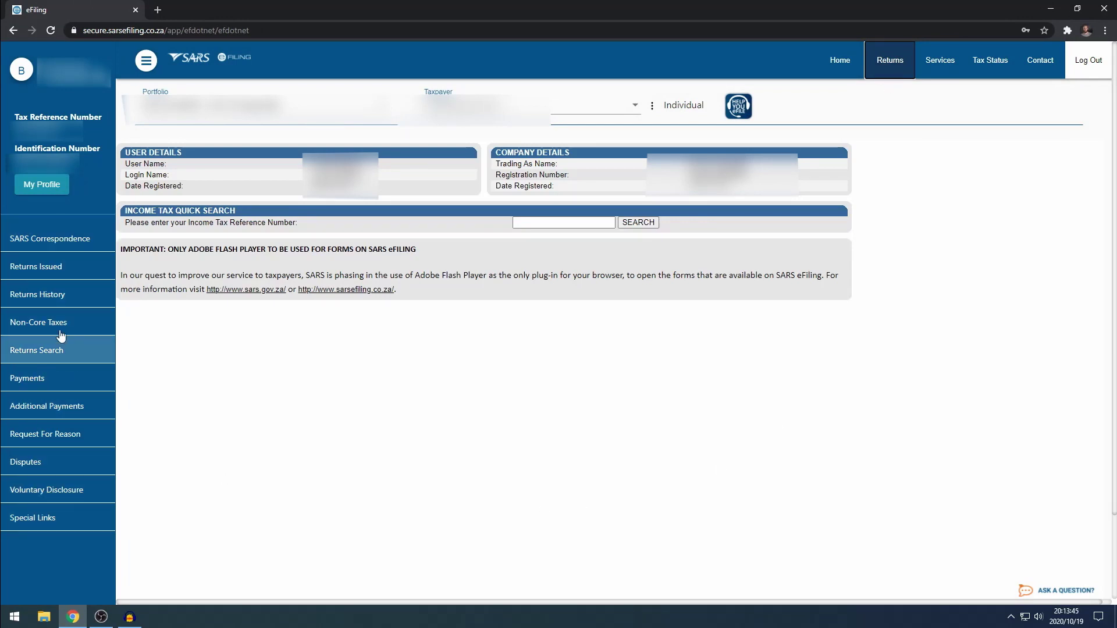
click(948, 61)
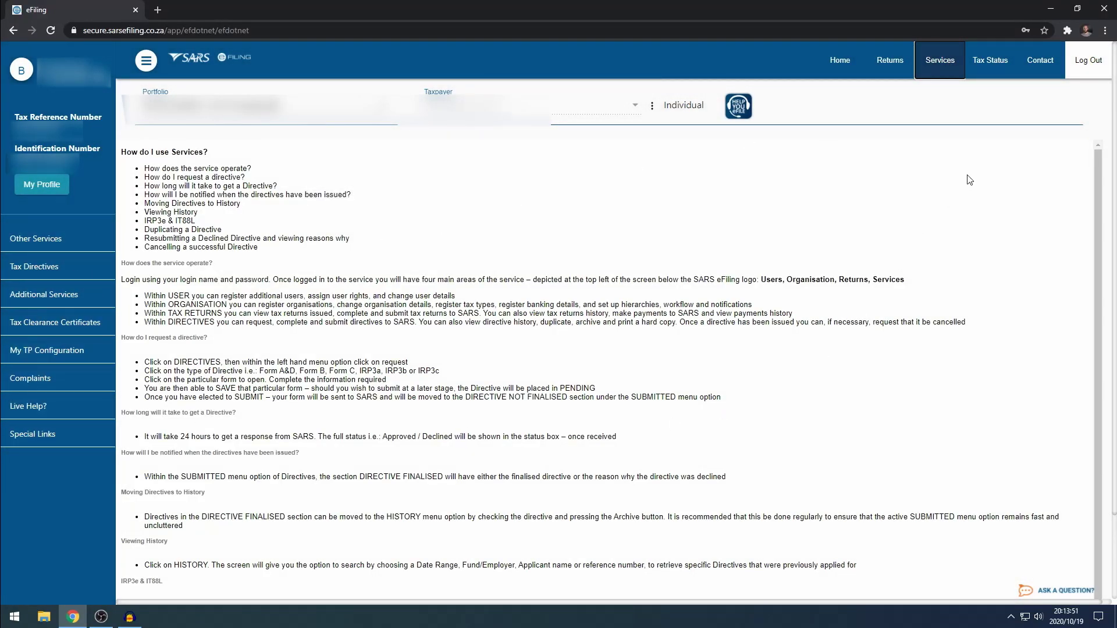
click(992, 63)
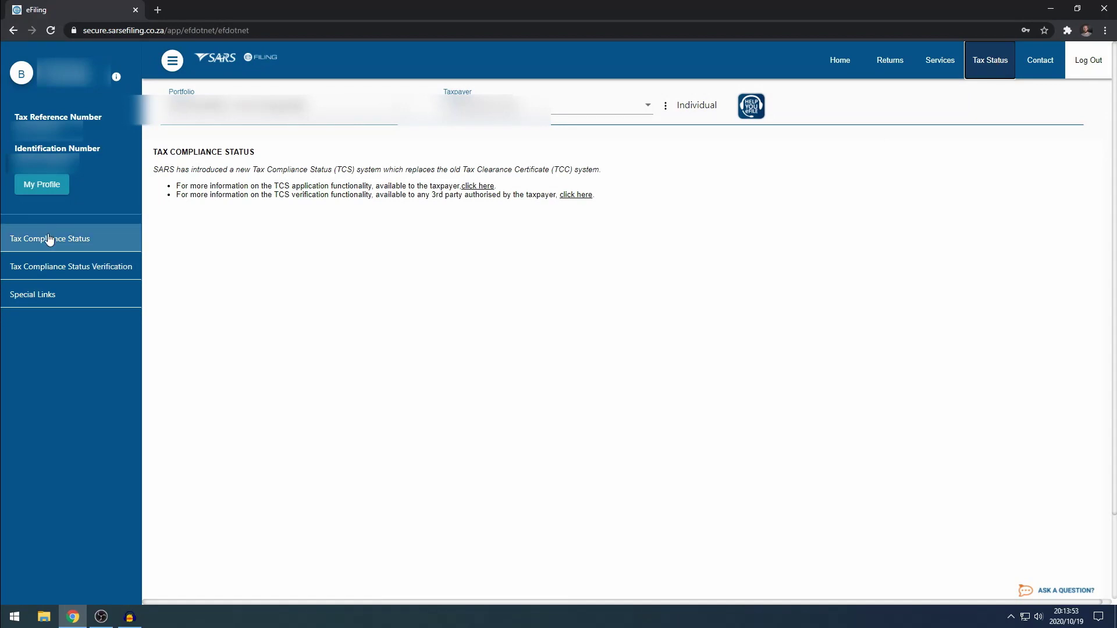
click(1041, 63)
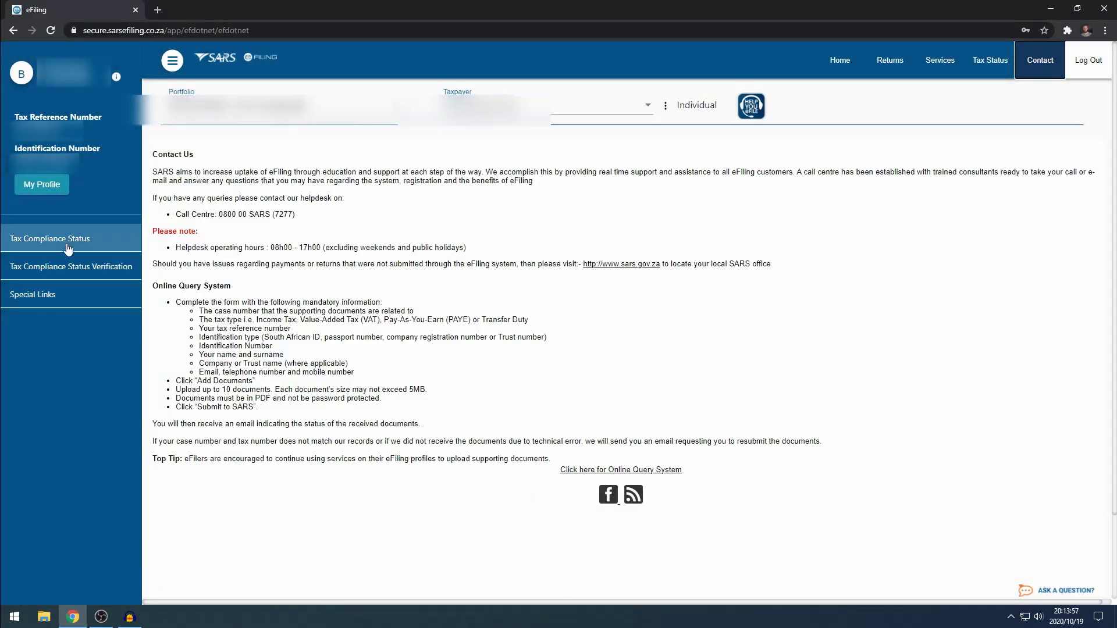
click(840, 64)
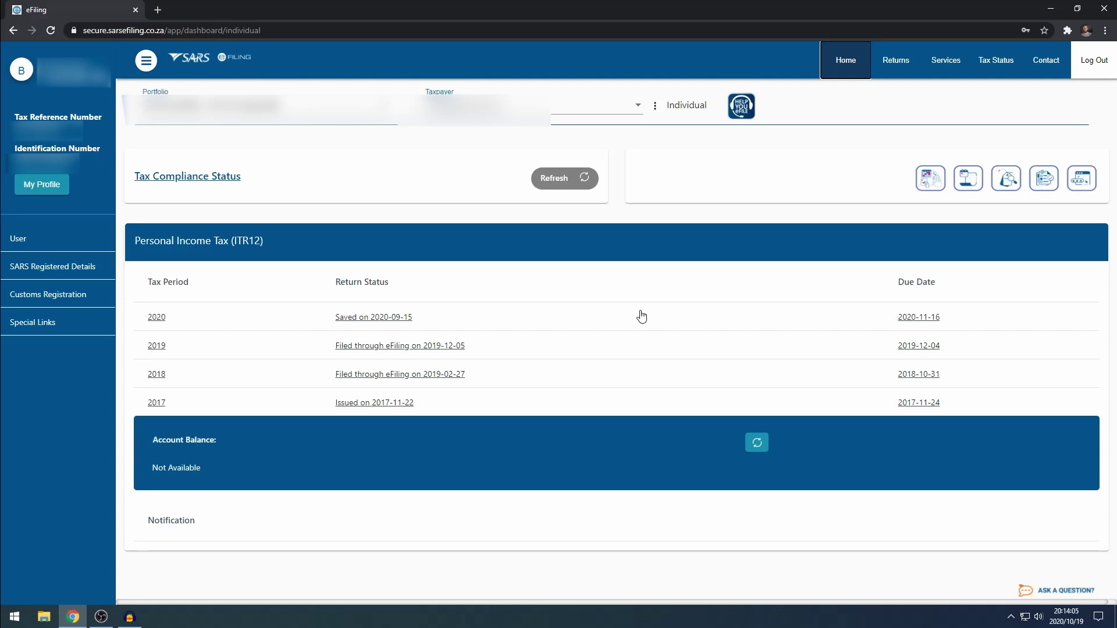
Step: Under User, view the Change Details form and the Banking Details listing the FNB account
click(91, 242)
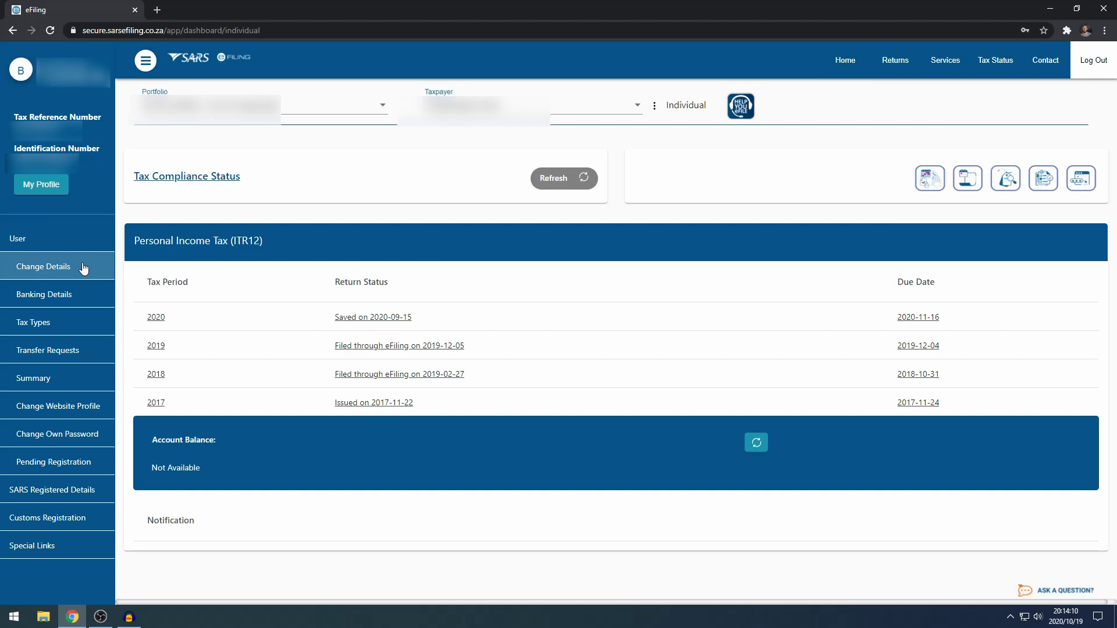
click(83, 268)
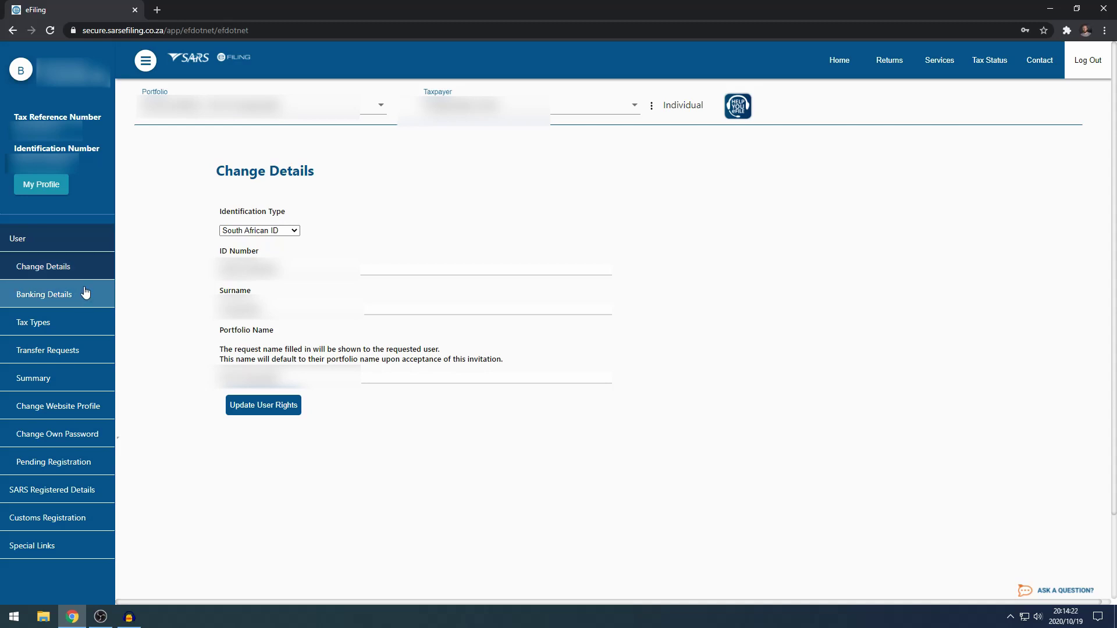
click(83, 293)
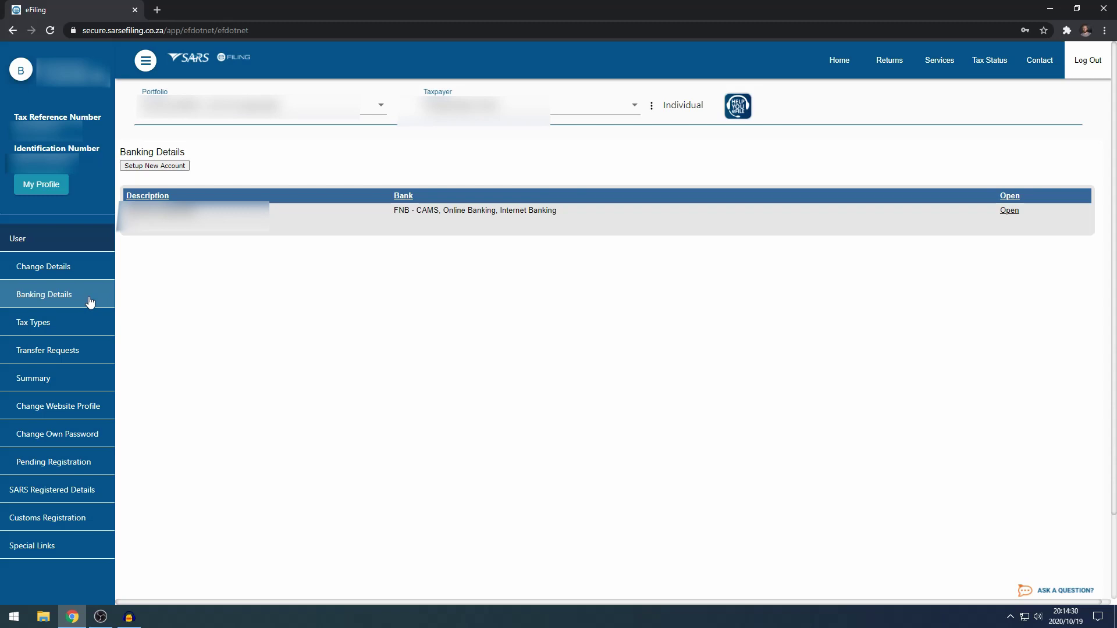
Step: View the registered tax types, then the Transfer Requests page showing no records
click(82, 323)
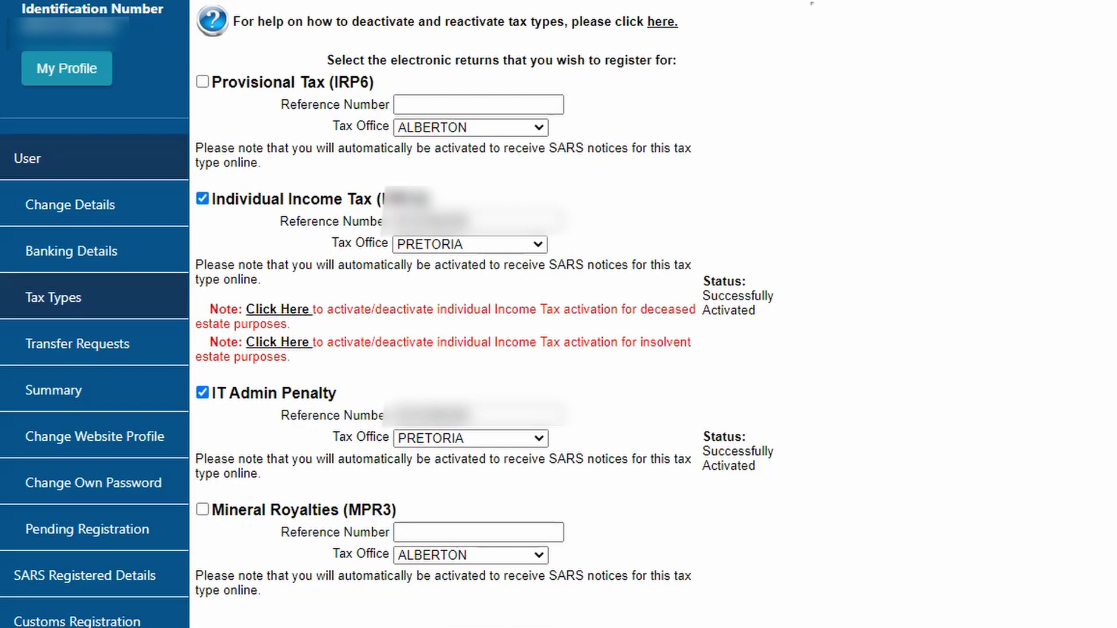
click(105, 355)
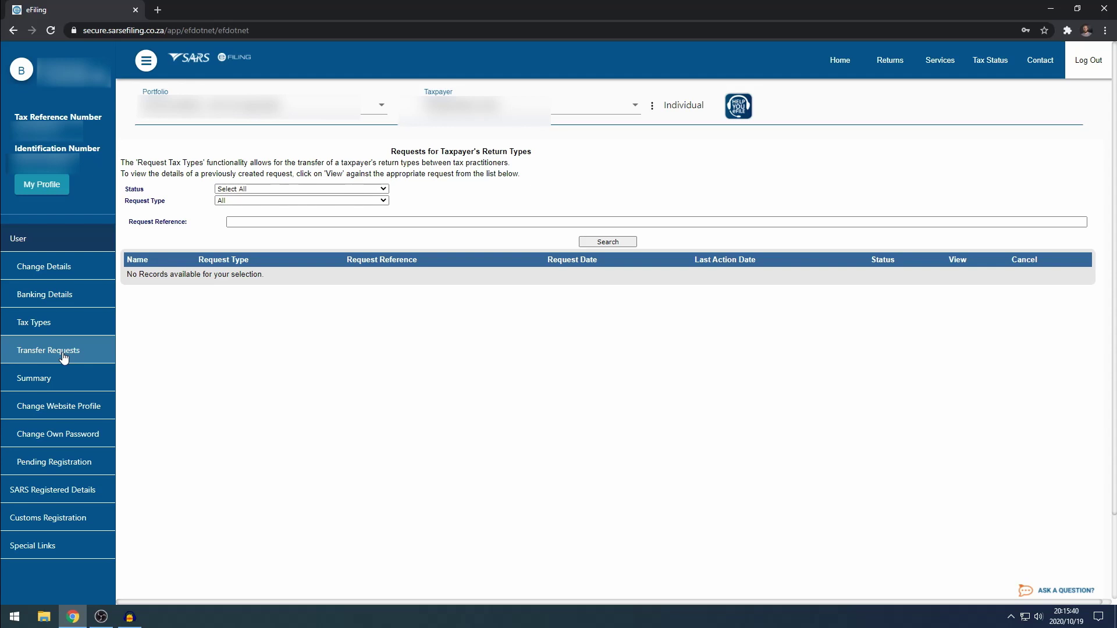
Step: Open the user summary, then the Change User Personality form, keeping Organisation as new personality
click(63, 385)
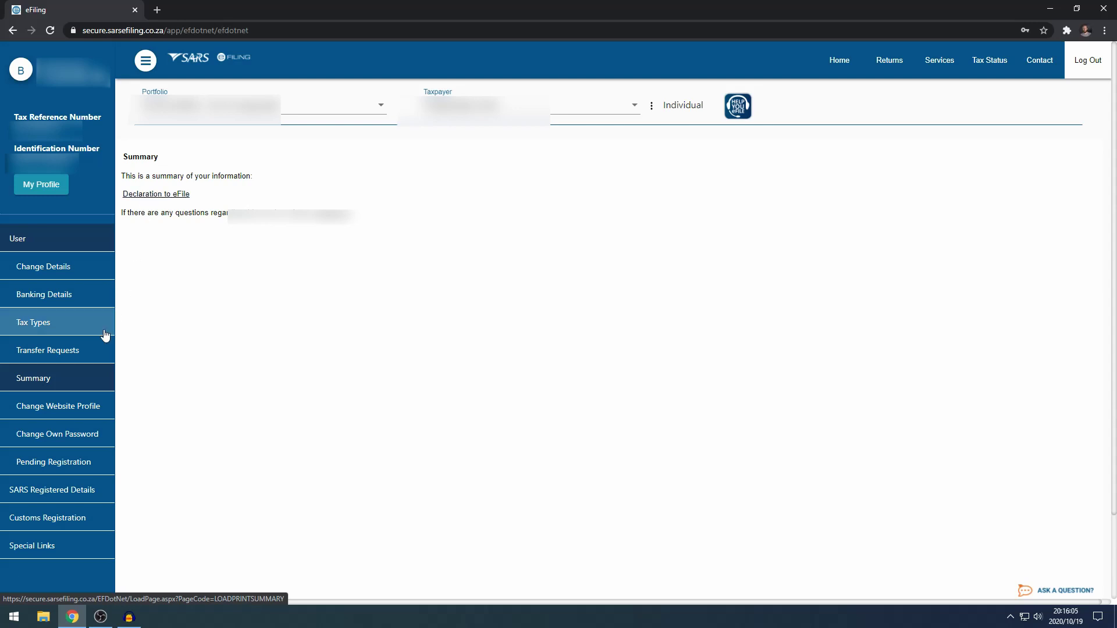
click(71, 406)
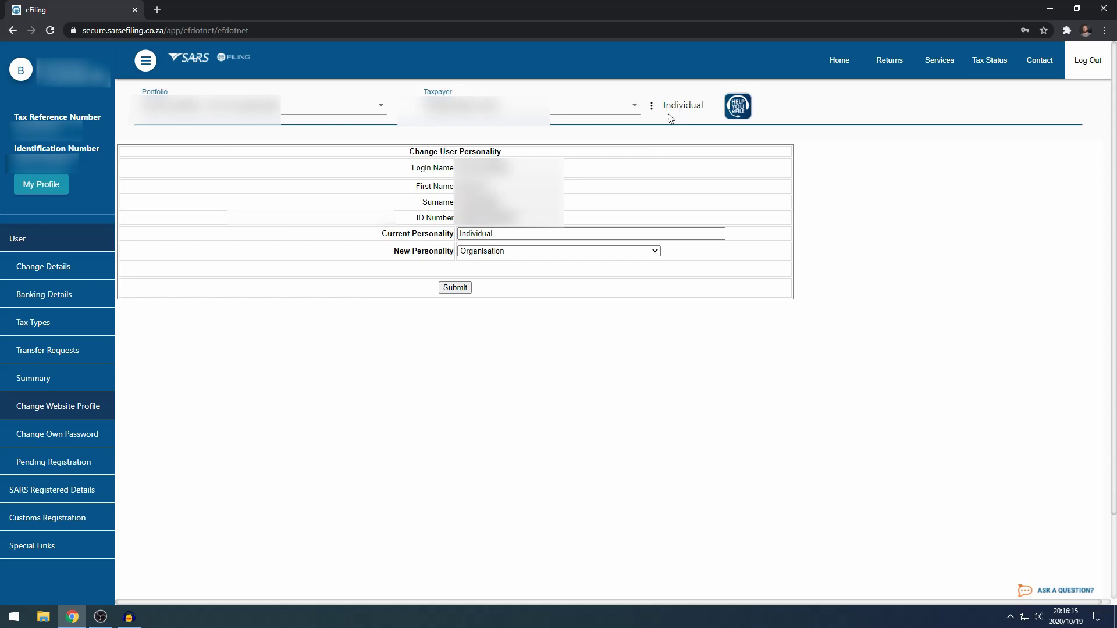
click(539, 250)
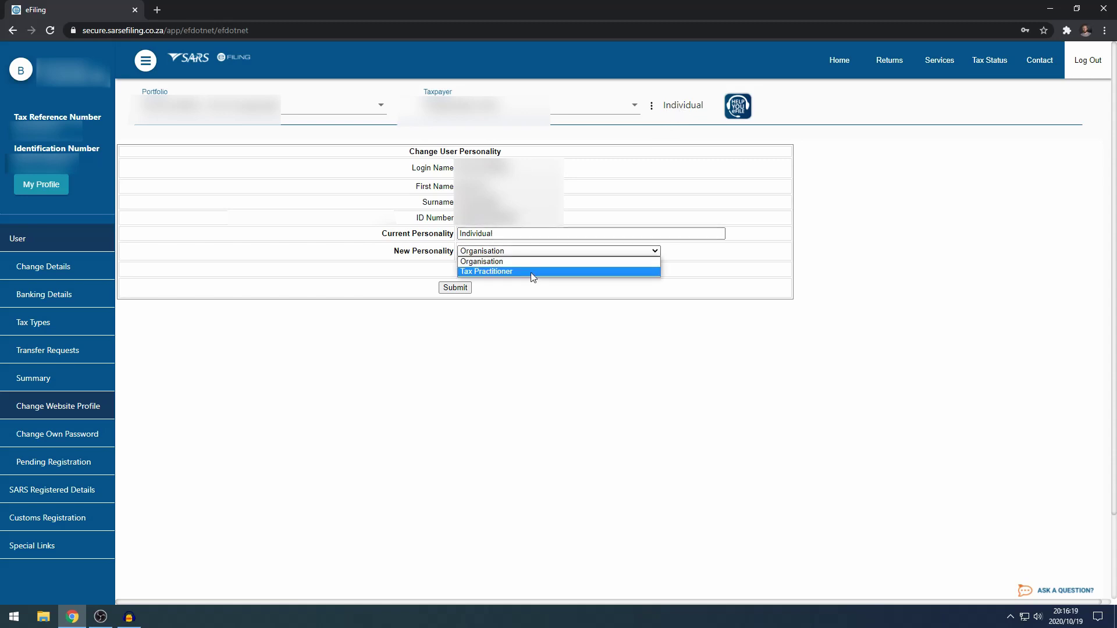
click(532, 261)
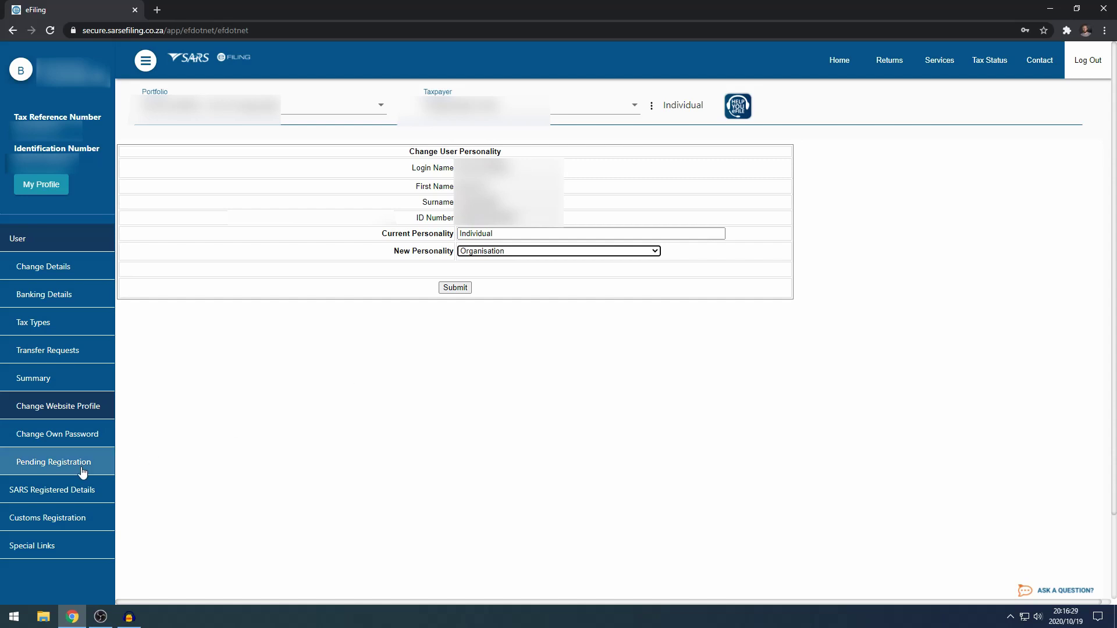
Step: Open the Password Change form and place the cursor in the new password field
click(45, 437)
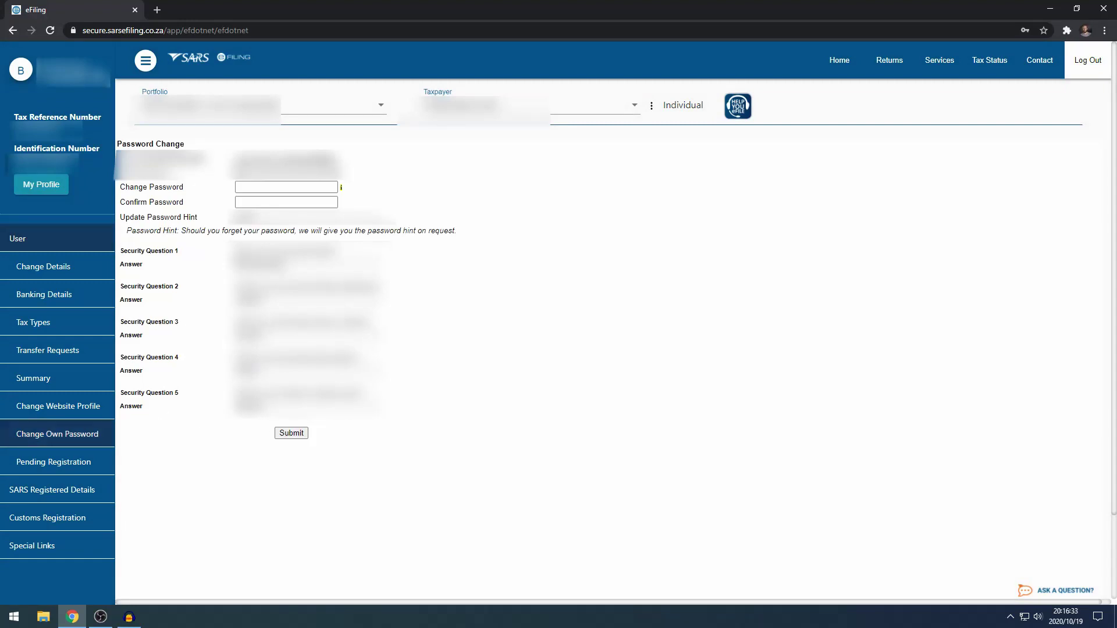
click(267, 187)
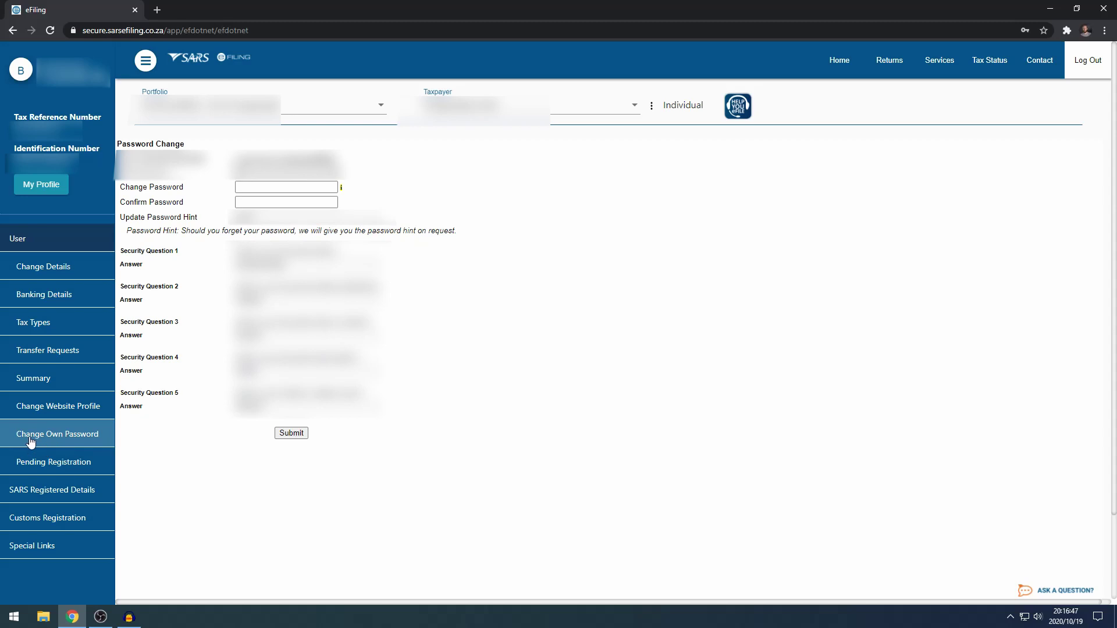
Step: View Pending Registration and the registered Tax Types, ending on the ITR12 Request Successful entry
click(84, 467)
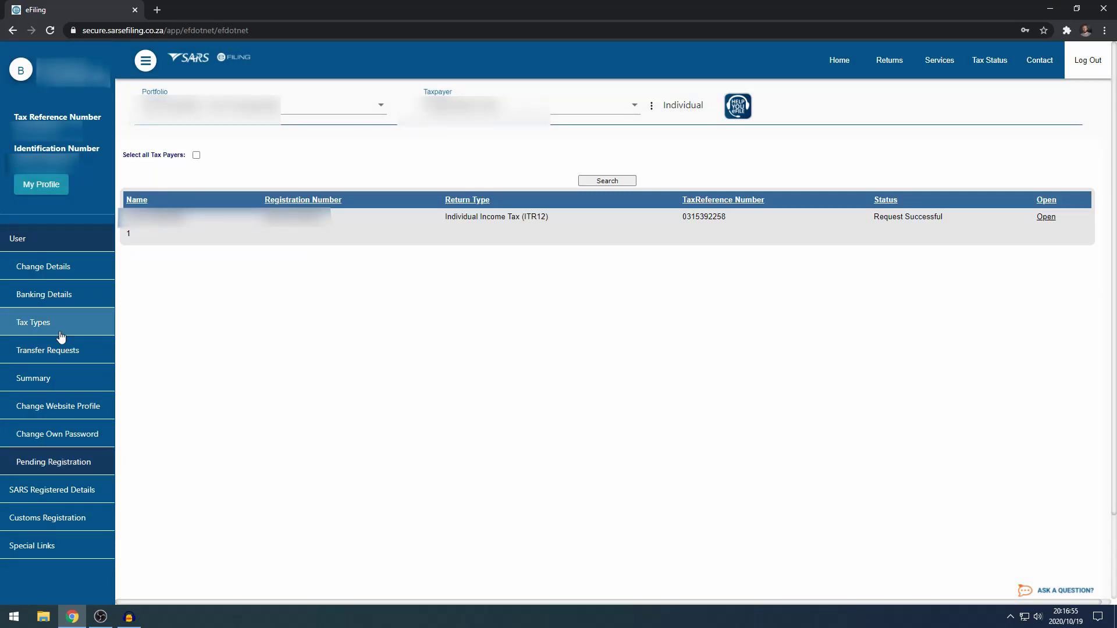
click(26, 327)
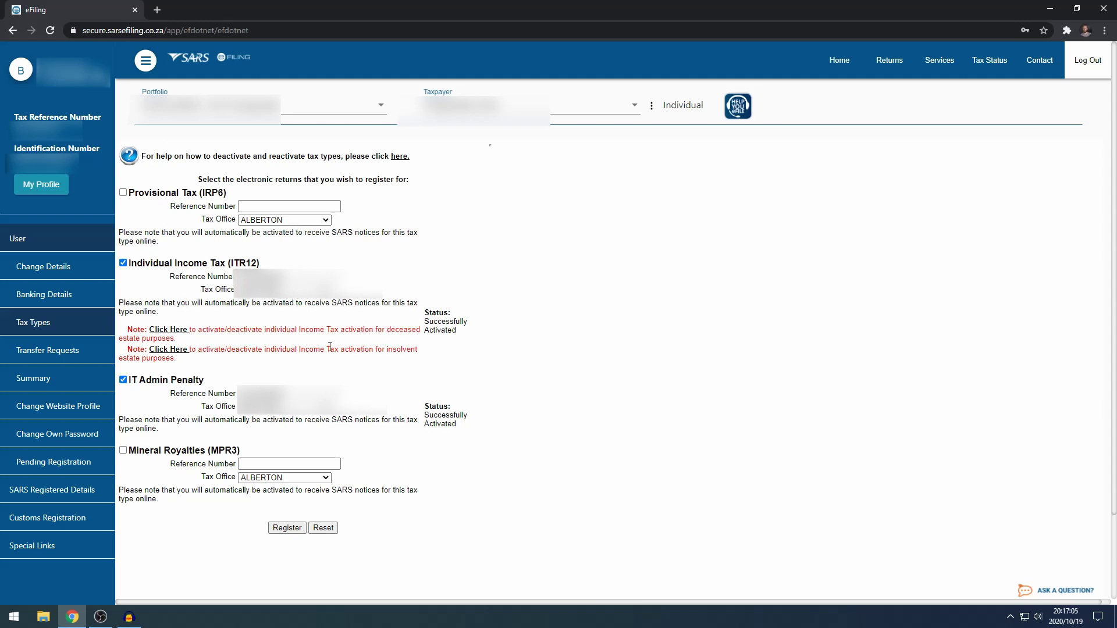
click(72, 464)
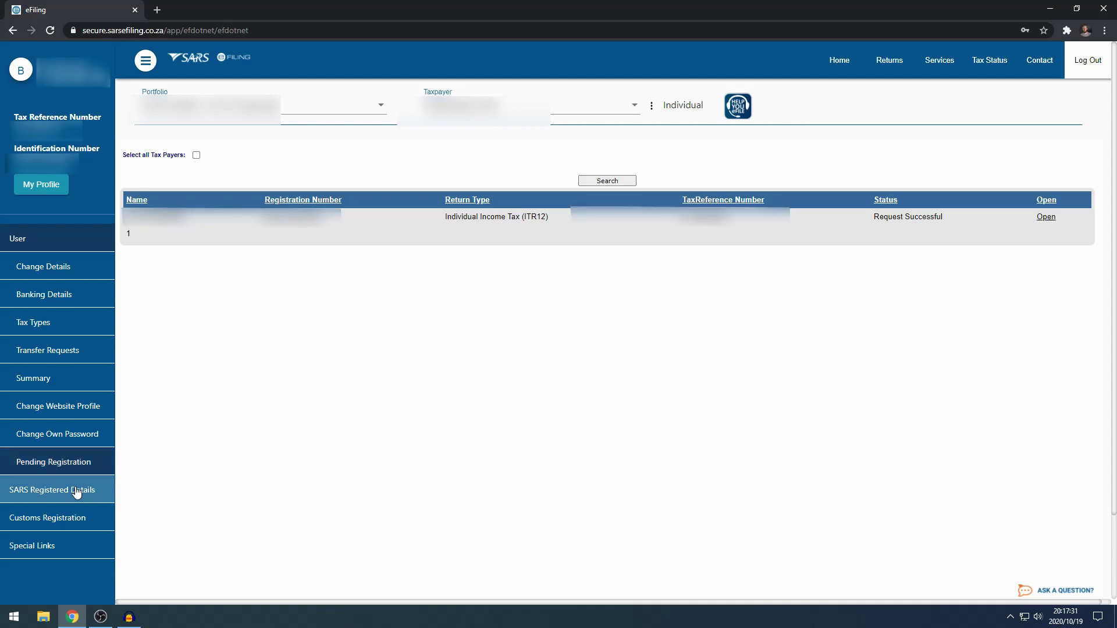
Step: Request a new Notice of Registration for the ITR12 tax type under SARS Registered Details
click(76, 491)
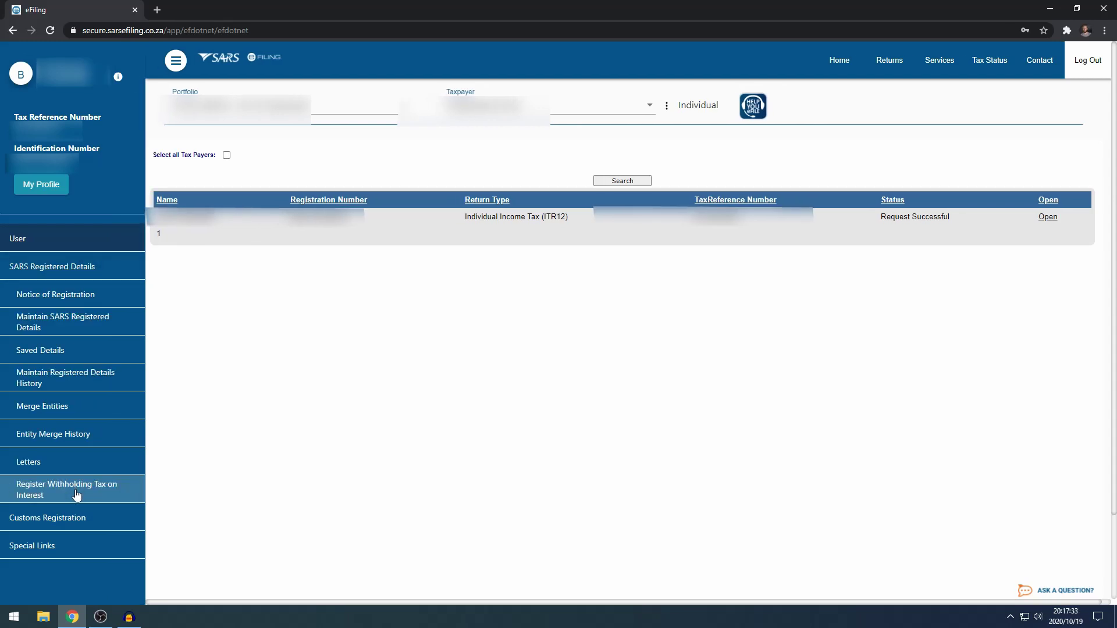
click(70, 292)
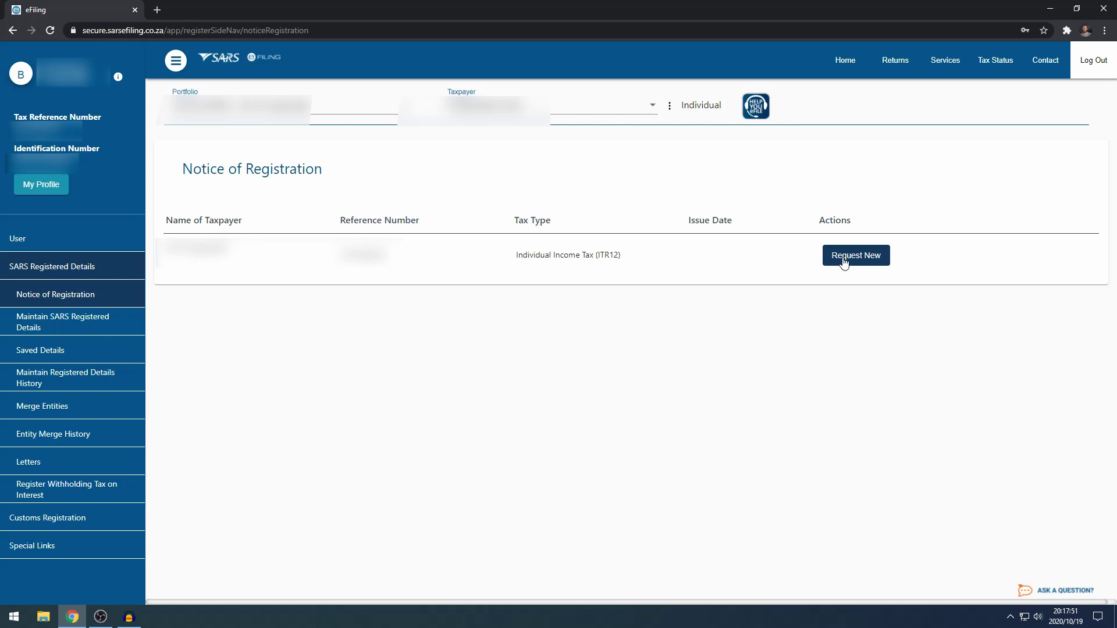
click(842, 257)
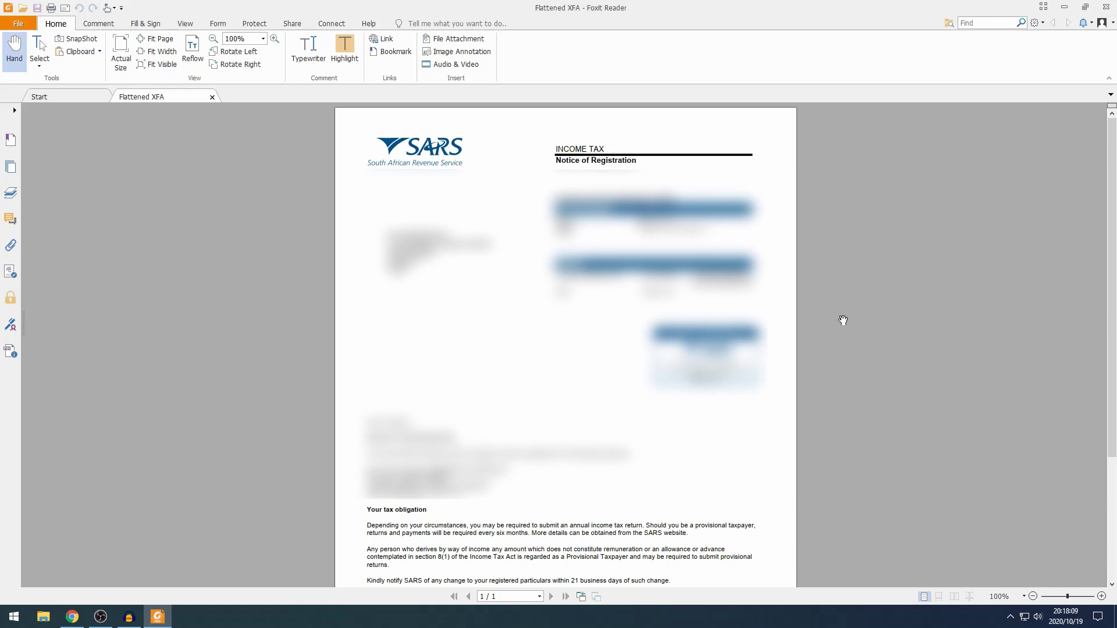
scroll(842, 320, down, 5)
scroll(843, 320, up, 5)
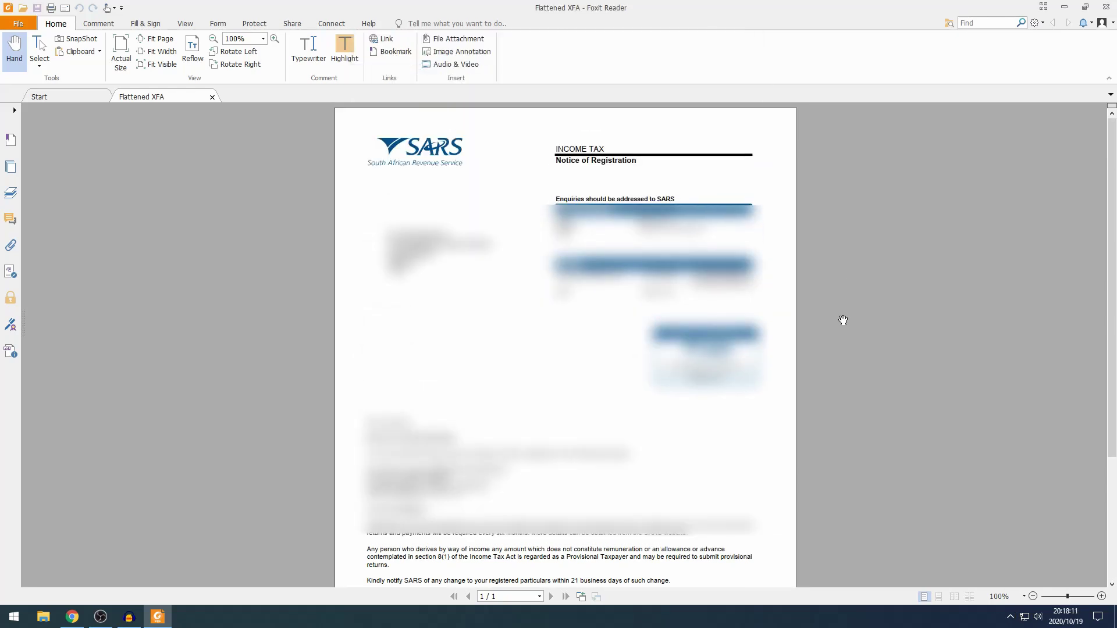
scroll(843, 321, down, 3)
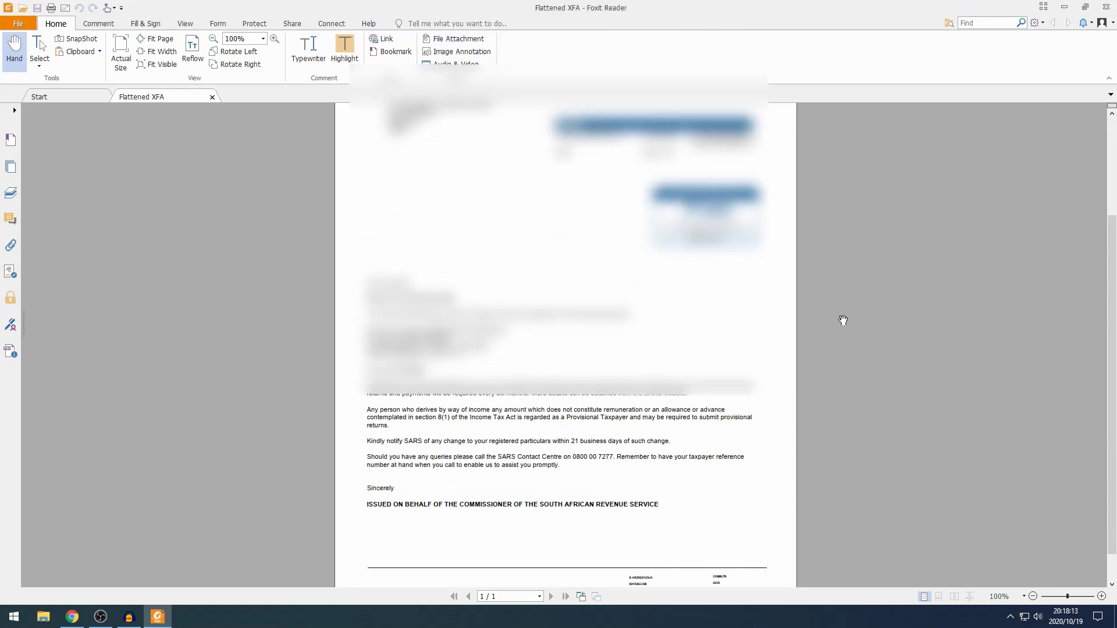
scroll(843, 320, up, 3)
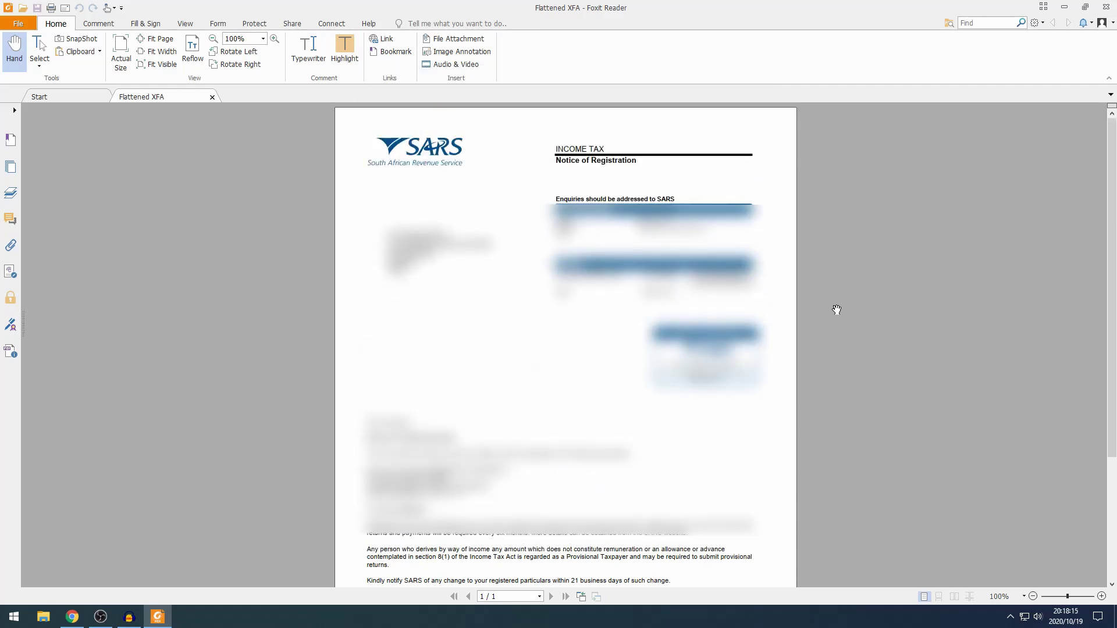
Step: Close the Foxit PDF and check the empty Saved Details and Registered Details History pages
click(1105, 7)
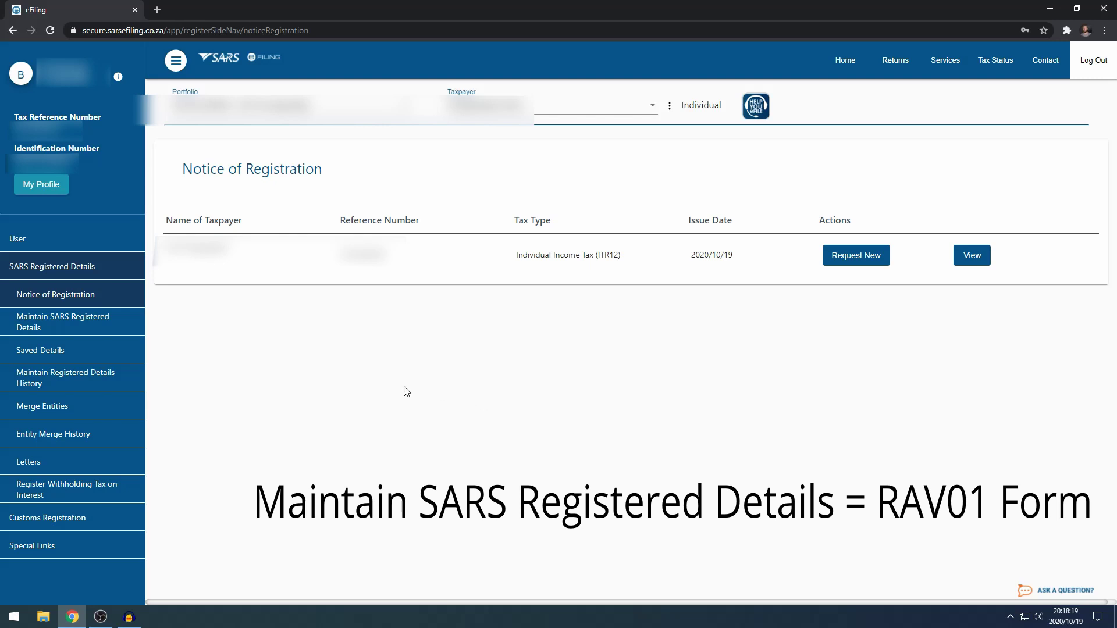
click(83, 327)
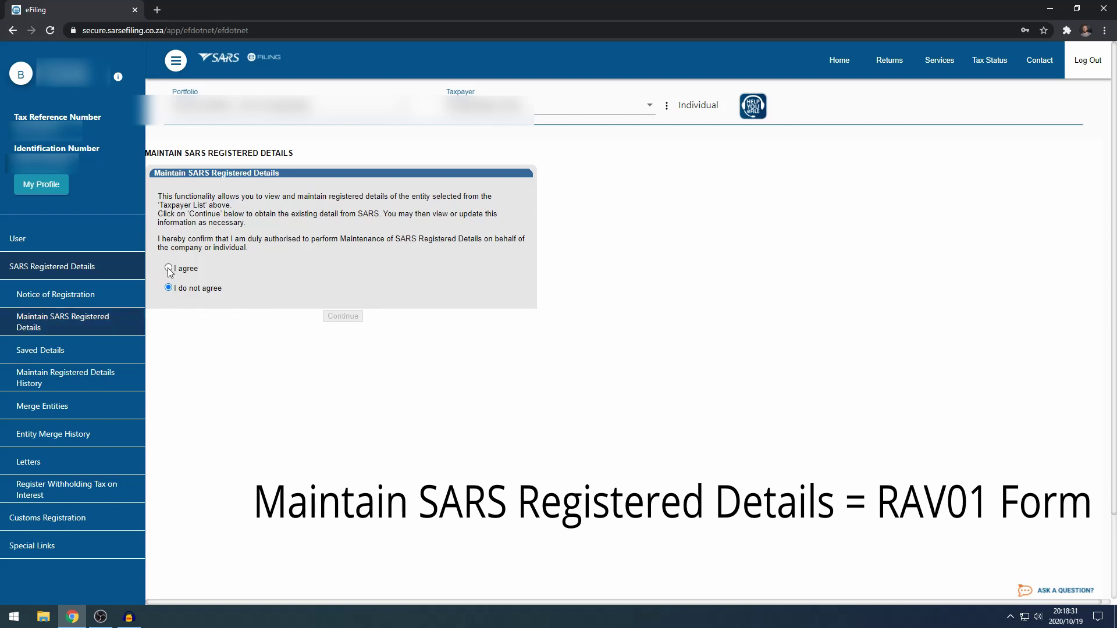
click(78, 349)
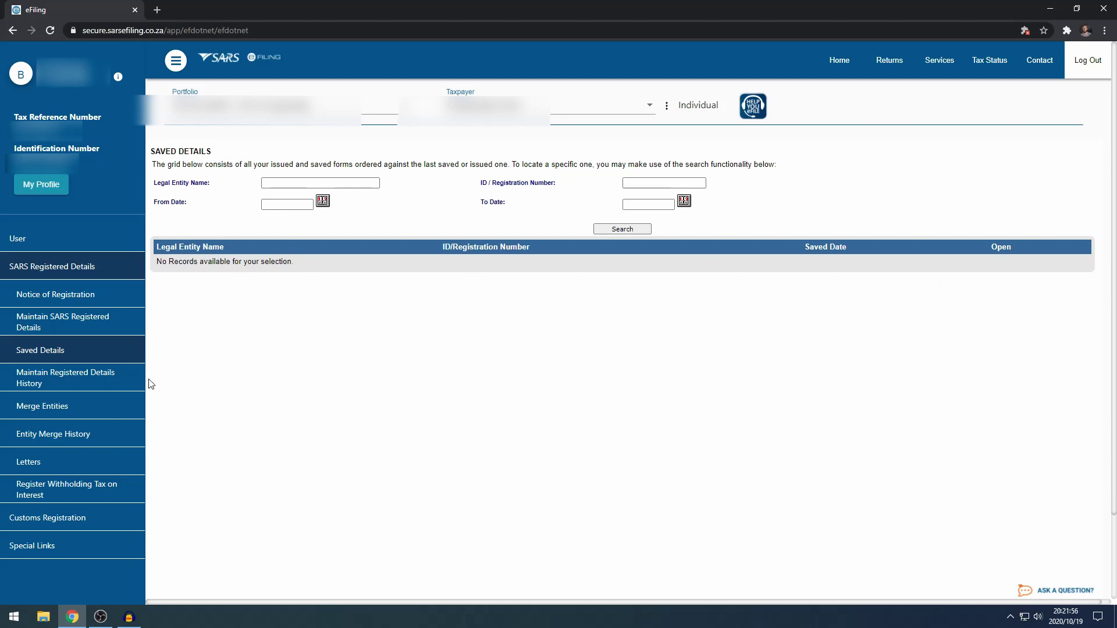
click(80, 382)
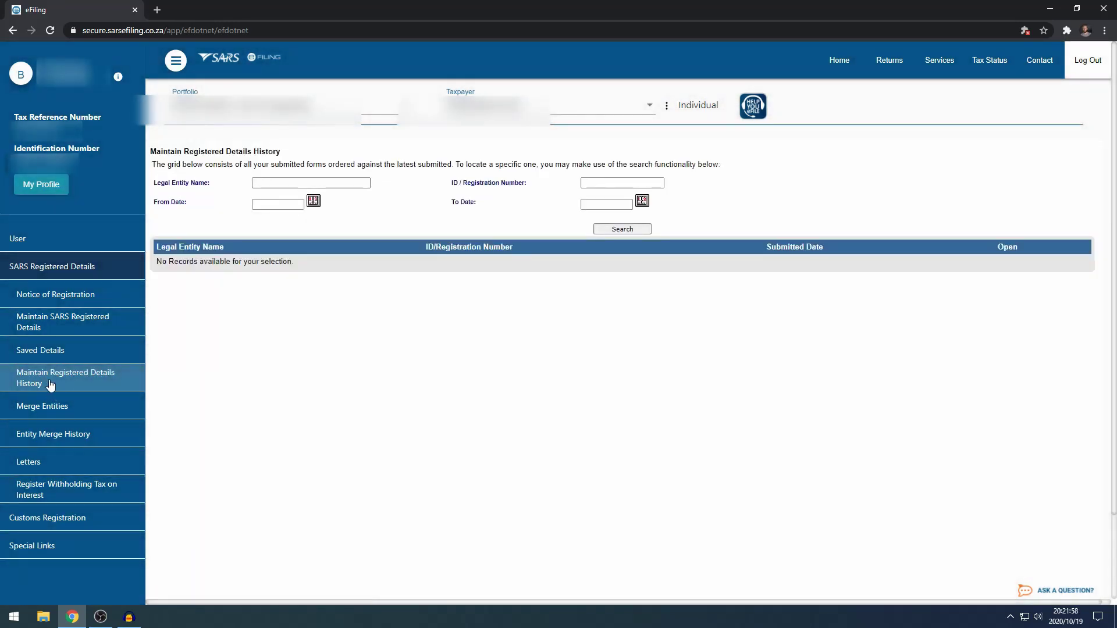
click(100, 353)
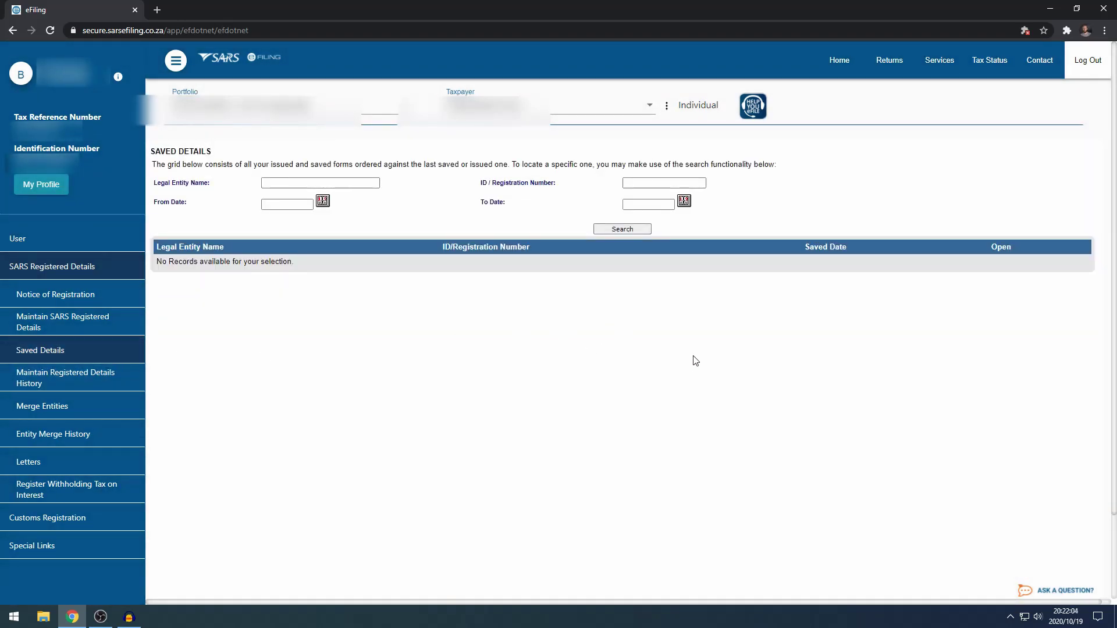
click(102, 378)
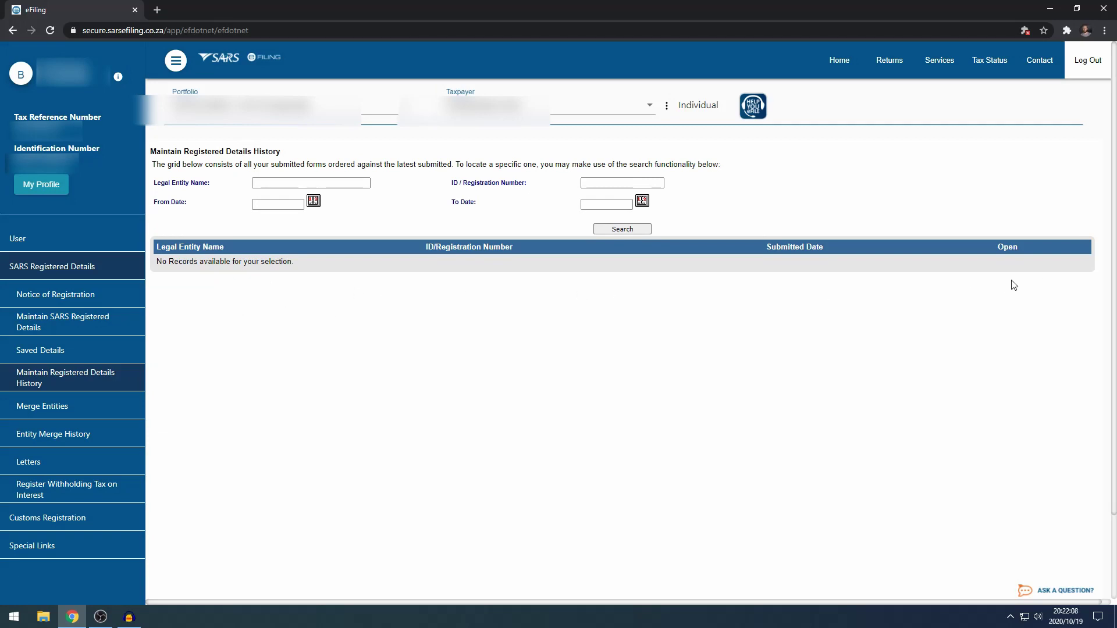
click(56, 409)
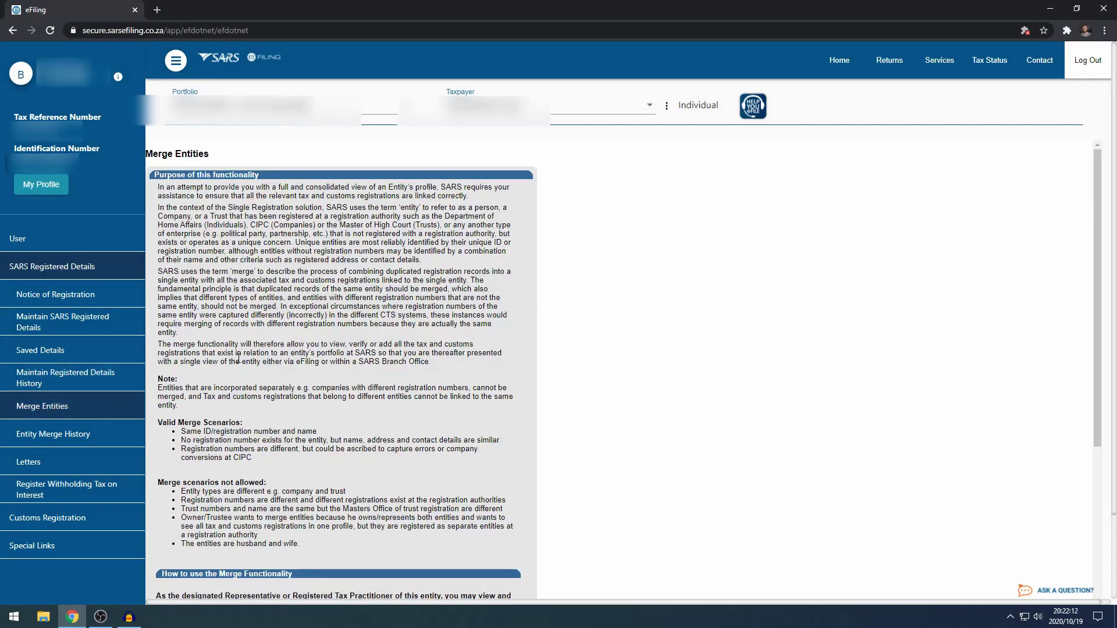
scroll(272, 341, down, 8)
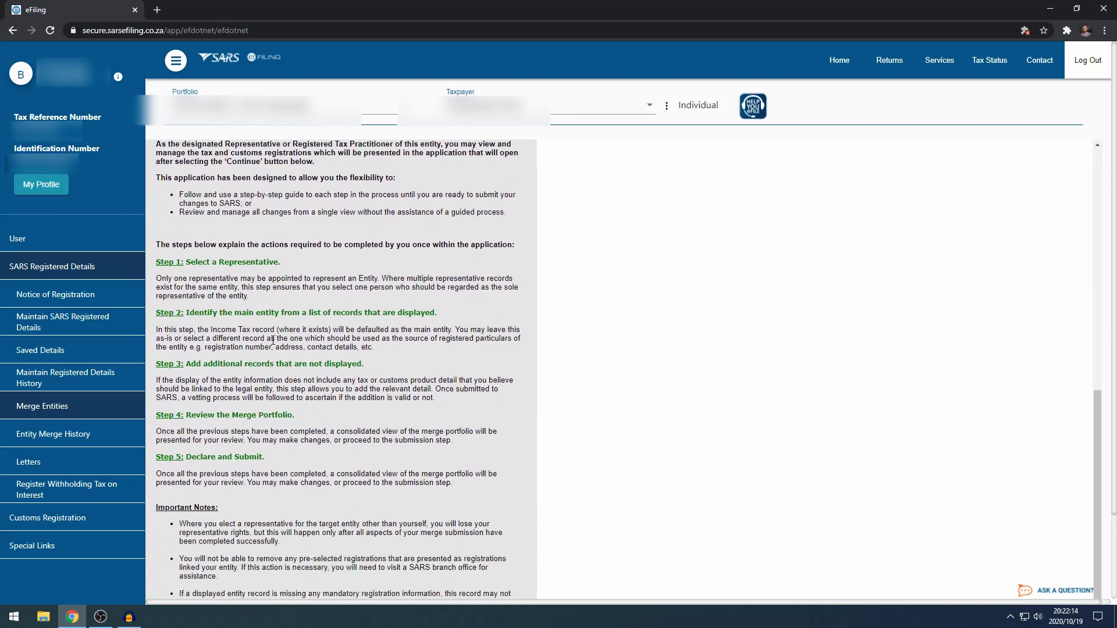
scroll(273, 340, up, 5)
scroll(273, 340, up, 3)
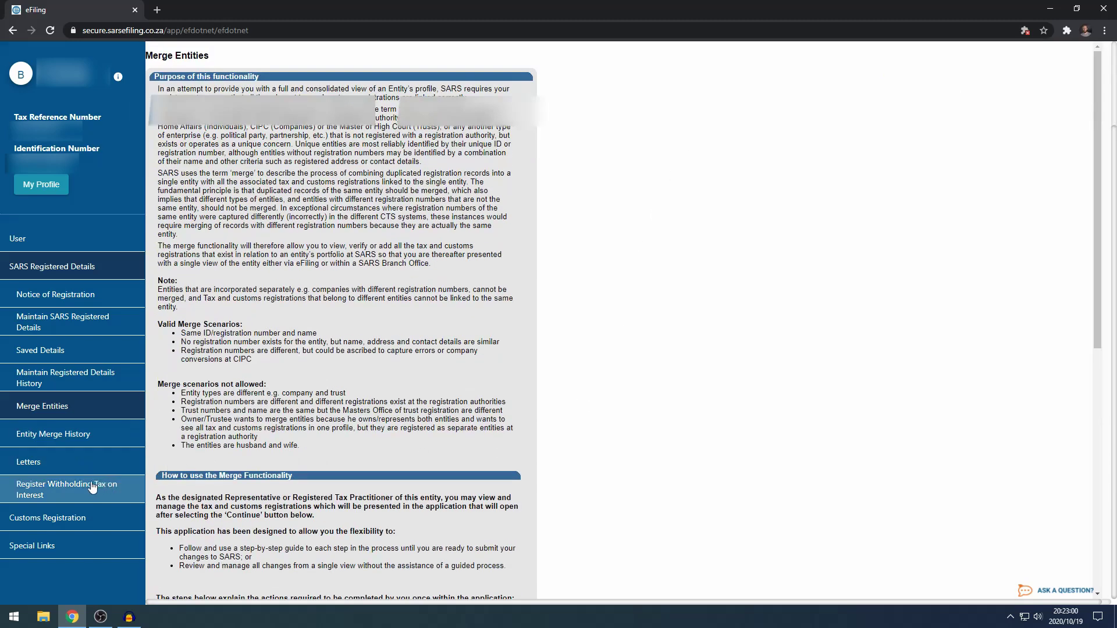
click(89, 462)
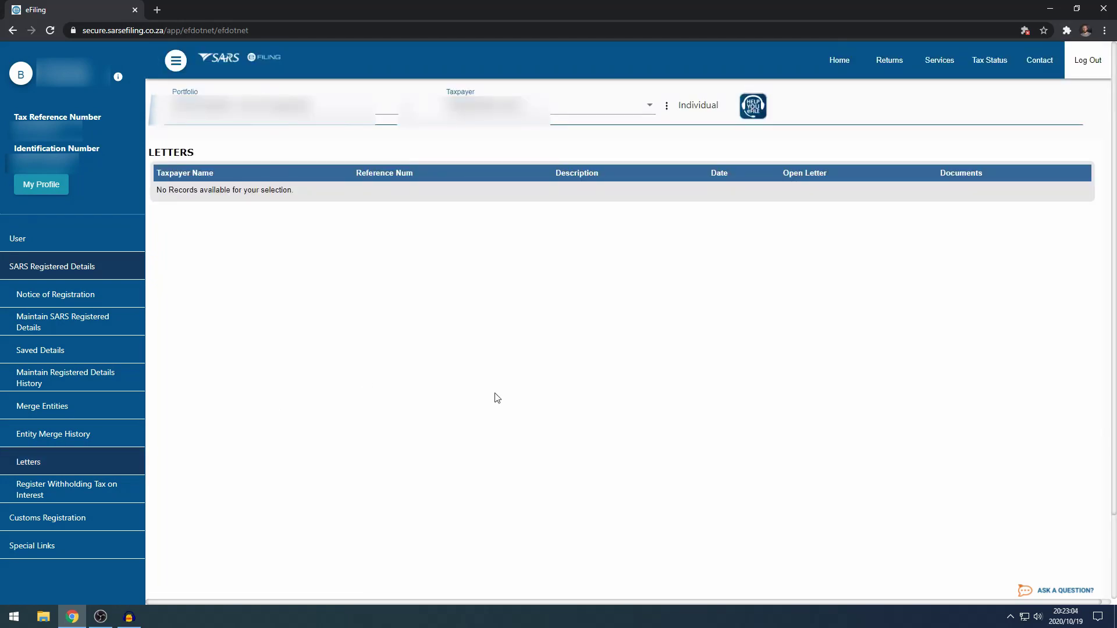
click(125, 494)
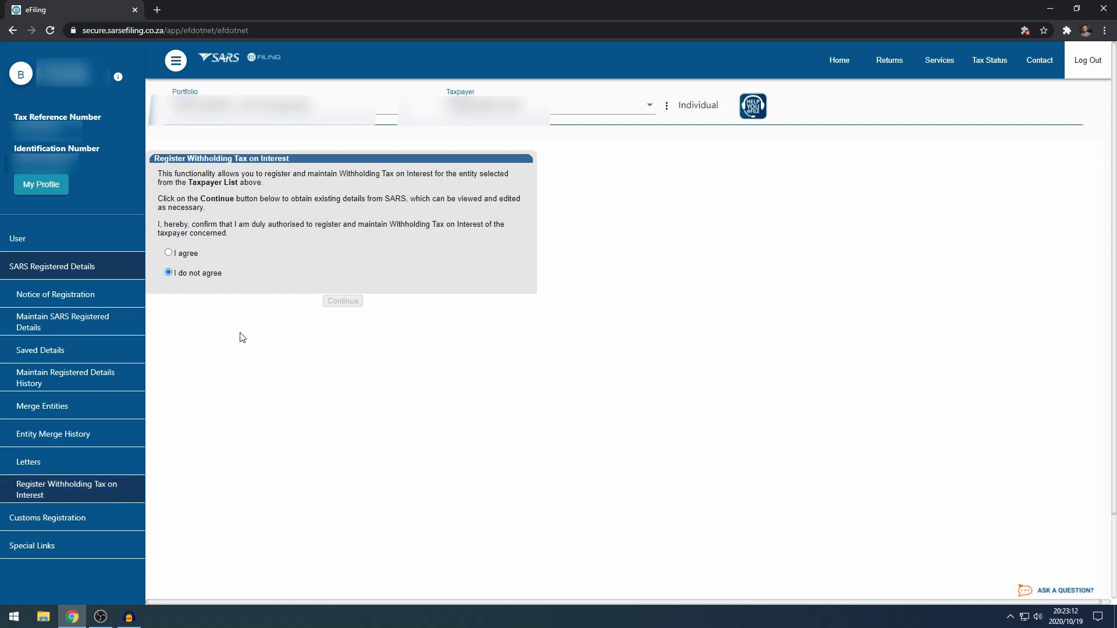
click(103, 519)
click(81, 325)
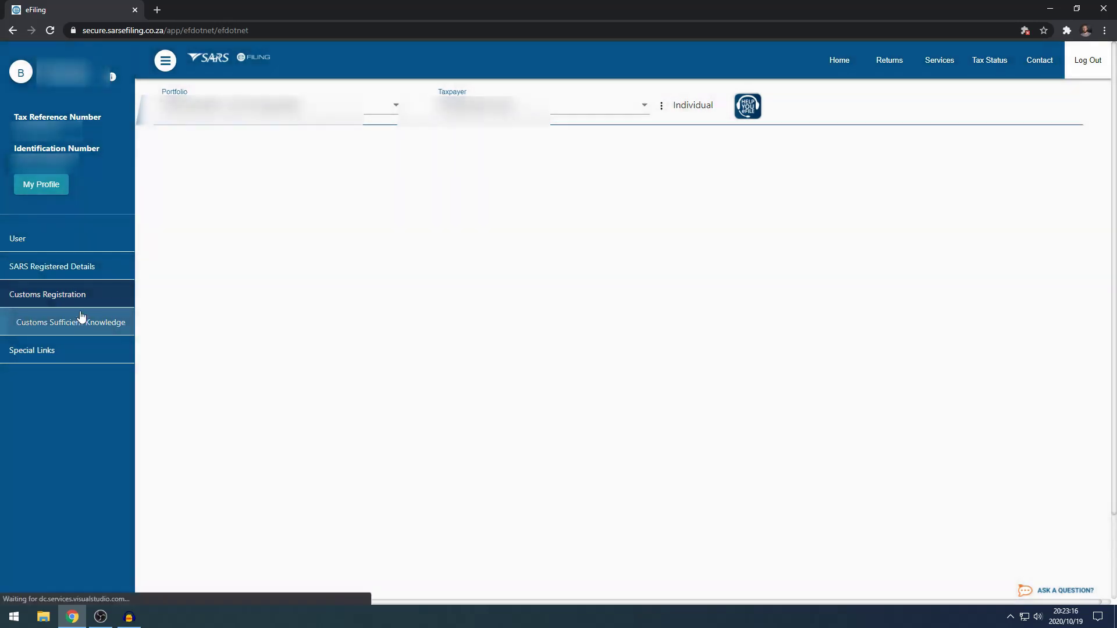
click(68, 309)
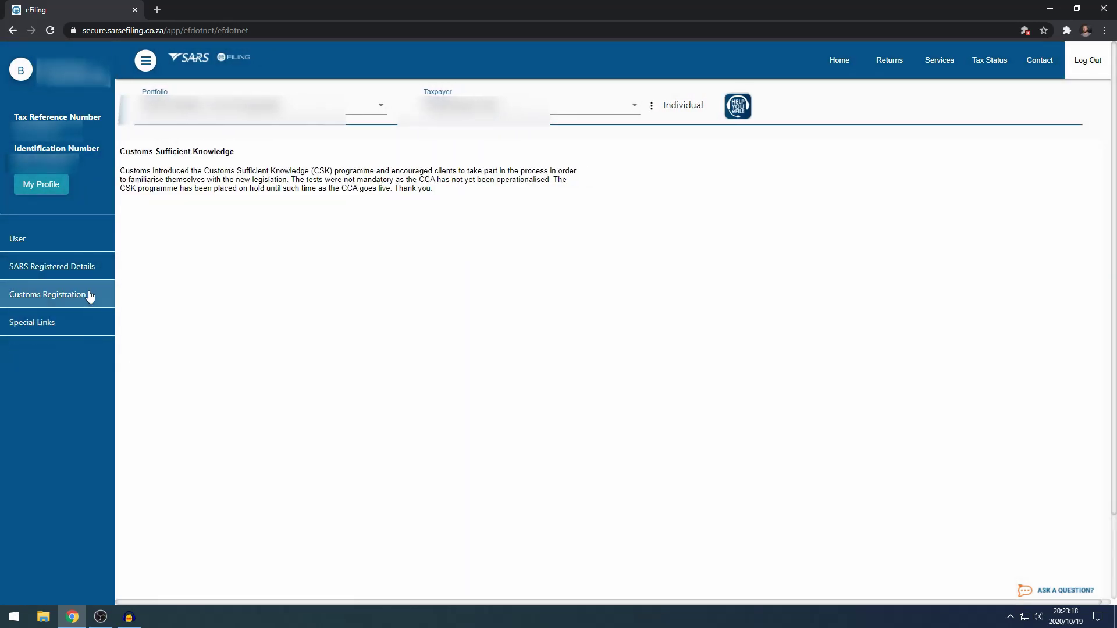
click(67, 268)
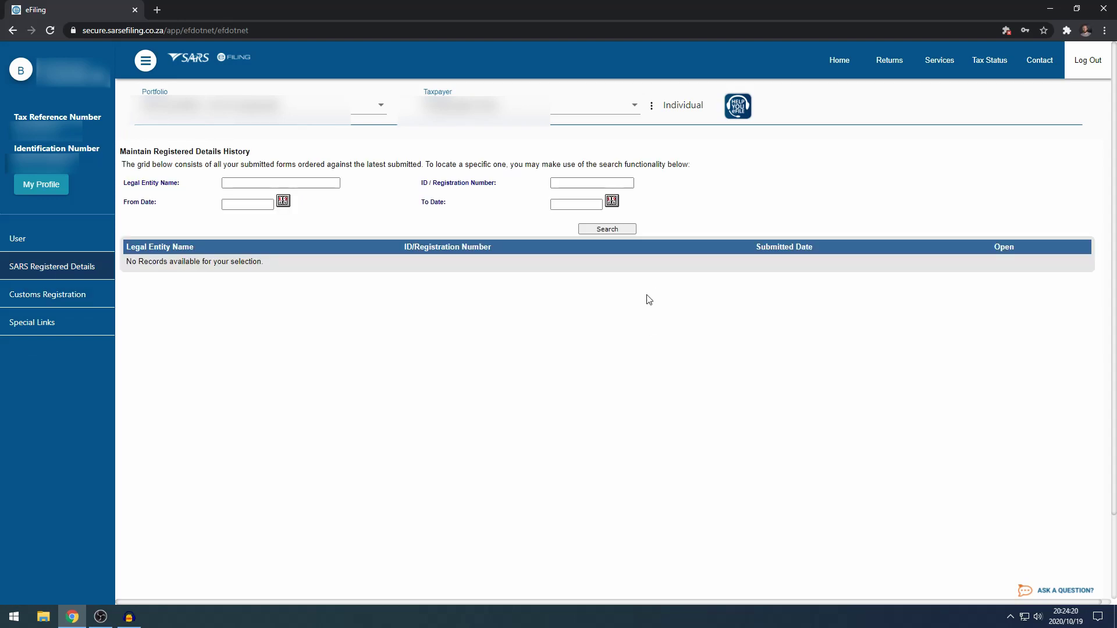
Step: Open the Search Correspondence form under SARS Correspondence
click(881, 63)
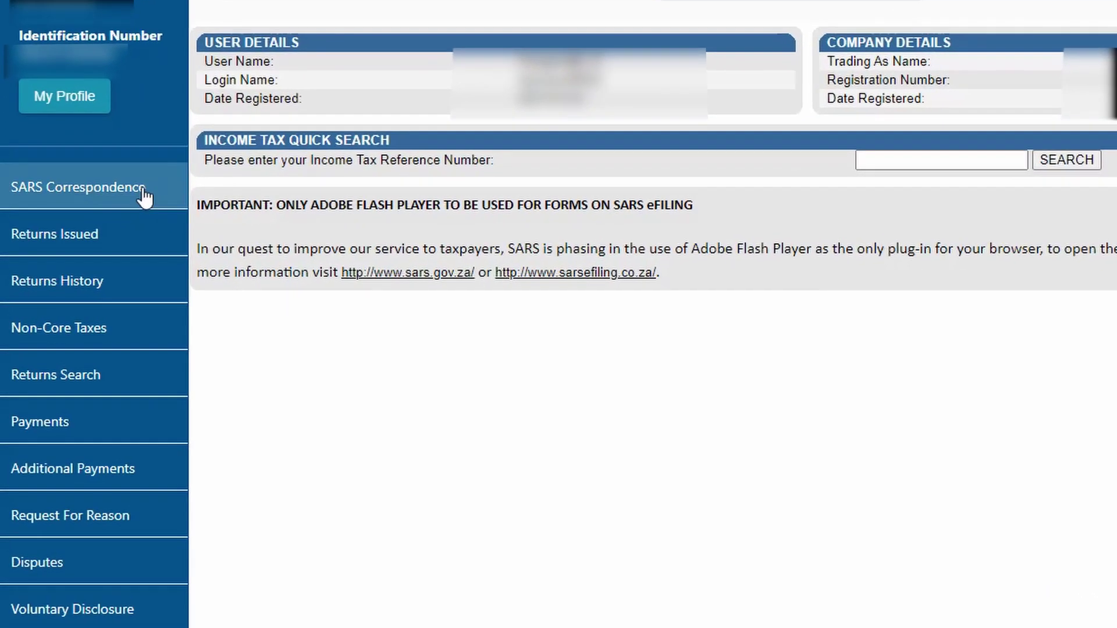
click(145, 197)
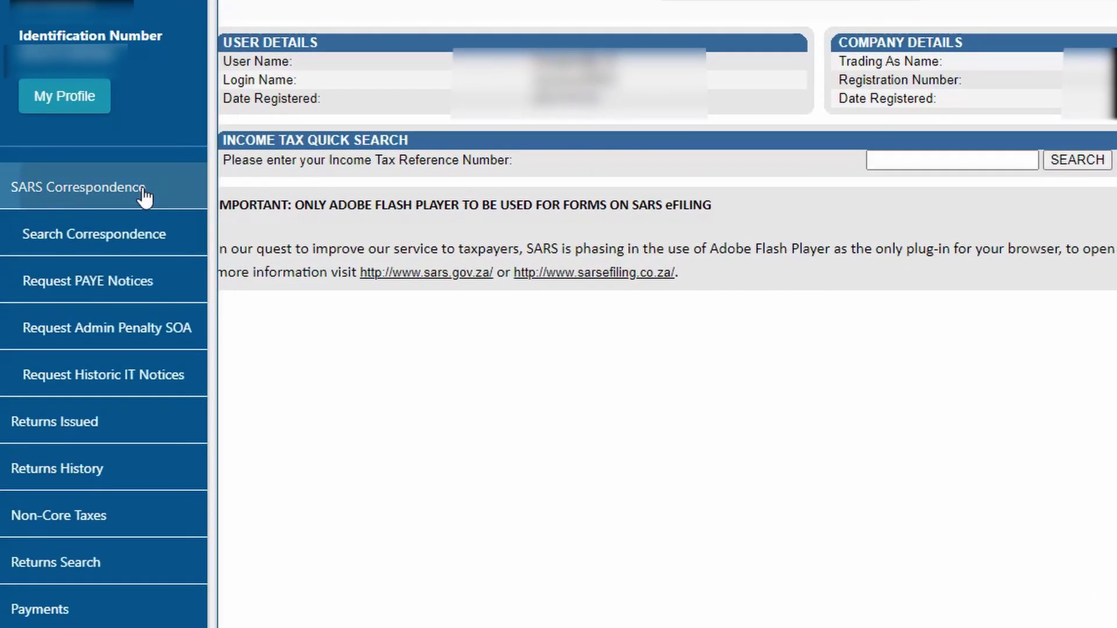
click(135, 235)
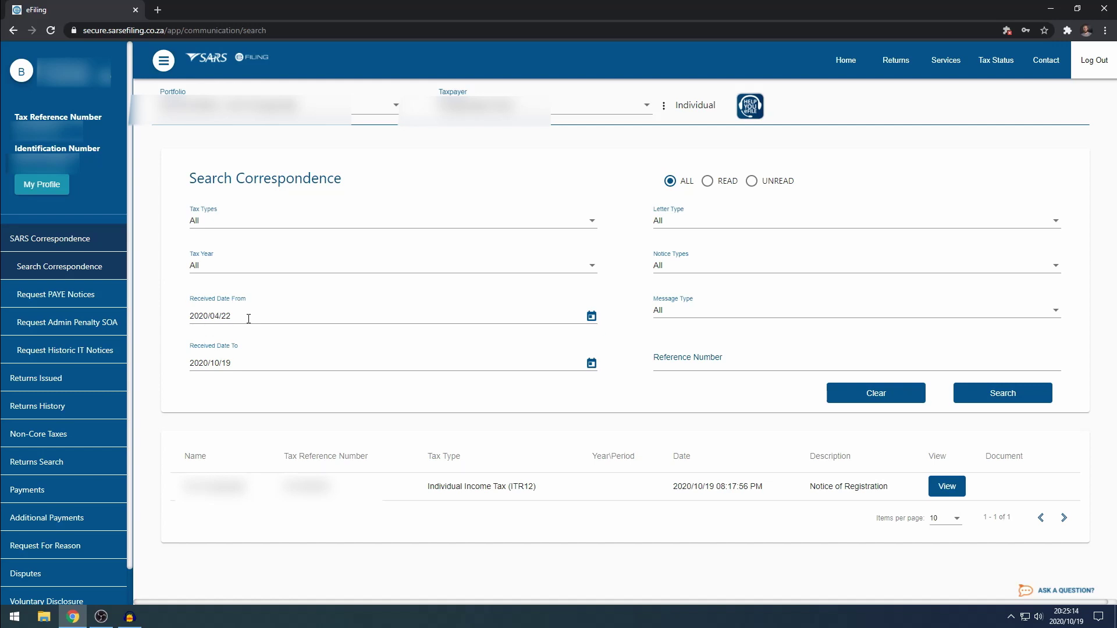
Step: Set Received Date From to 2016/01/01 and search the correspondence
click(591, 316)
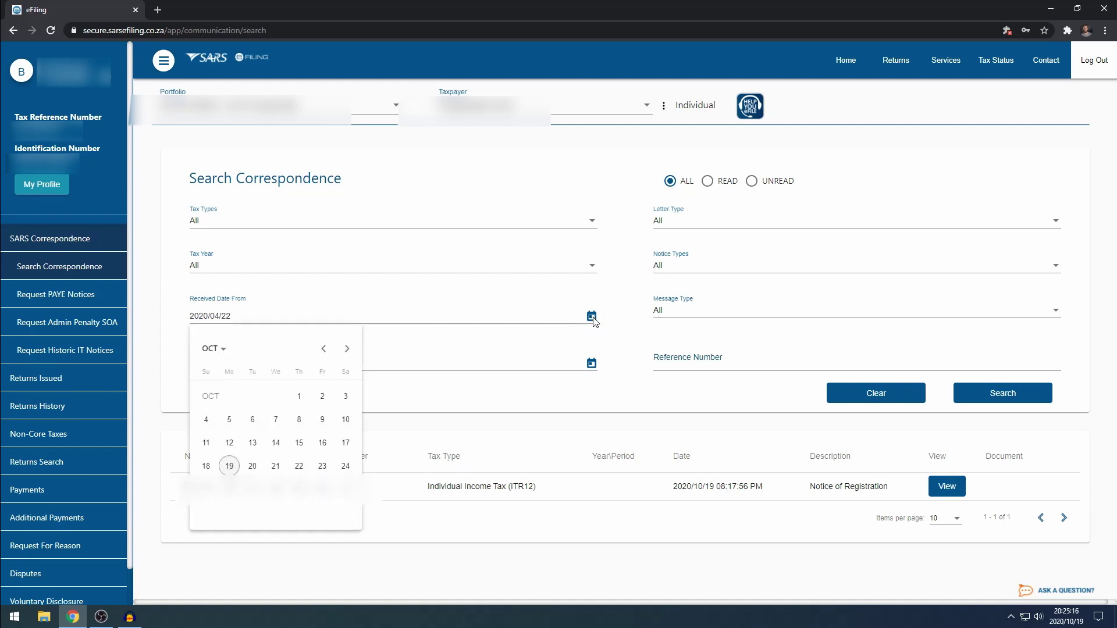
click(324, 349)
click(324, 349)
click(324, 349)
click(324, 349)
click(324, 349)
click(324, 349)
click(324, 349)
click(324, 349)
click(324, 349)
click(324, 349)
click(323, 349)
click(324, 349)
click(216, 349)
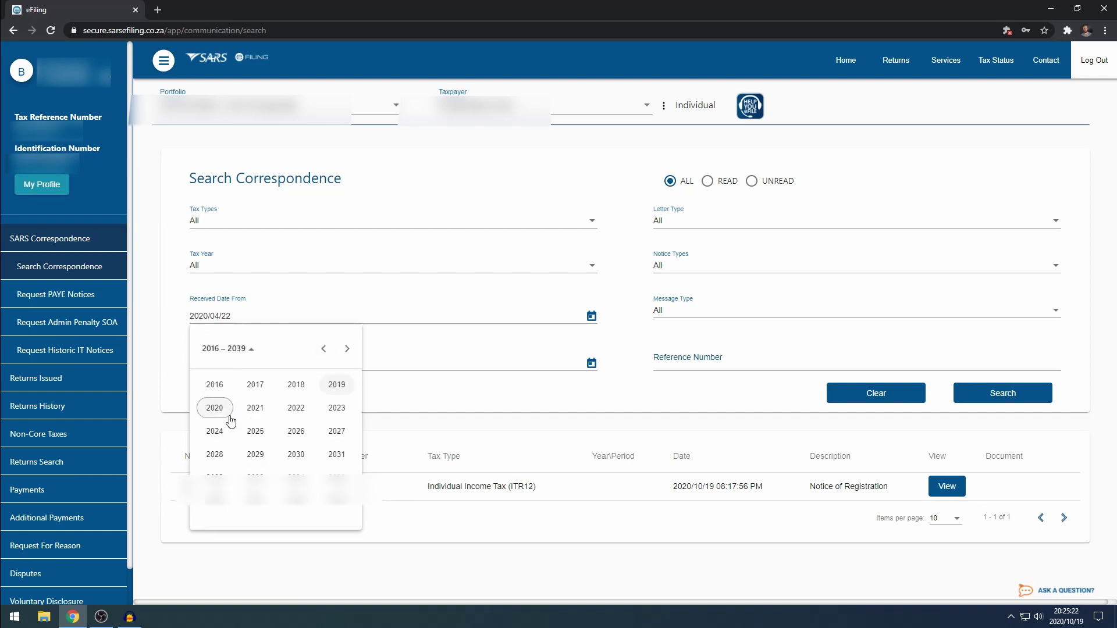
click(215, 407)
click(210, 412)
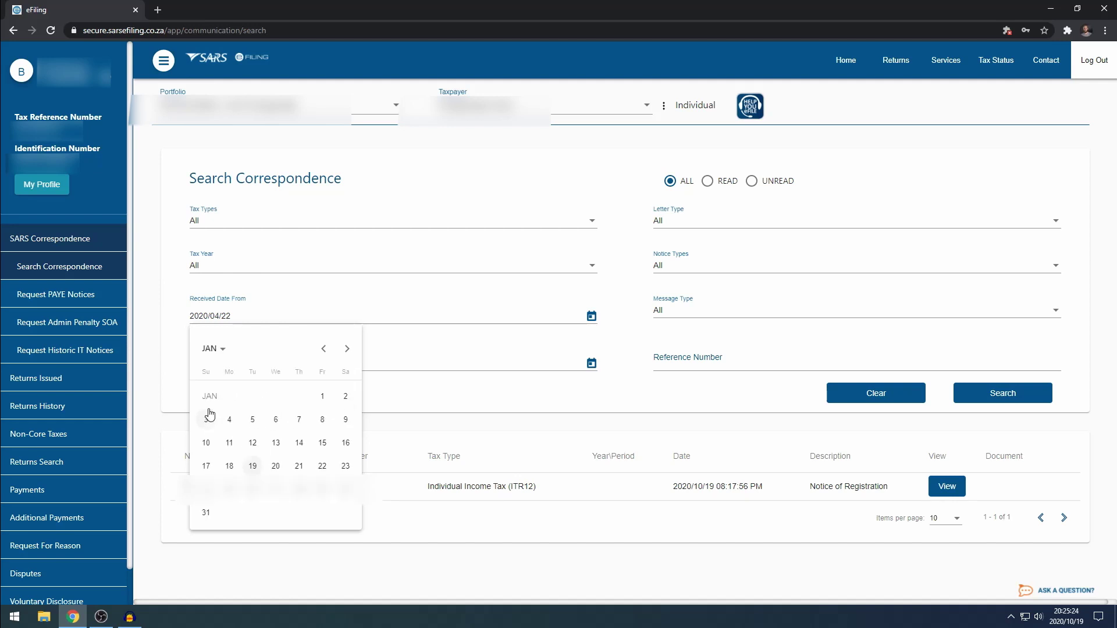
click(321, 397)
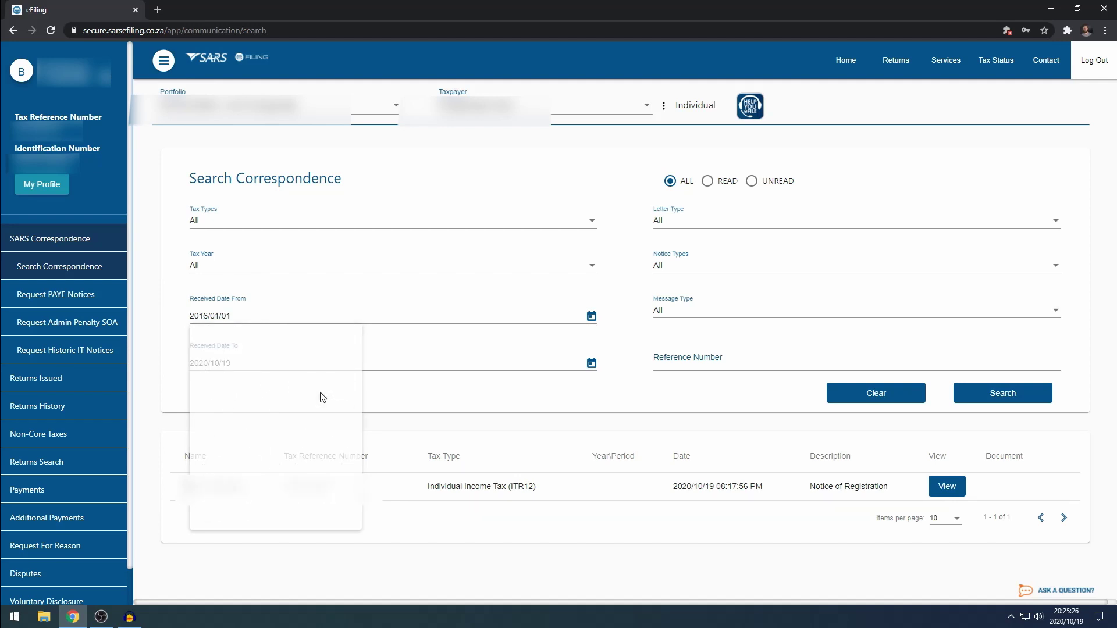
click(959, 396)
Step: Open Request PAYE Notices, which reports the taxpayer isn't registered for this tax type
scroll(542, 330, down, 1)
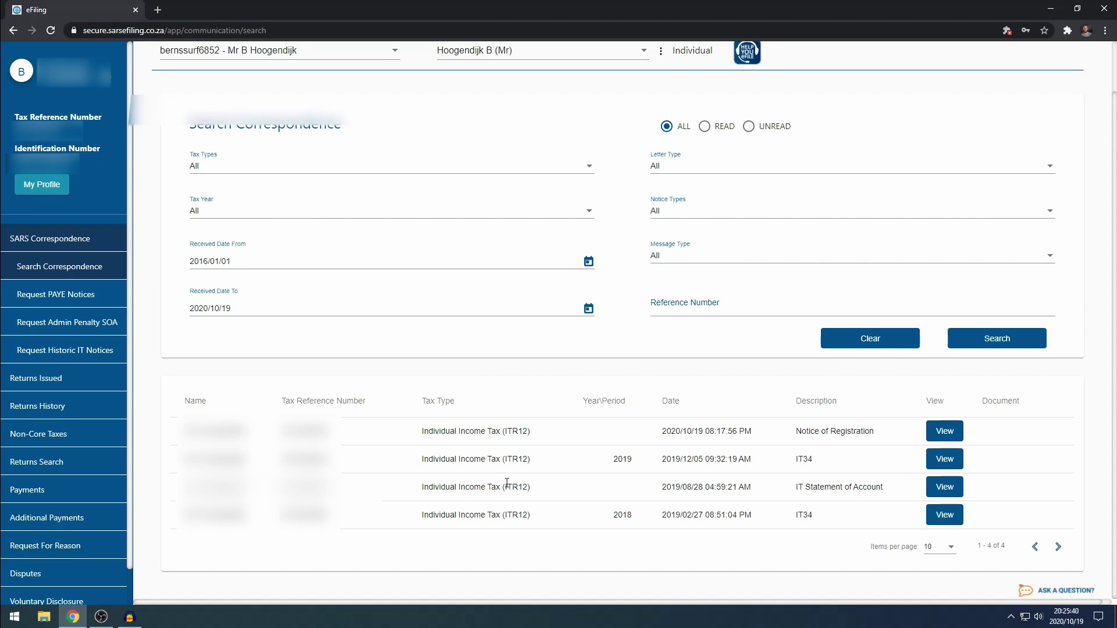
scroll(506, 482, up, 1)
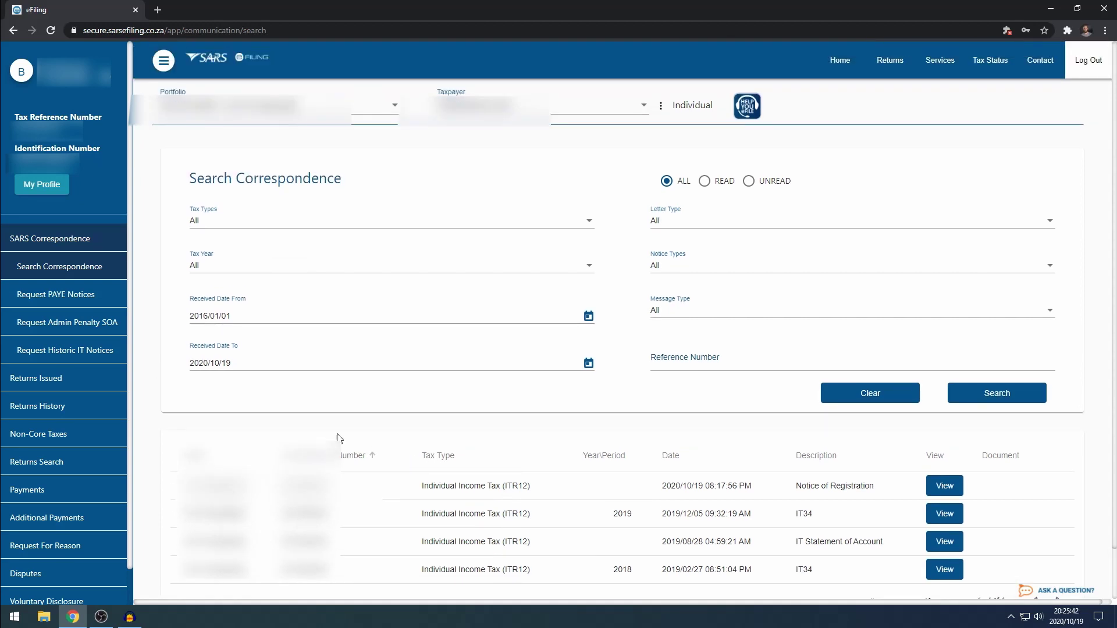
click(90, 301)
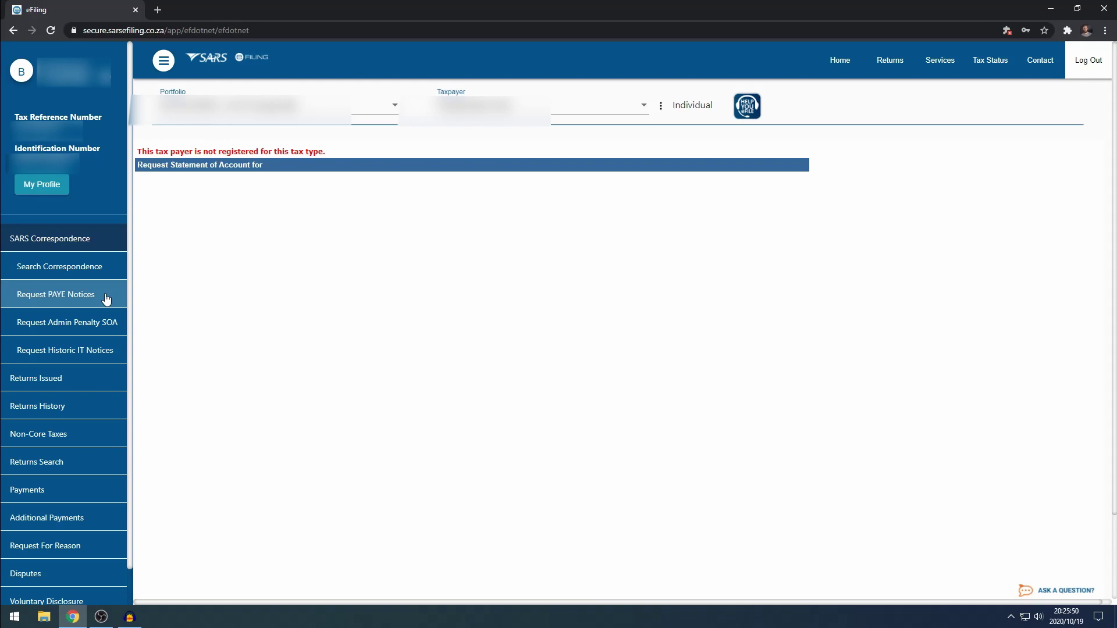
Step: Open the Admin Penalty SOA request, then the Historic IT Notices request page
click(102, 326)
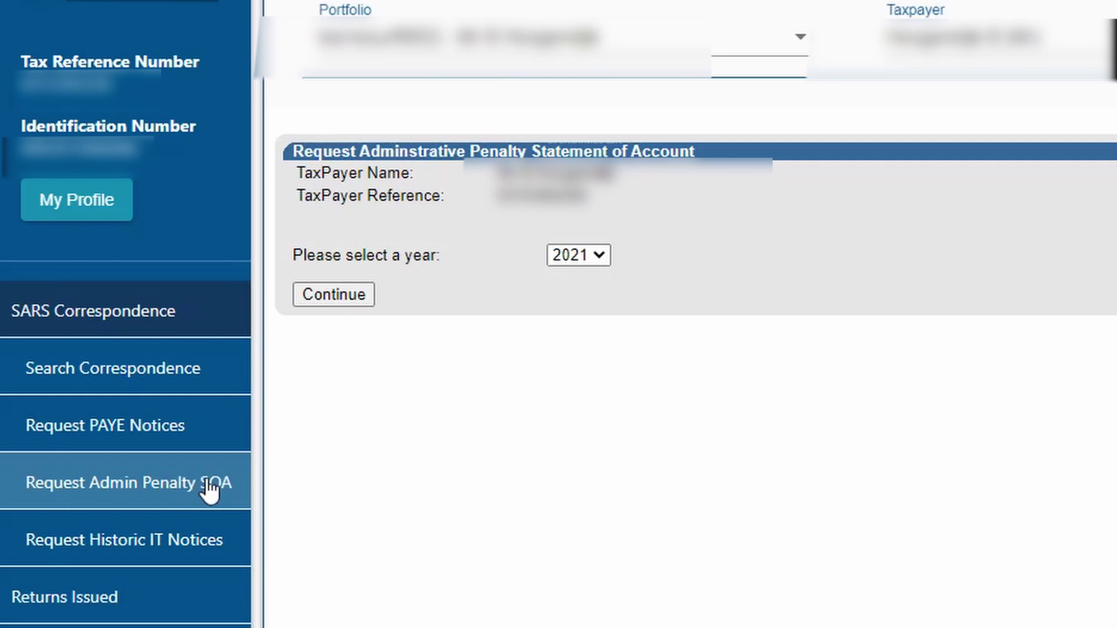
click(211, 490)
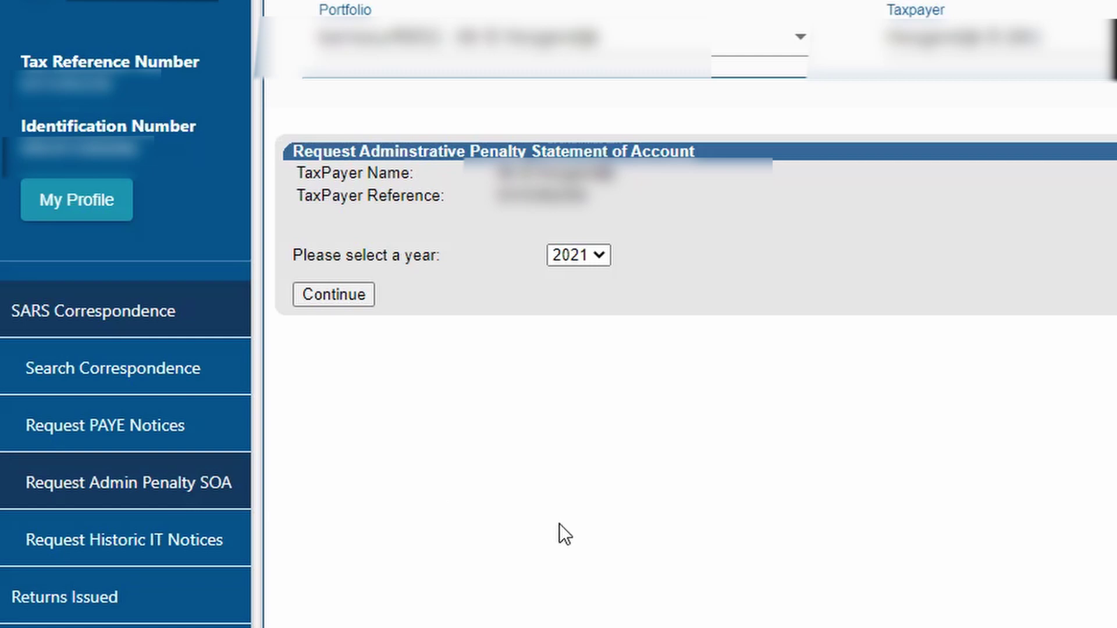
click(219, 550)
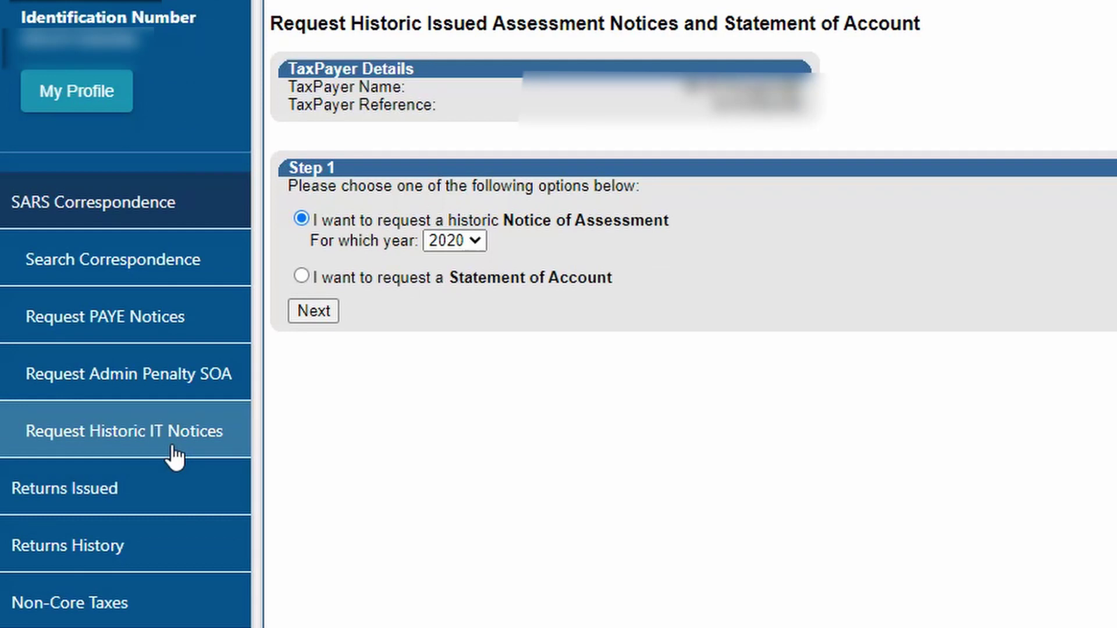
Step: Leave the assessment year unchanged and choose Statement of Account instead of Notice of Assessment
click(466, 241)
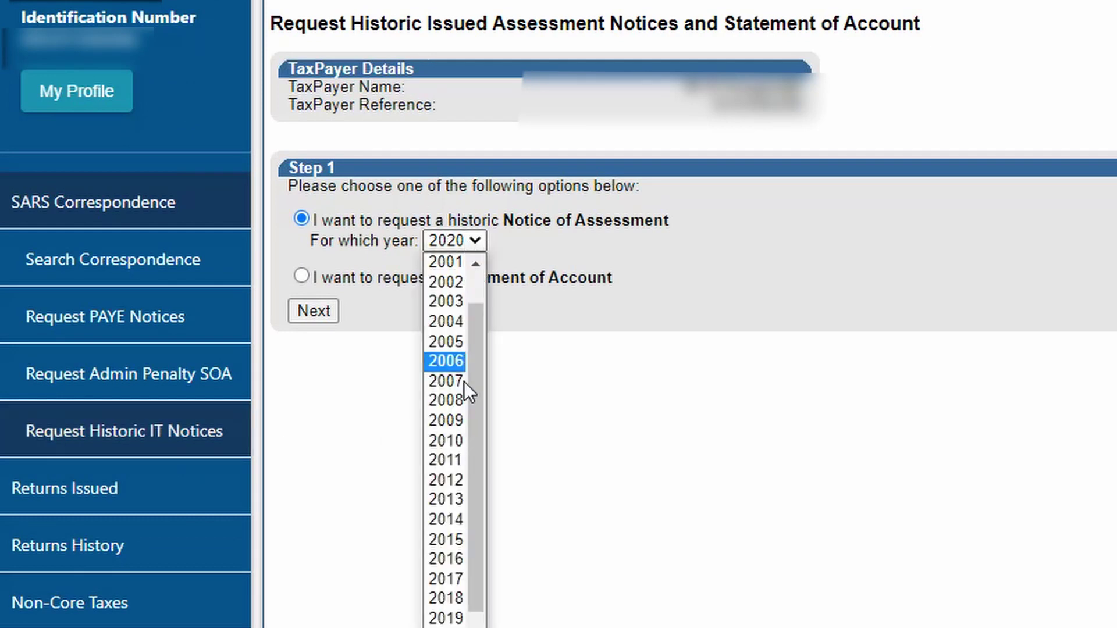
click(721, 540)
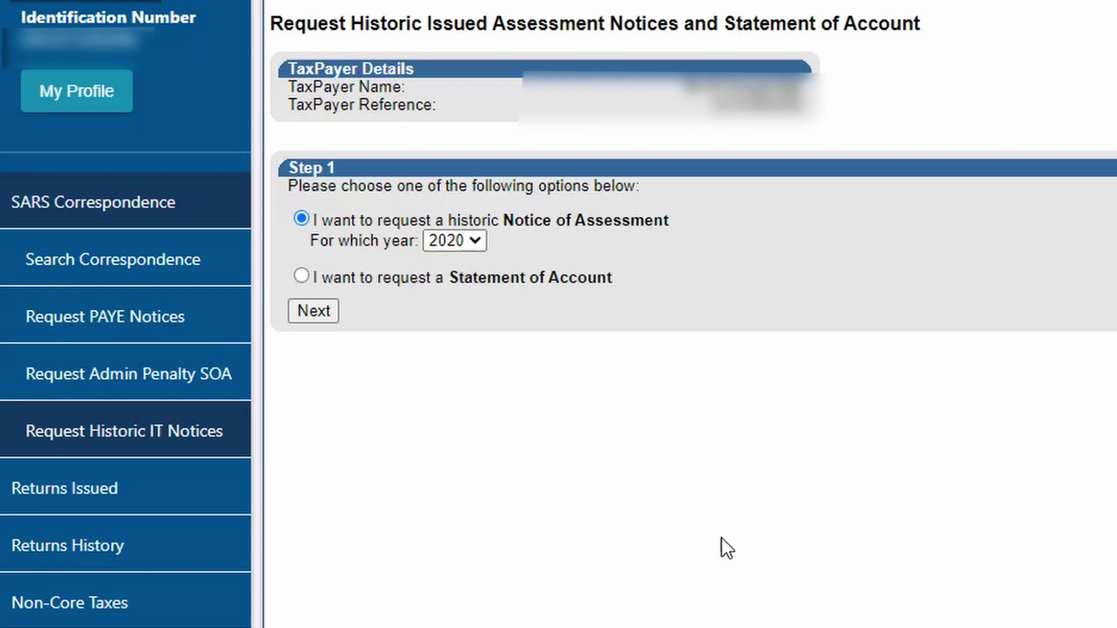
click(454, 246)
click(342, 365)
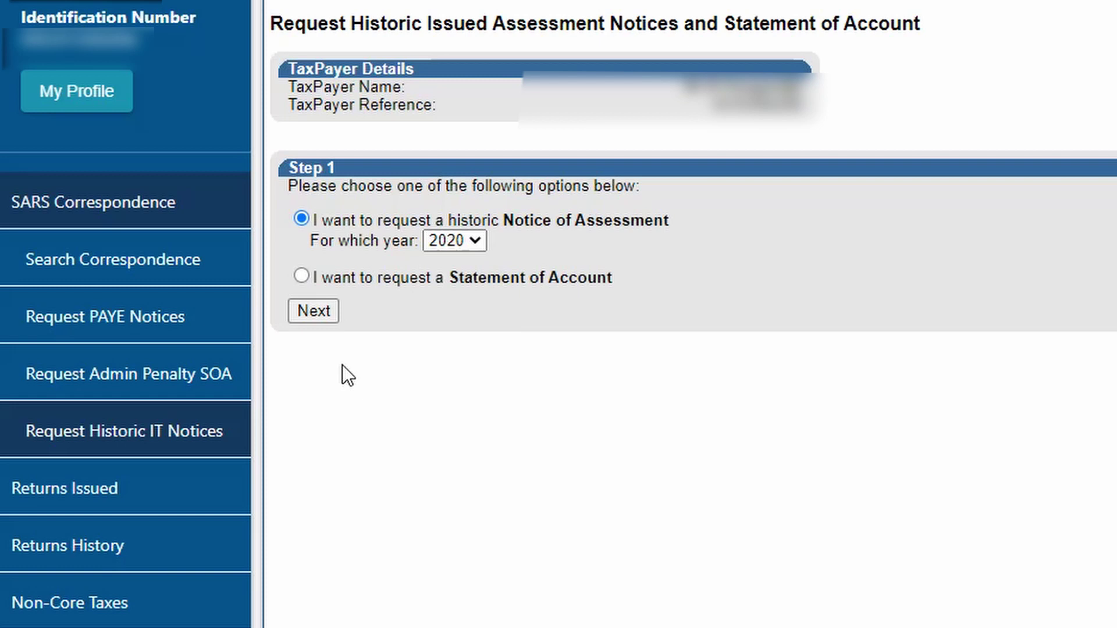
click(301, 277)
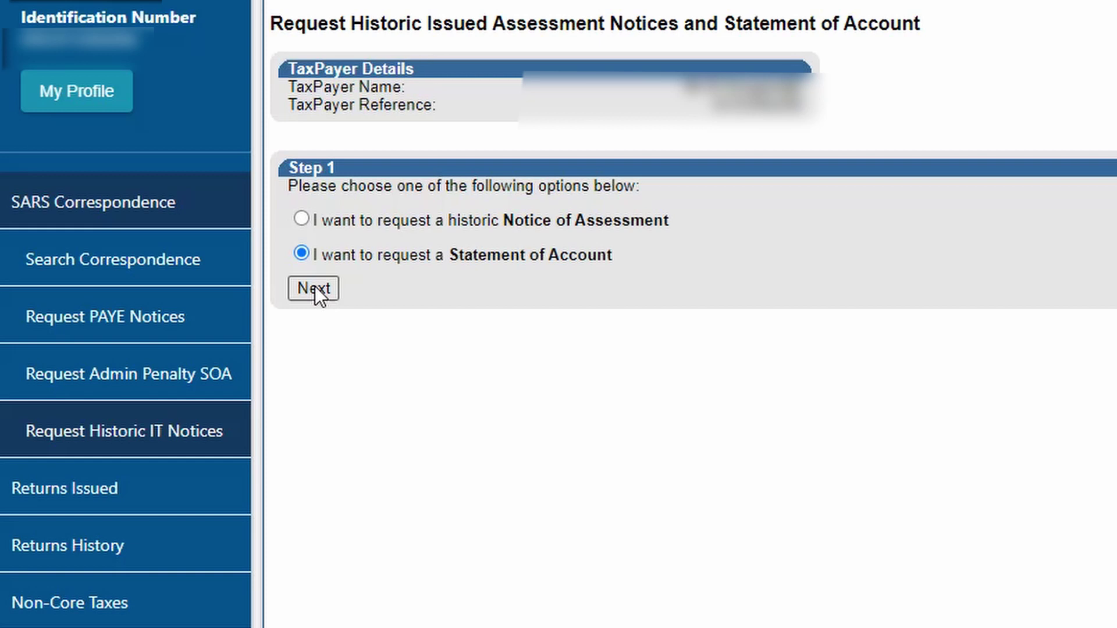
Step: Request a Statement of Account for a user-defined range from 2017/03/01 to 2020/10/19
click(315, 287)
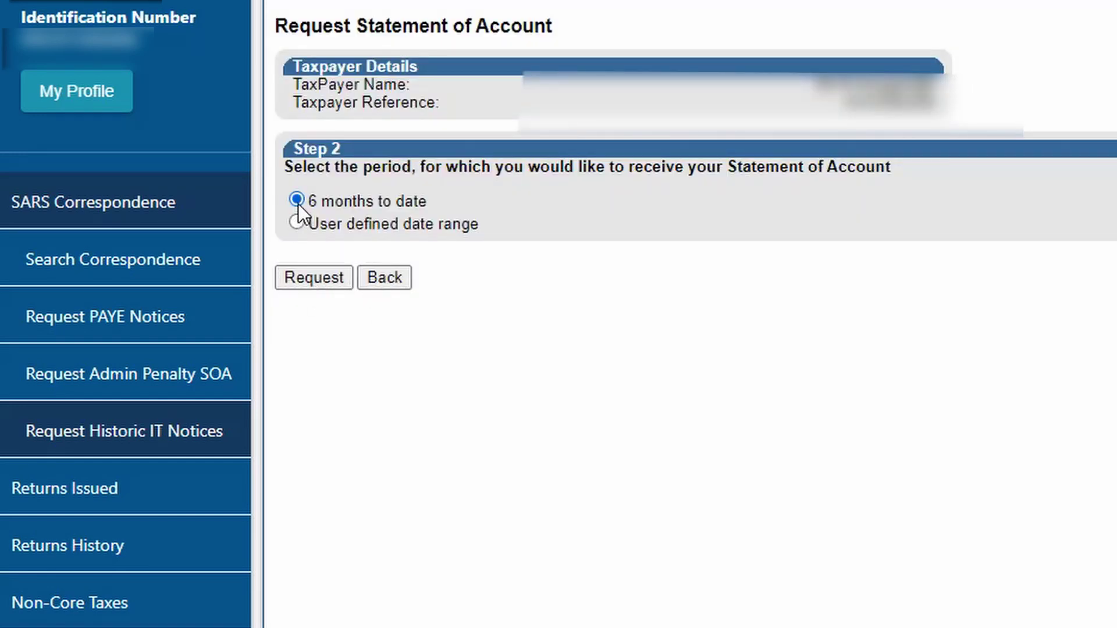
click(297, 224)
click(416, 262)
click(518, 255)
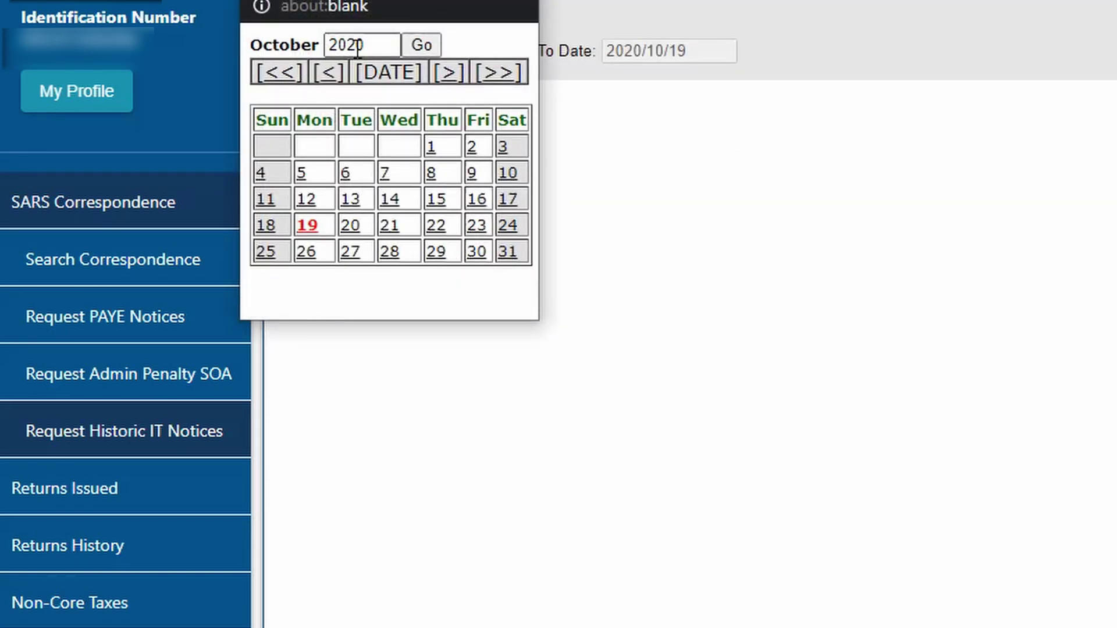
click(281, 74)
click(280, 74)
click(281, 74)
click(337, 88)
click(337, 88)
click(329, 72)
click(328, 72)
click(328, 72)
click(329, 72)
click(328, 72)
click(383, 148)
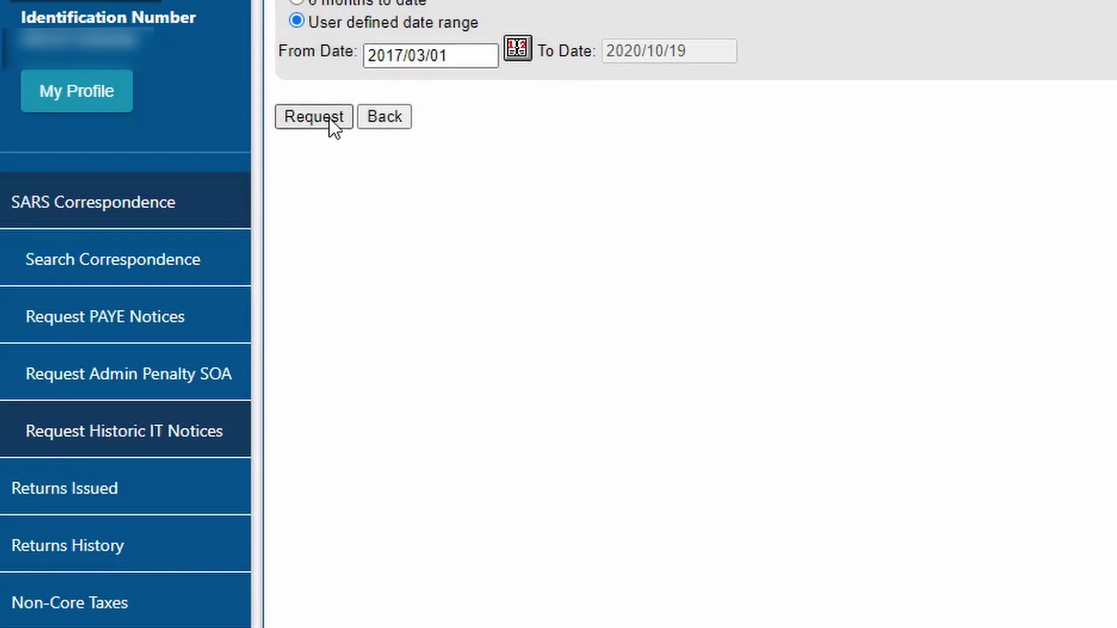
click(329, 119)
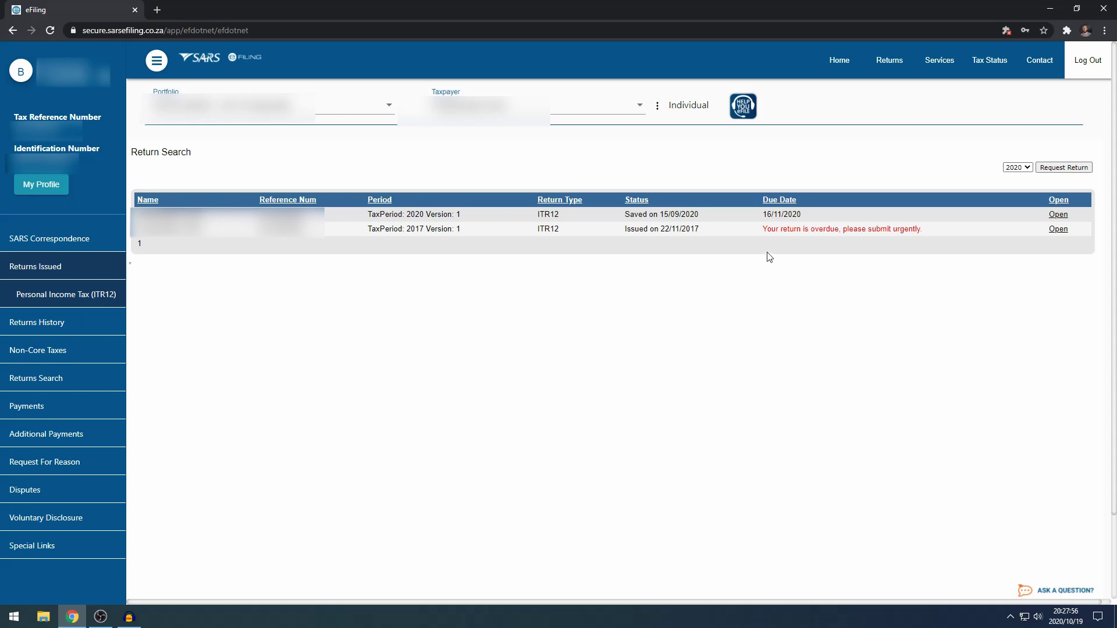
Step: Open the Income Tax Work Page for the saved 2020 ITR12 return, then expand Returns History
click(1059, 215)
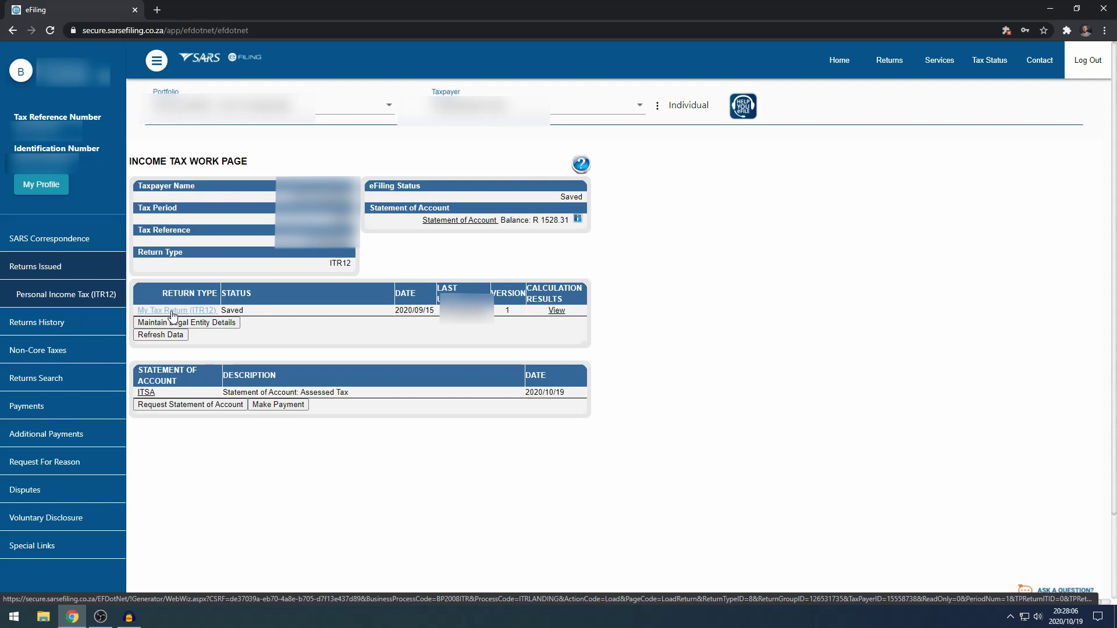
click(67, 328)
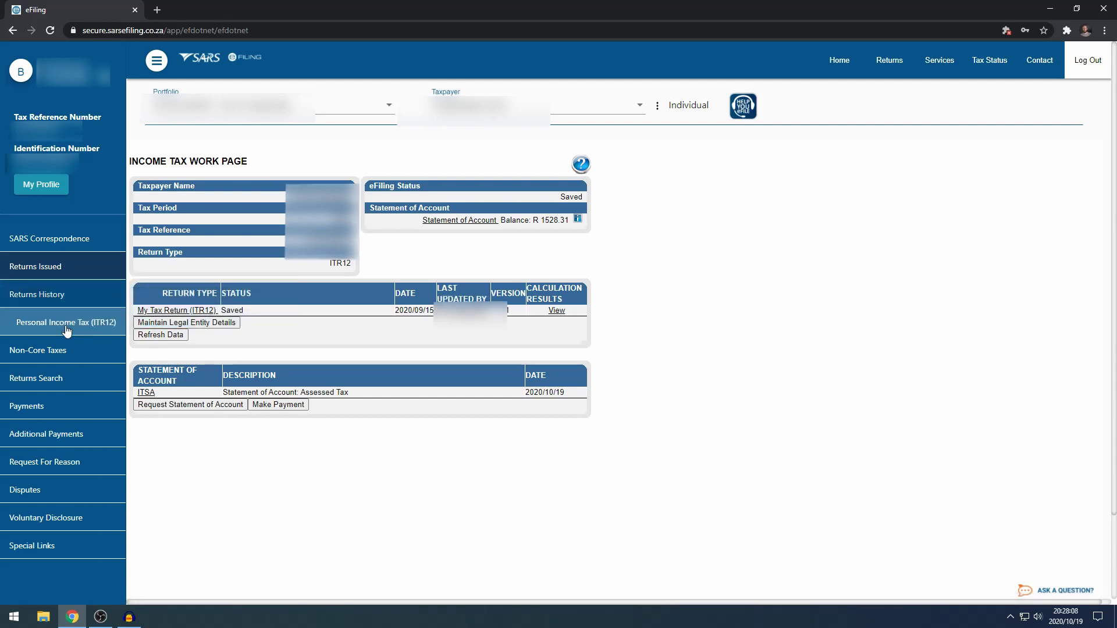
Step: List the filed 2019 and 2018 ITR12 returns, briefly expanding Non-Core Taxes > Withholding Tax on Interest
click(66, 327)
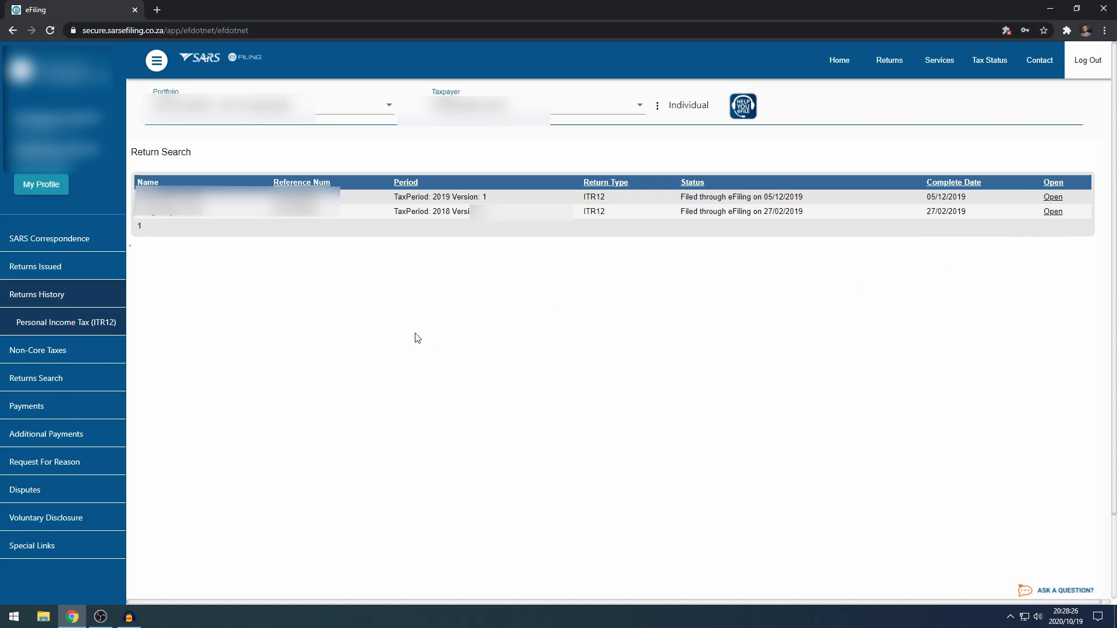
click(115, 351)
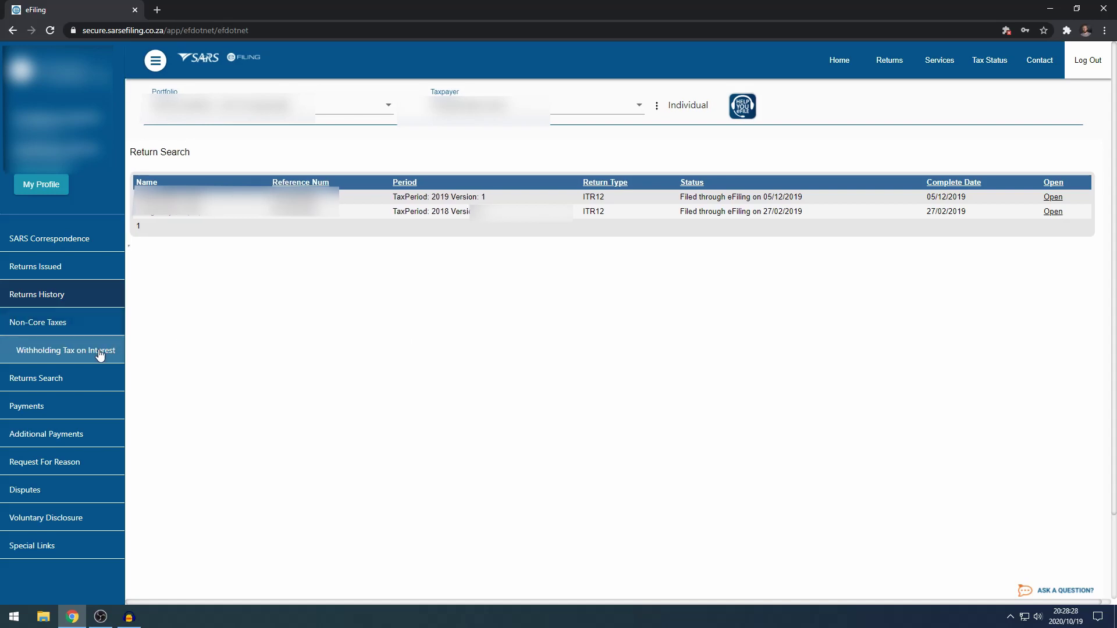
click(99, 353)
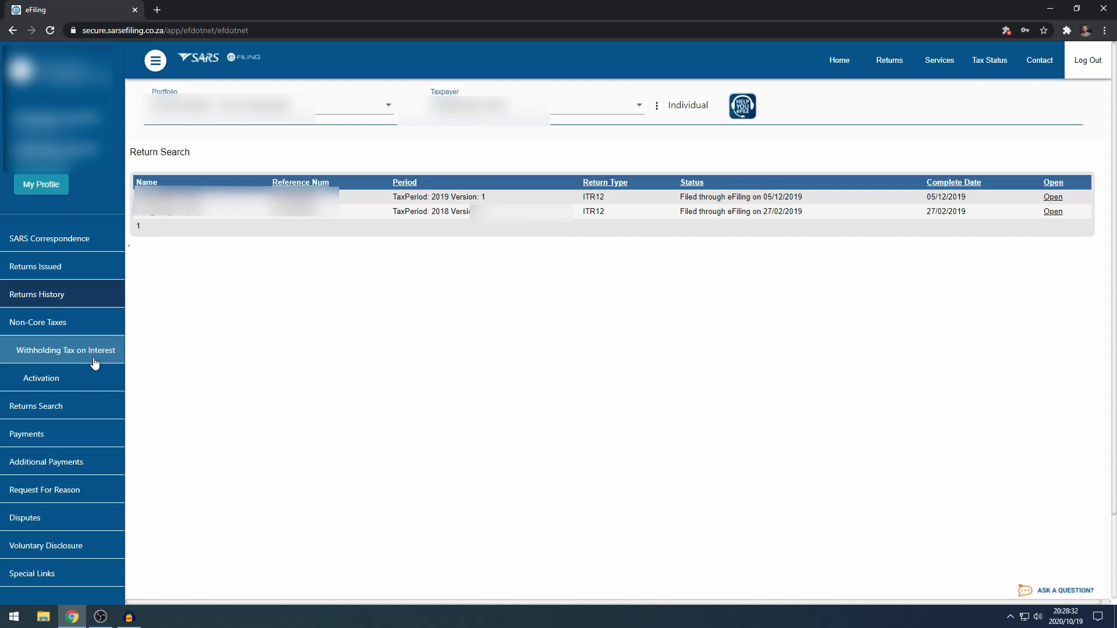
click(96, 323)
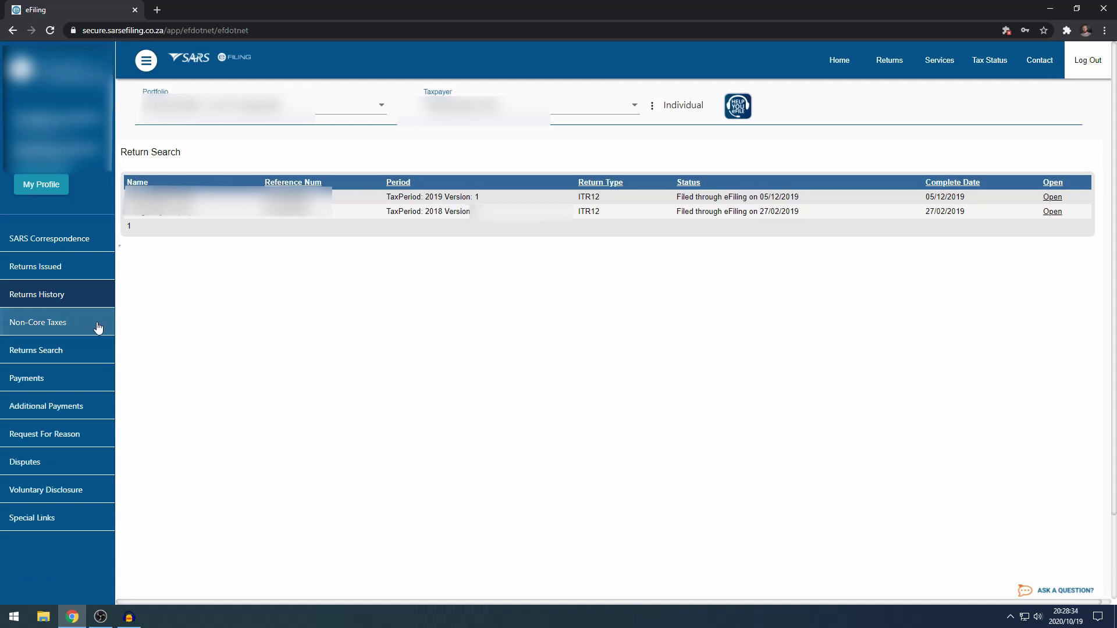
Step: Open the Returns Search form, which shows No Returns Found
click(79, 352)
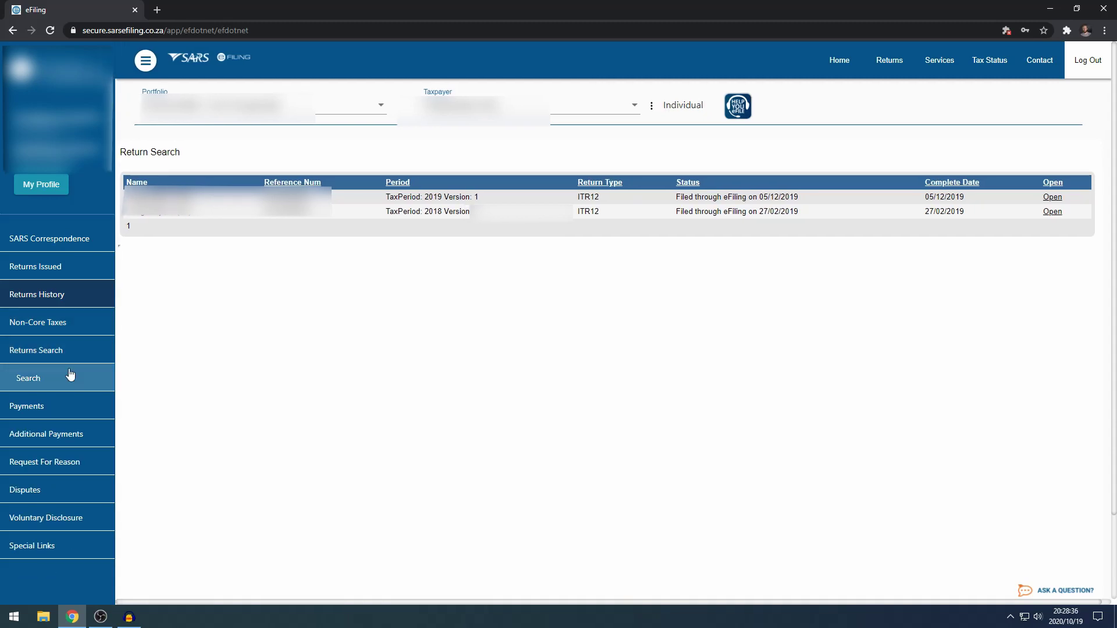
click(72, 357)
click(75, 355)
click(74, 376)
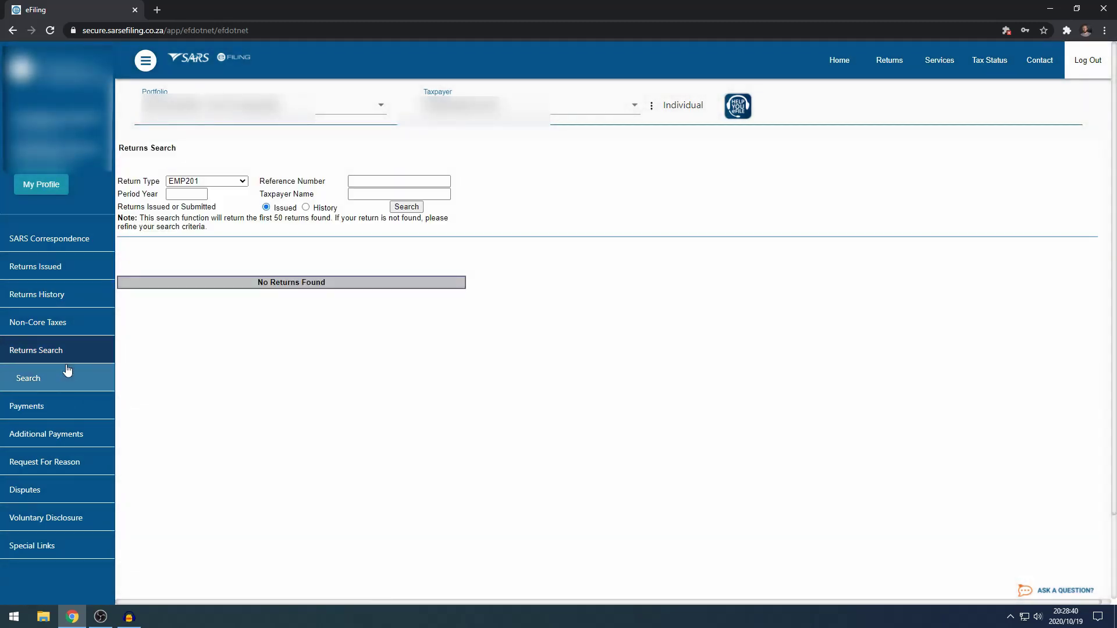
Step: Briefly expand and collapse Payments, then expand Request For Reason in the sidebar
click(61, 406)
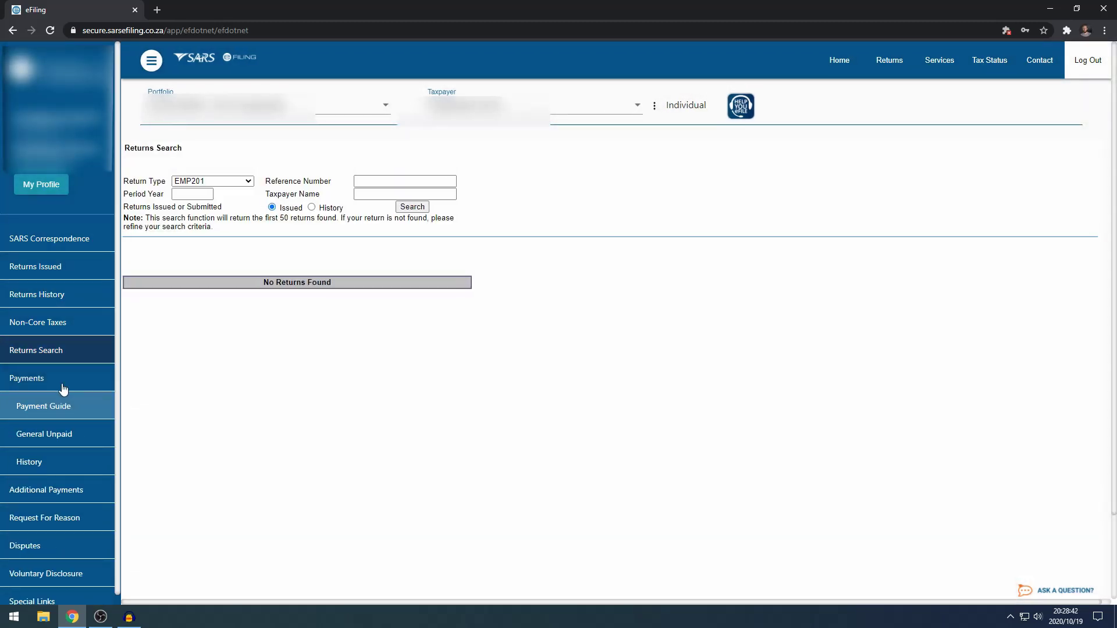
click(64, 379)
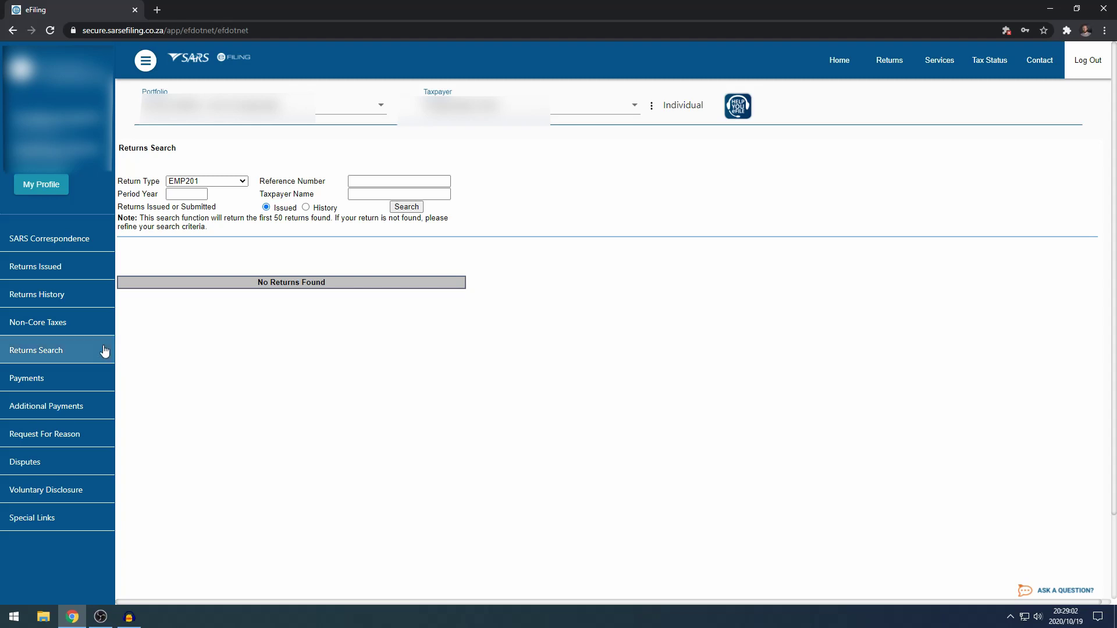
click(81, 434)
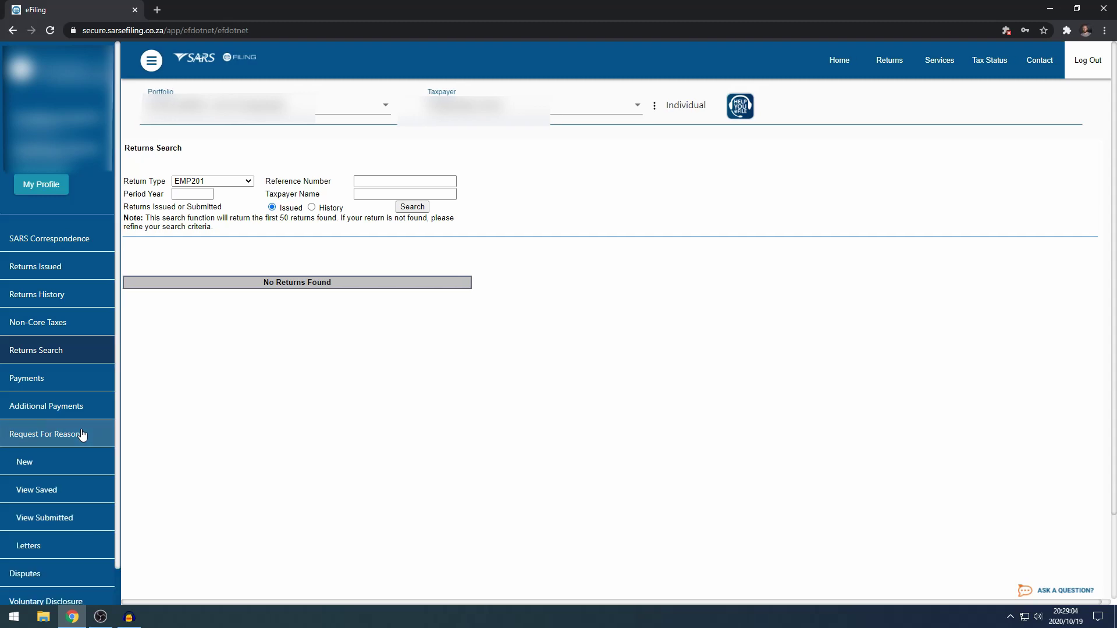
Step: Start a new Request For Reason, collapse its sub-options, and show the Disputes submenu
click(58, 462)
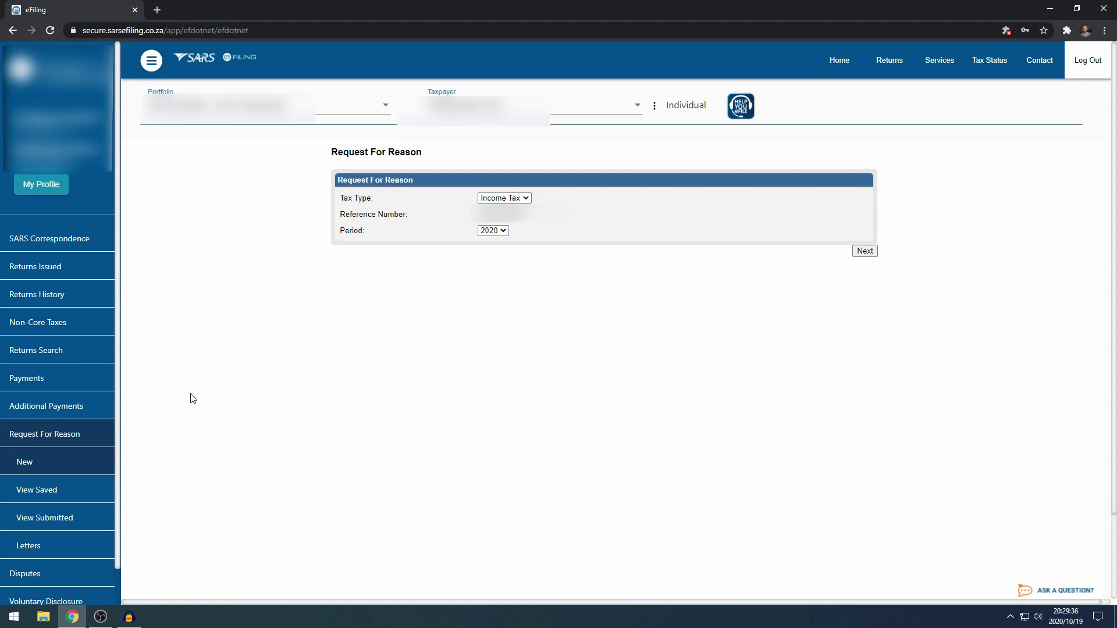
click(93, 434)
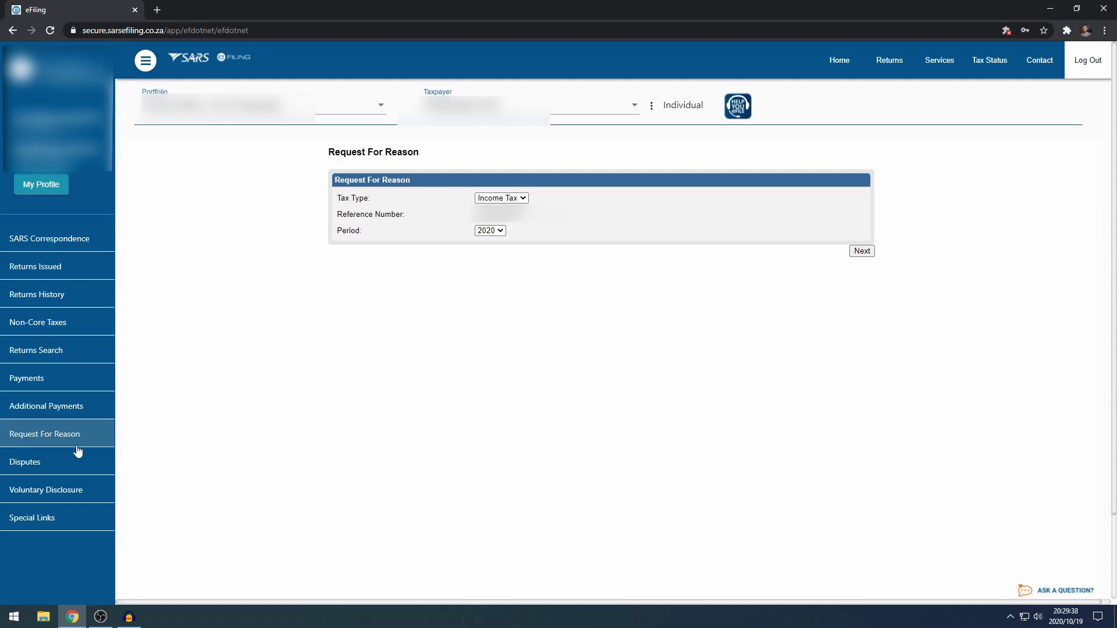
click(73, 463)
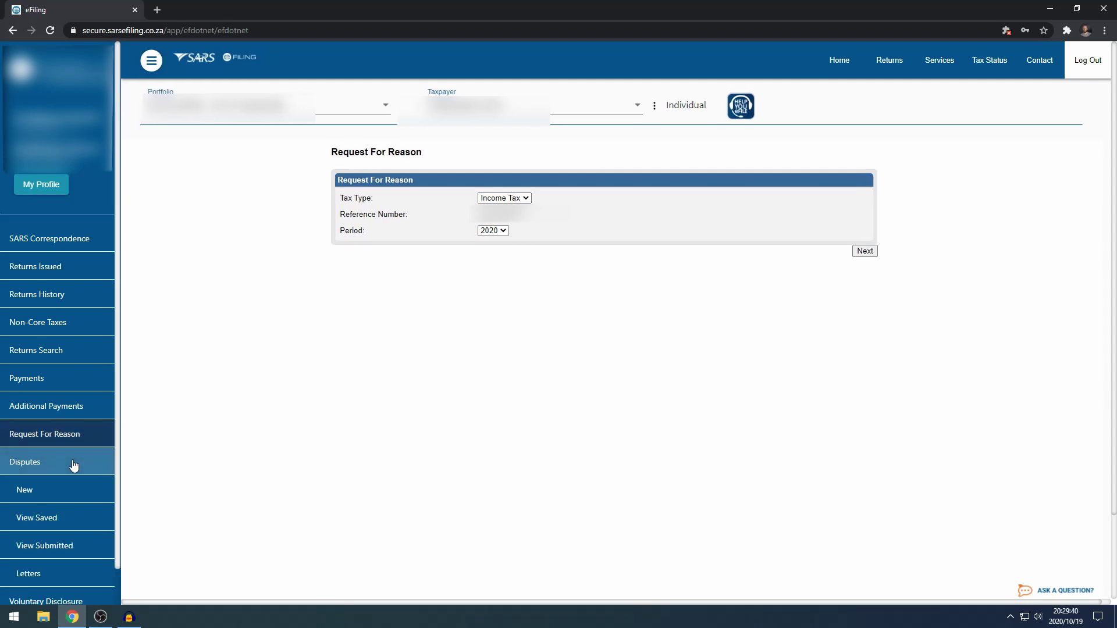
Step: Start a new Income Tax dispute request for 2020 and browse its dispute and Voluntary Disclosure options
scroll(73, 465, down, 1)
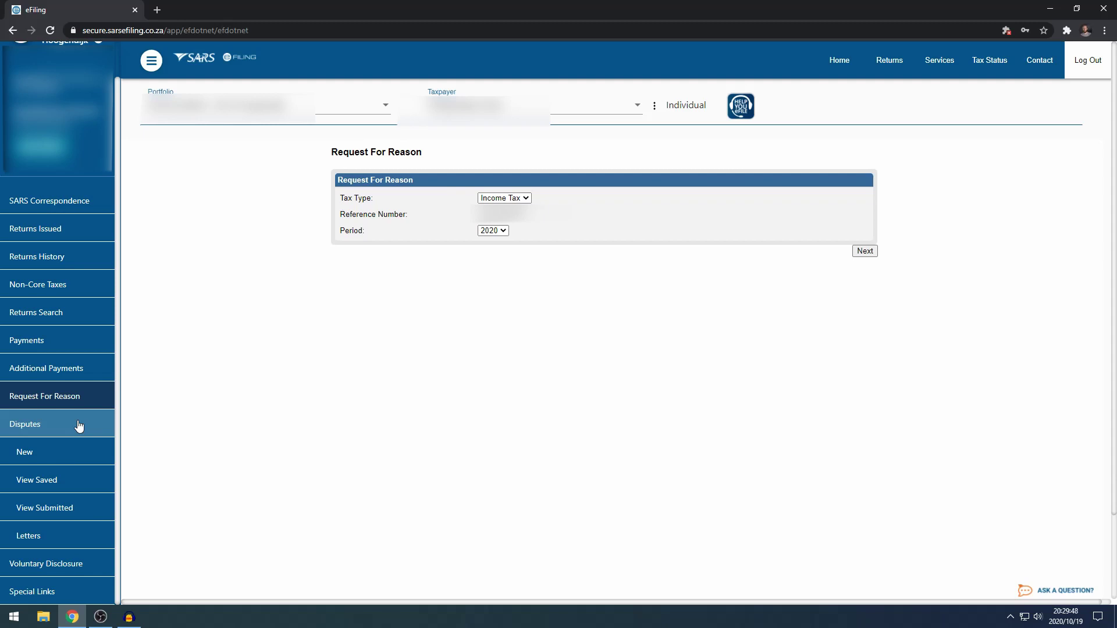
click(68, 456)
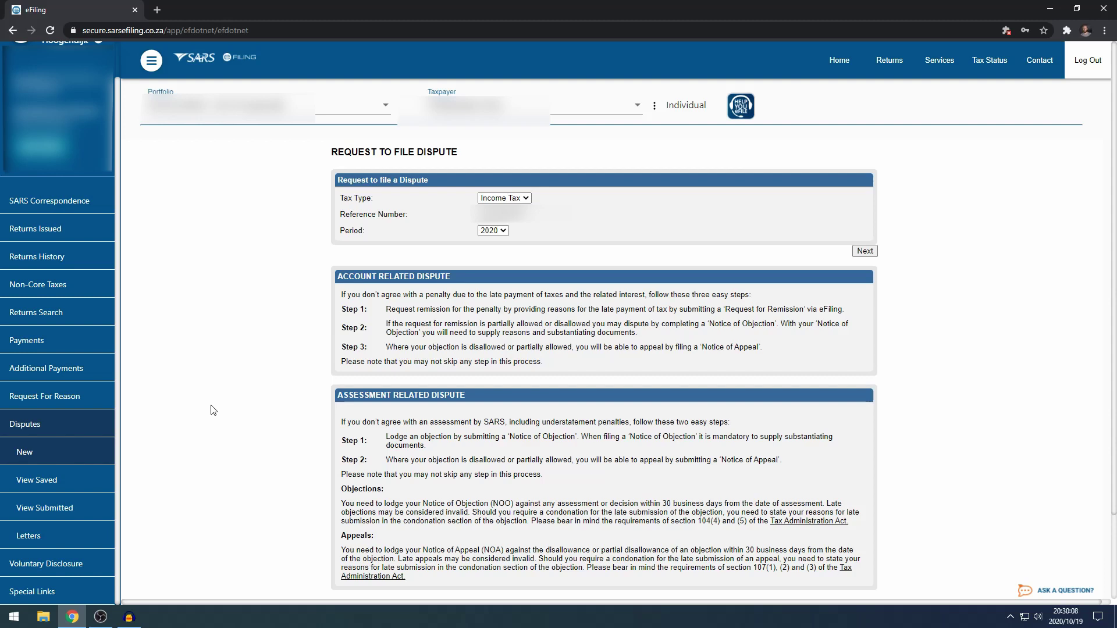
scroll(214, 410, down, 2)
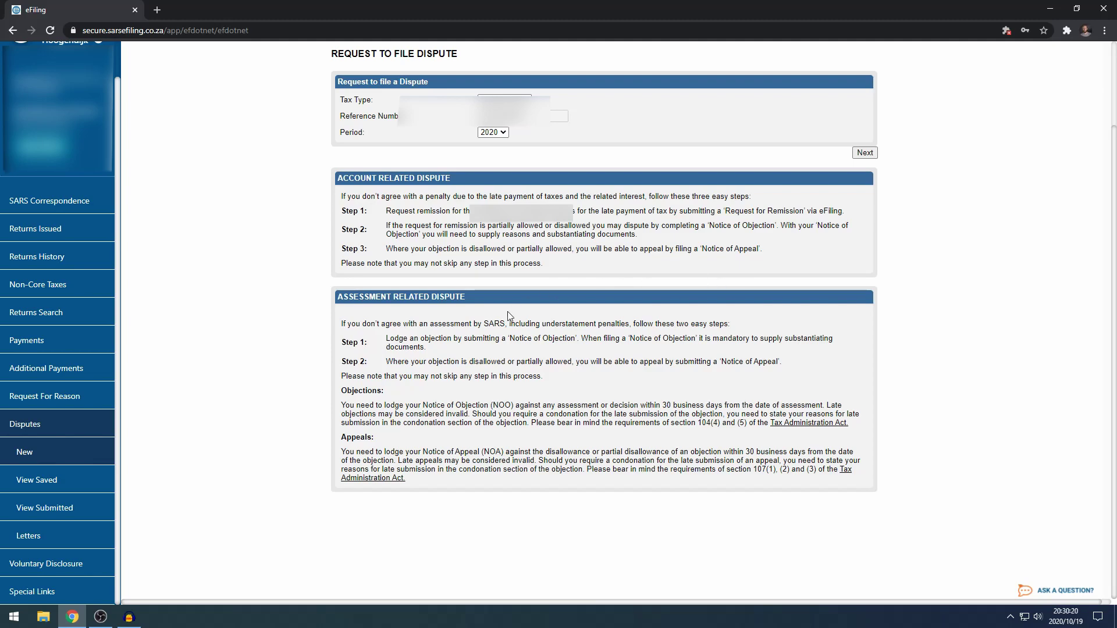
click(88, 424)
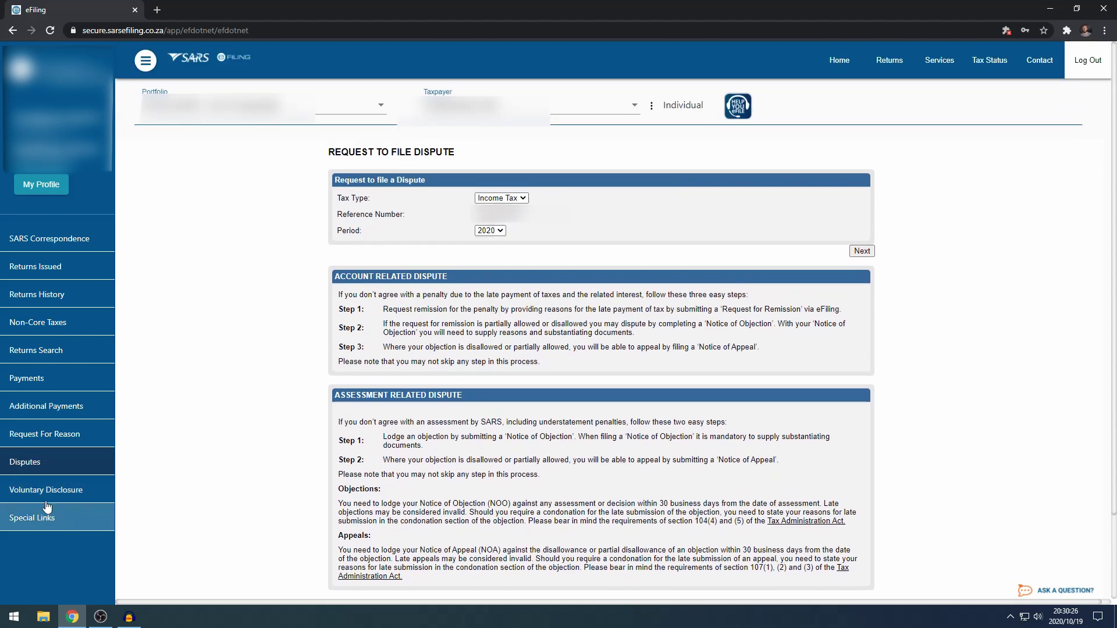
click(53, 494)
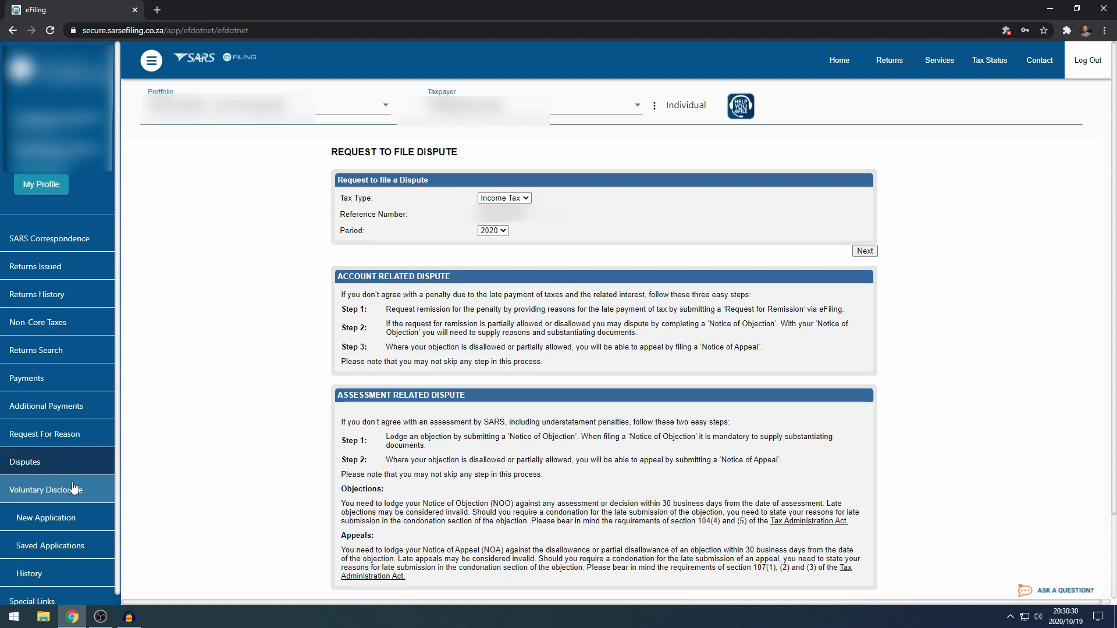
click(64, 495)
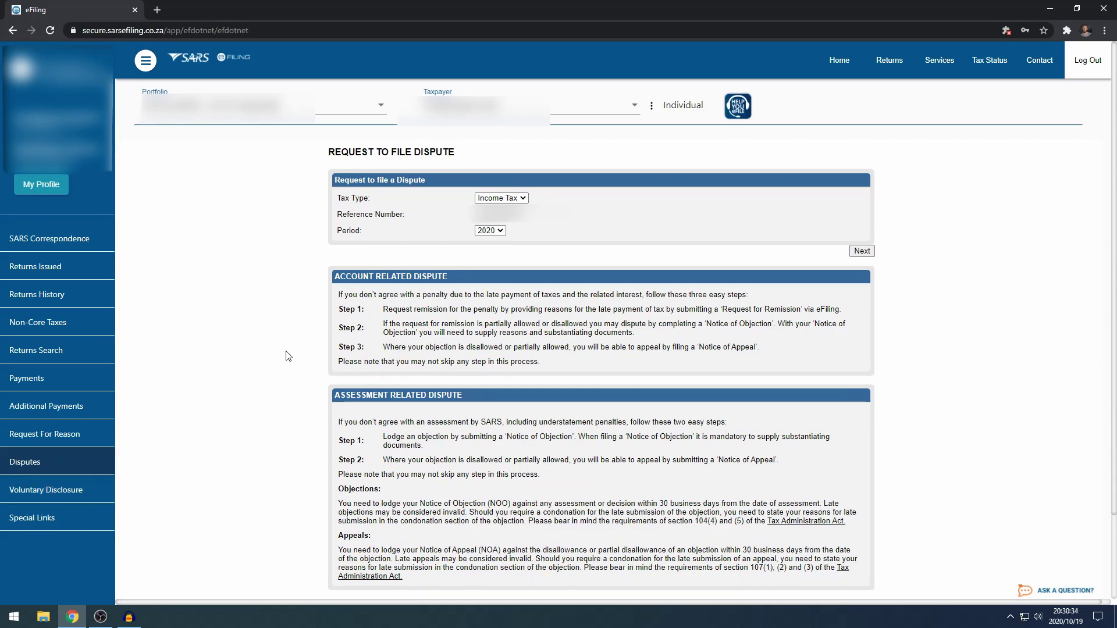
Step: Go to Services and open the Other Services registration Setup page
click(939, 65)
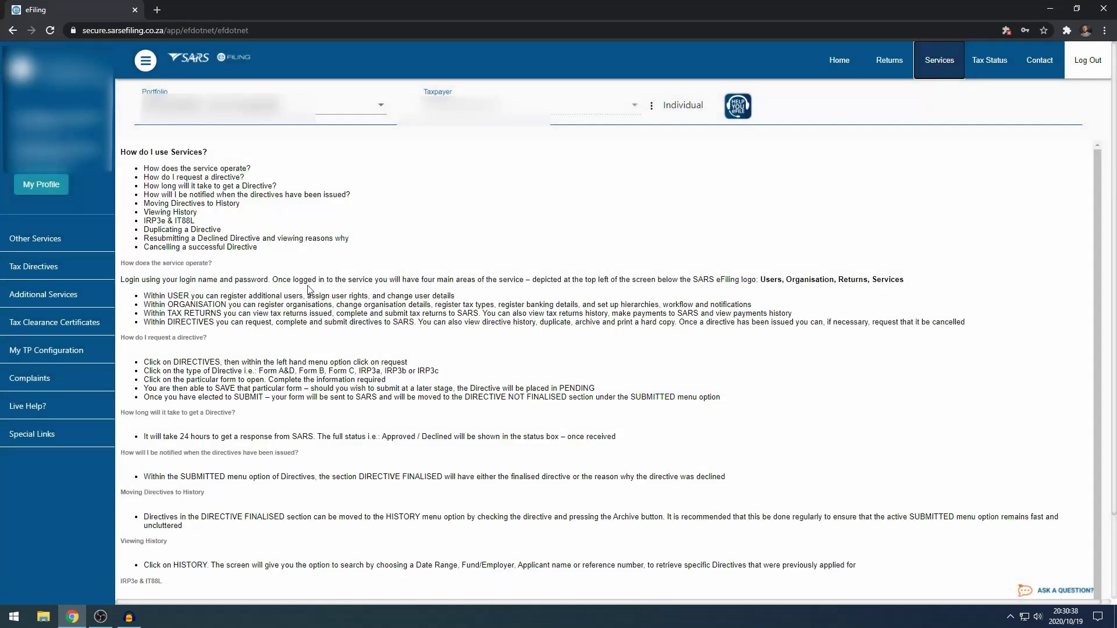
click(64, 245)
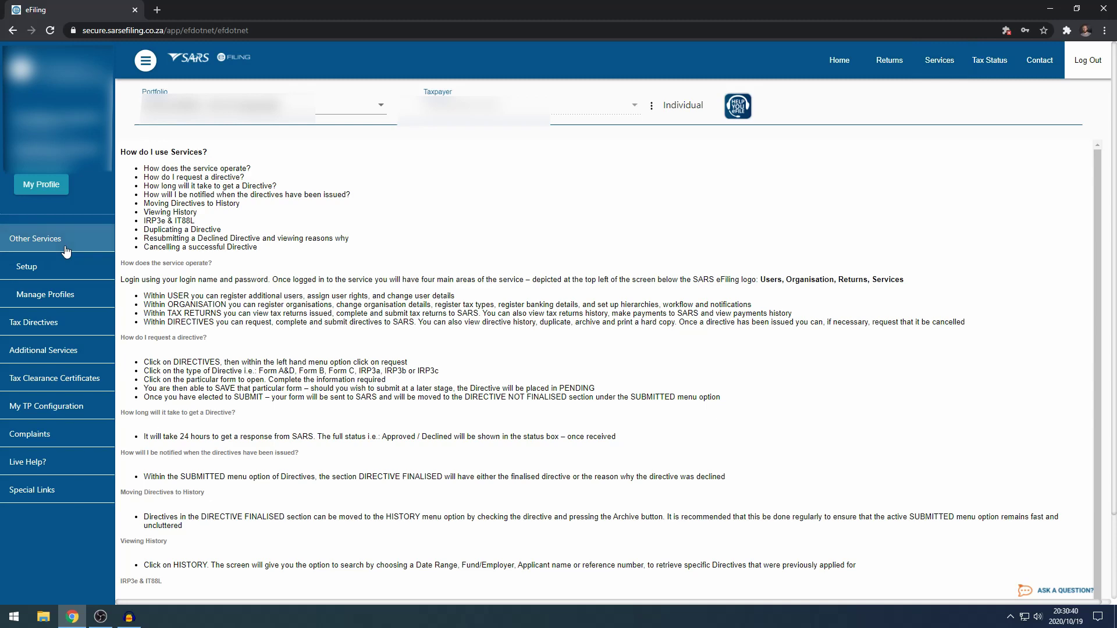
click(67, 267)
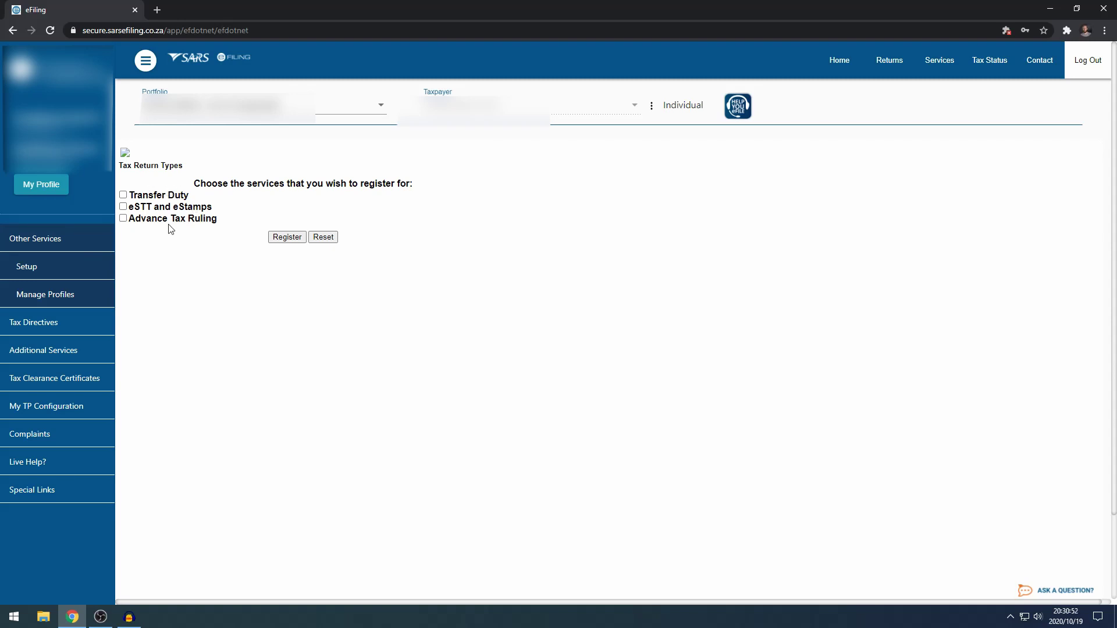
Step: Open the Tax Directives Manual Directives (IRP3e) Print page, which finds no directives
click(88, 243)
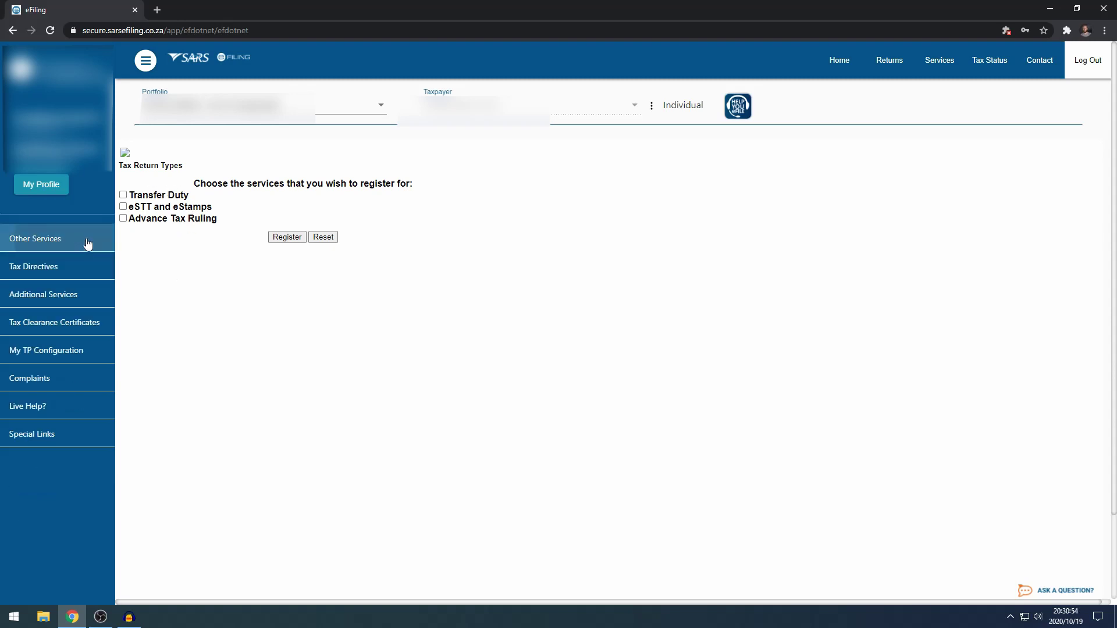
click(82, 266)
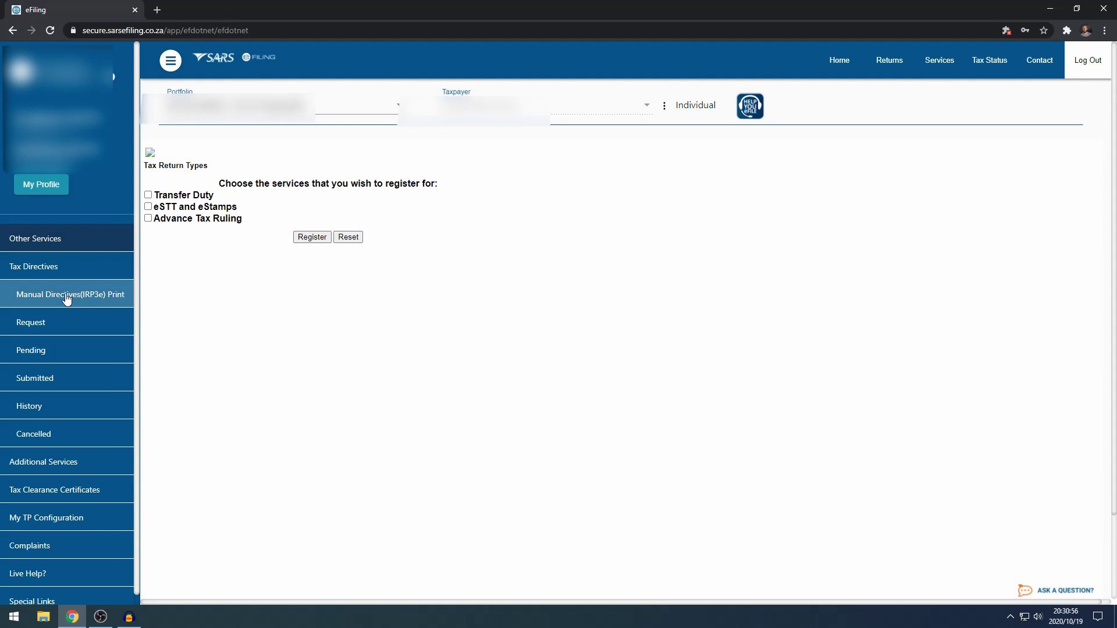
click(72, 269)
click(74, 273)
click(51, 296)
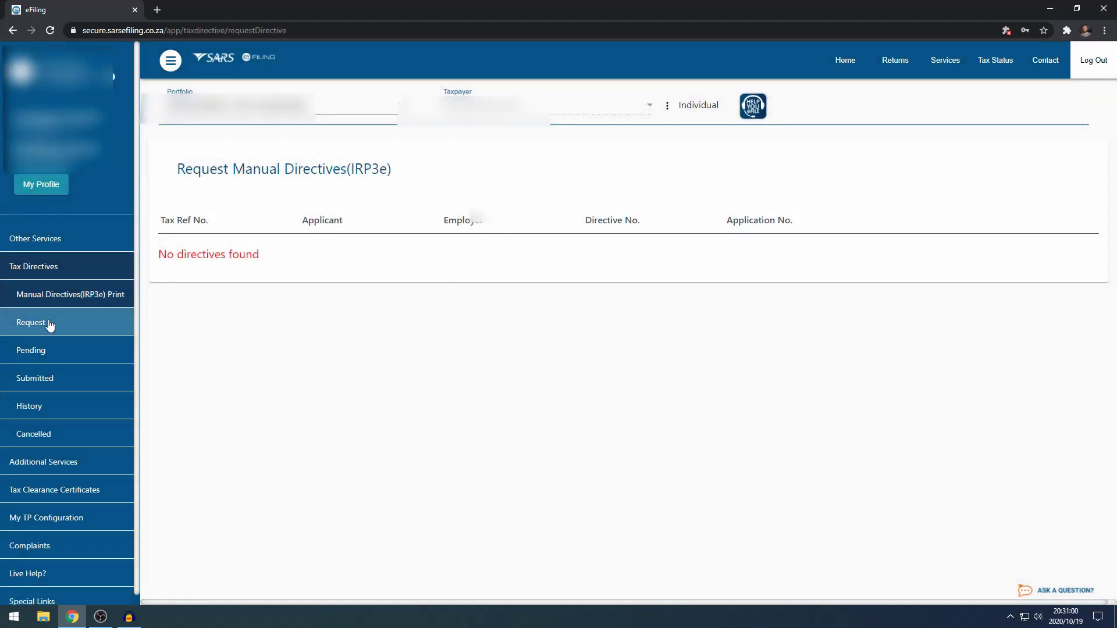
Step: Browse the Tax Directives Request, Pending, Submitted and History pages in turn
click(50, 324)
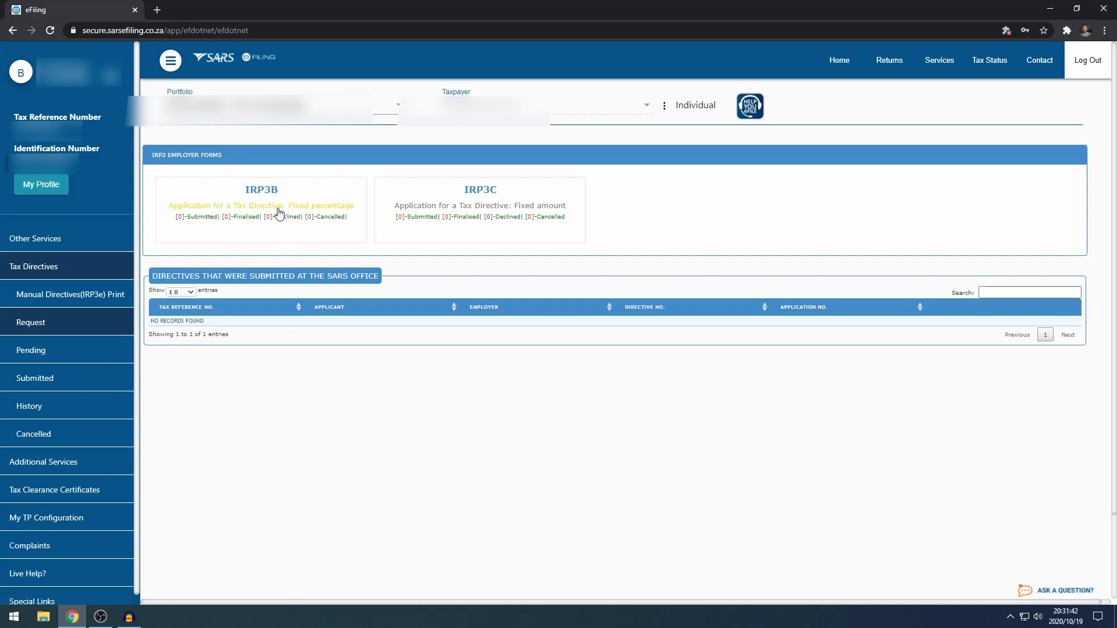
click(82, 357)
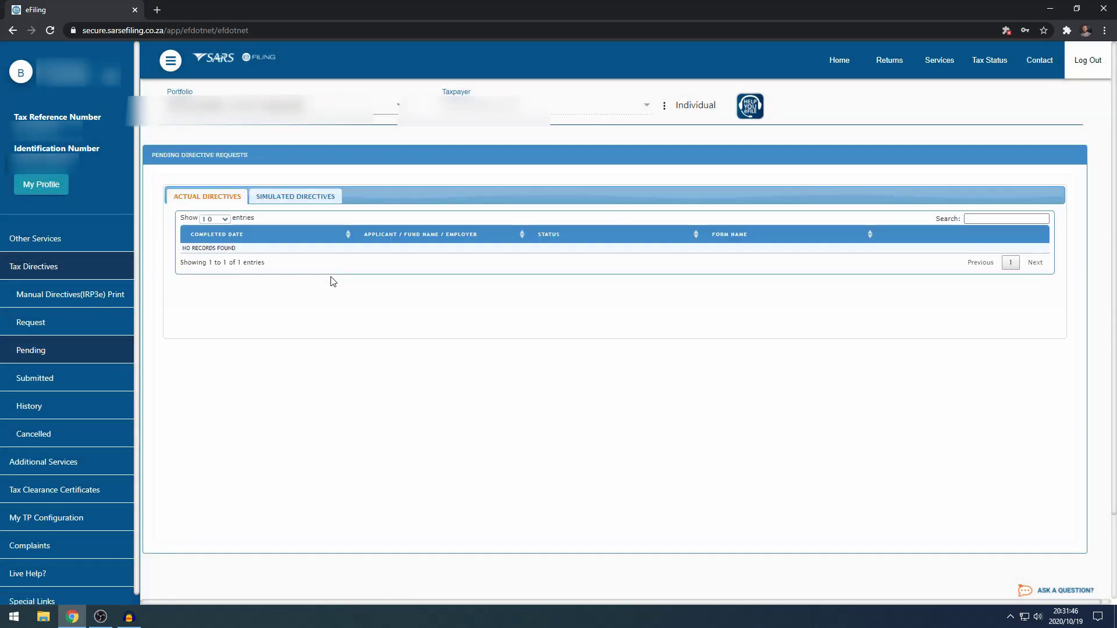
click(74, 386)
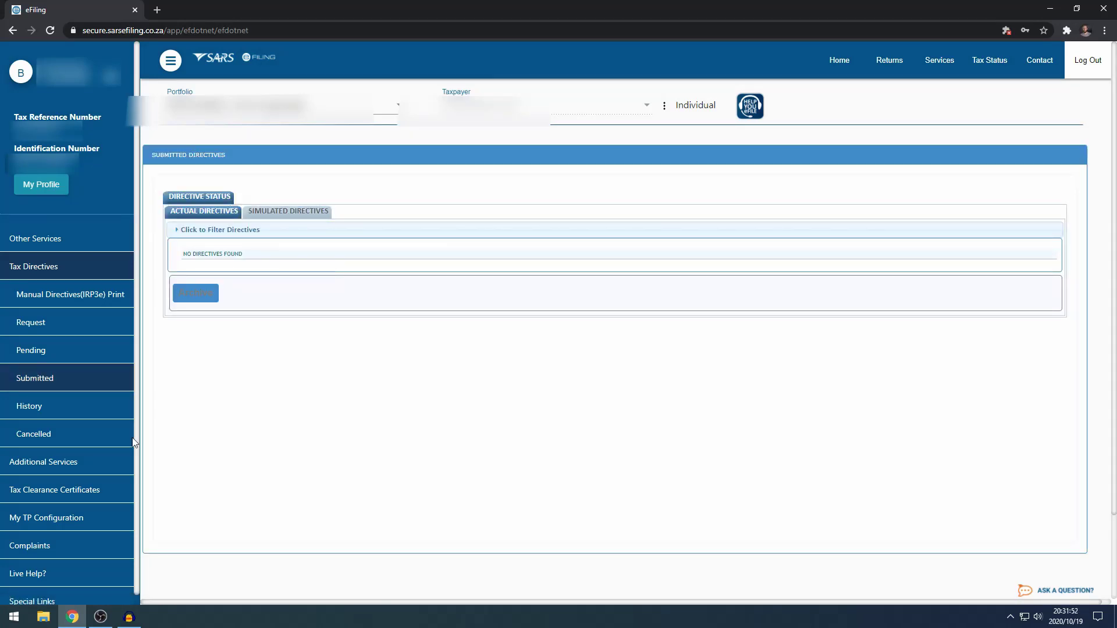
click(75, 409)
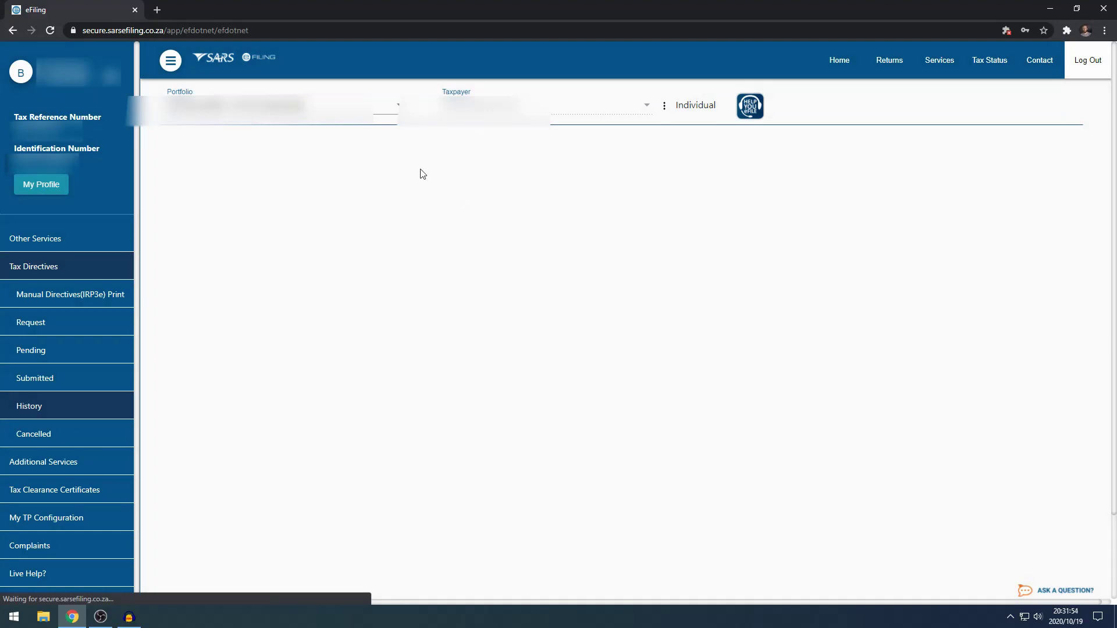
click(75, 272)
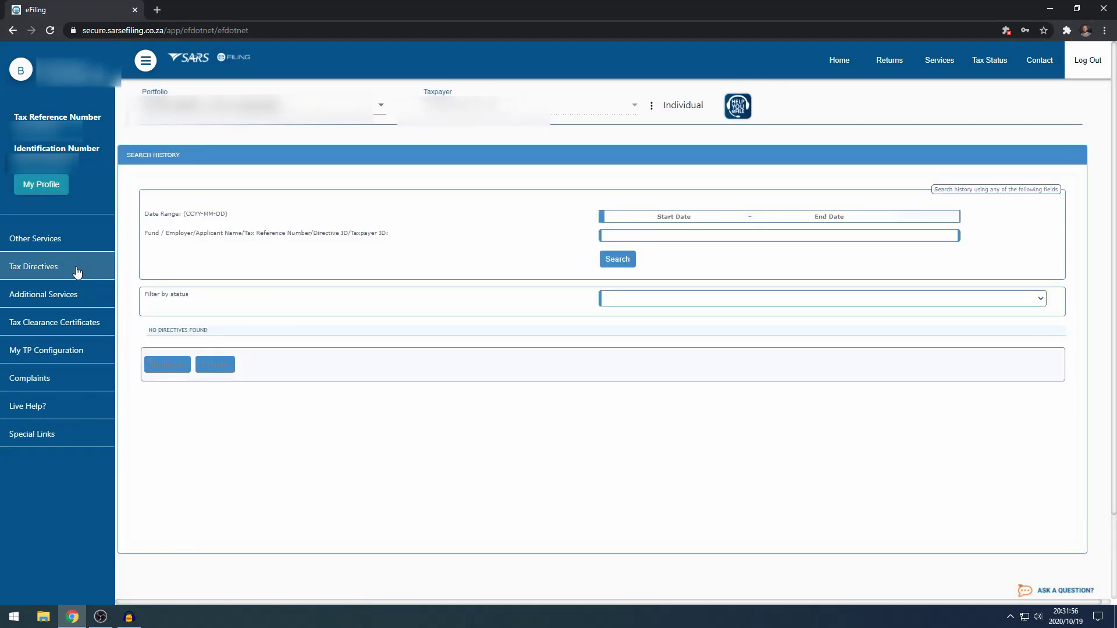
Step: Open the Additional Services Reportable Arrangements notice listing the Megawatt Park addresses and contacts
click(70, 292)
click(67, 326)
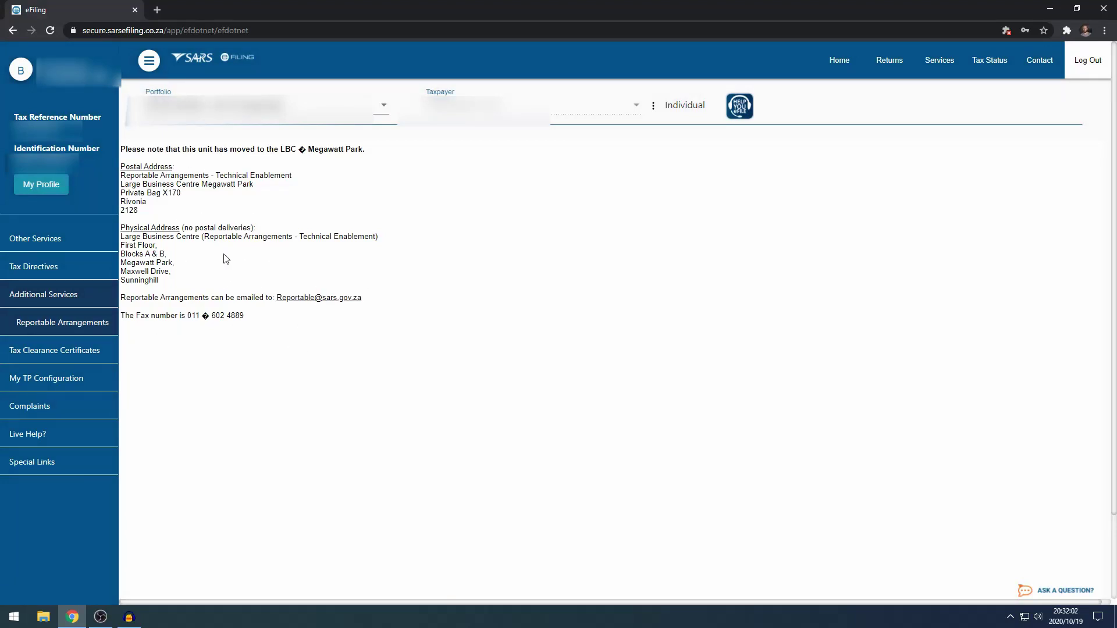
click(107, 358)
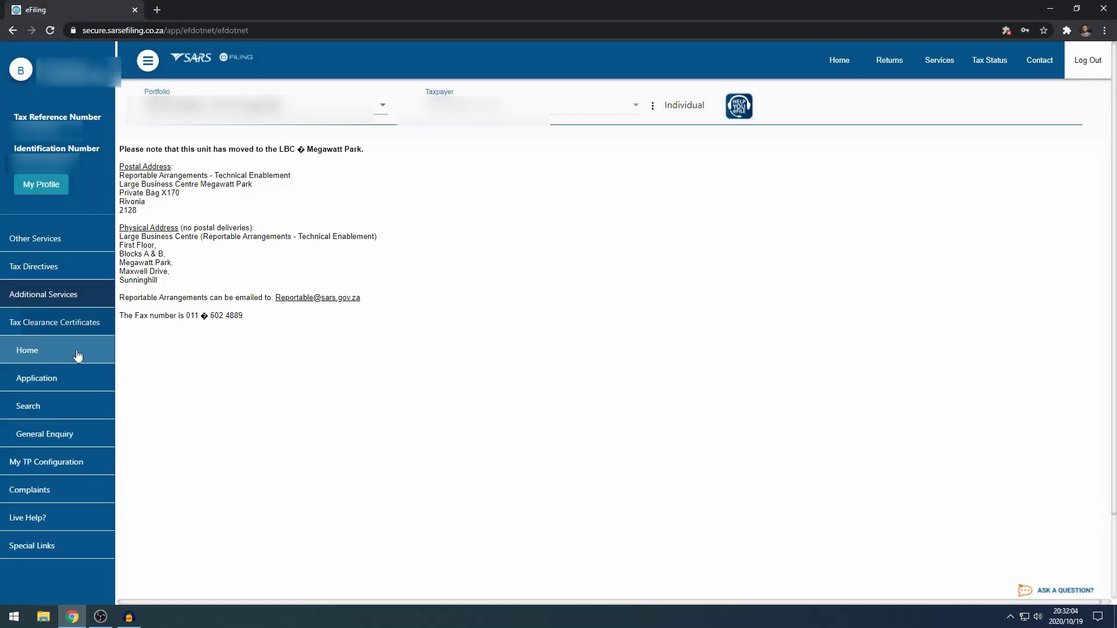
click(80, 323)
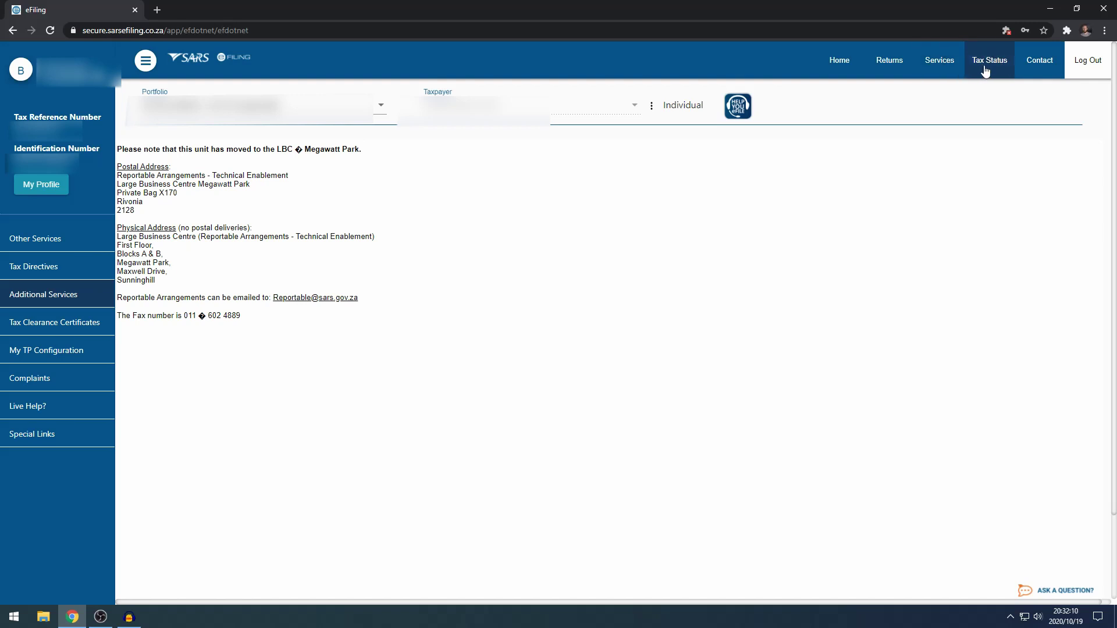
Step: Open the Tax Clearance Certificates home page noting TCS replaced them from 15 April 2016
click(70, 325)
click(74, 342)
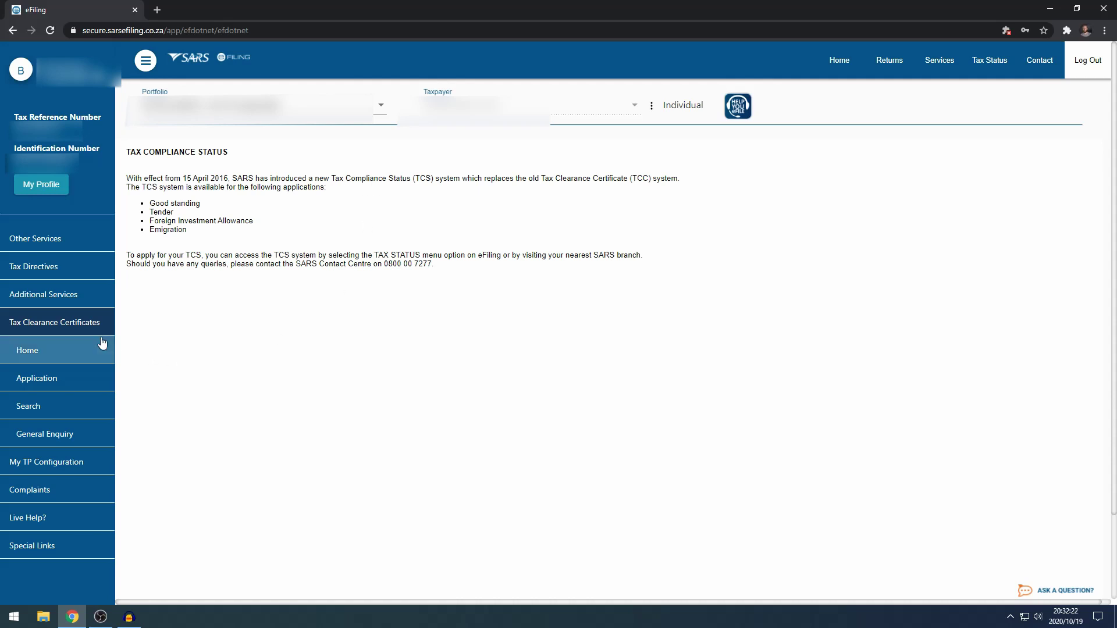
click(72, 325)
click(71, 349)
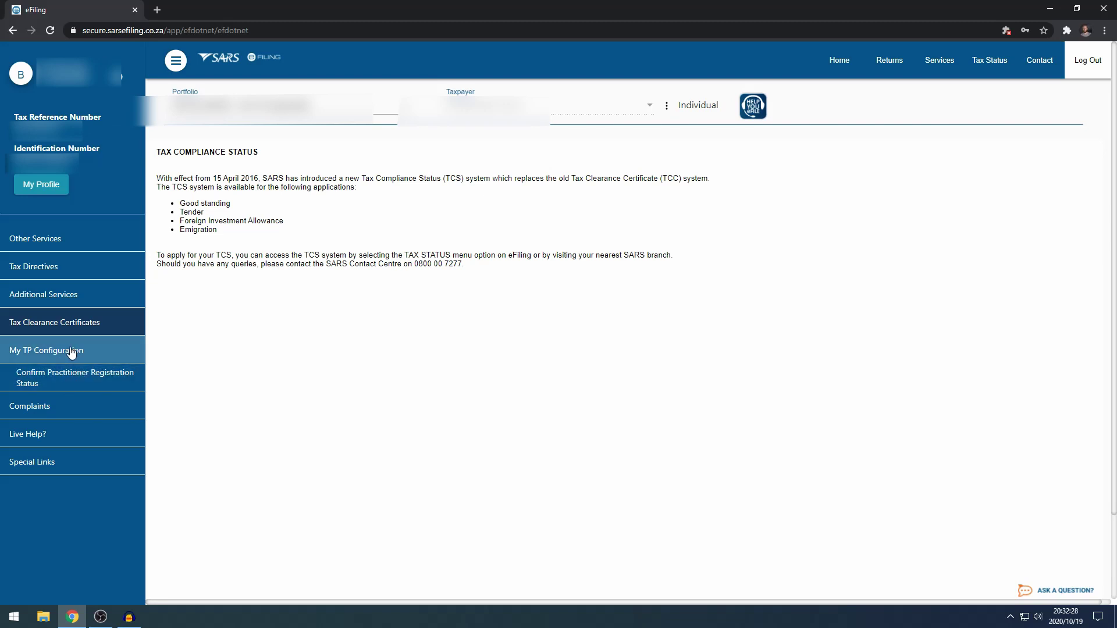
click(58, 406)
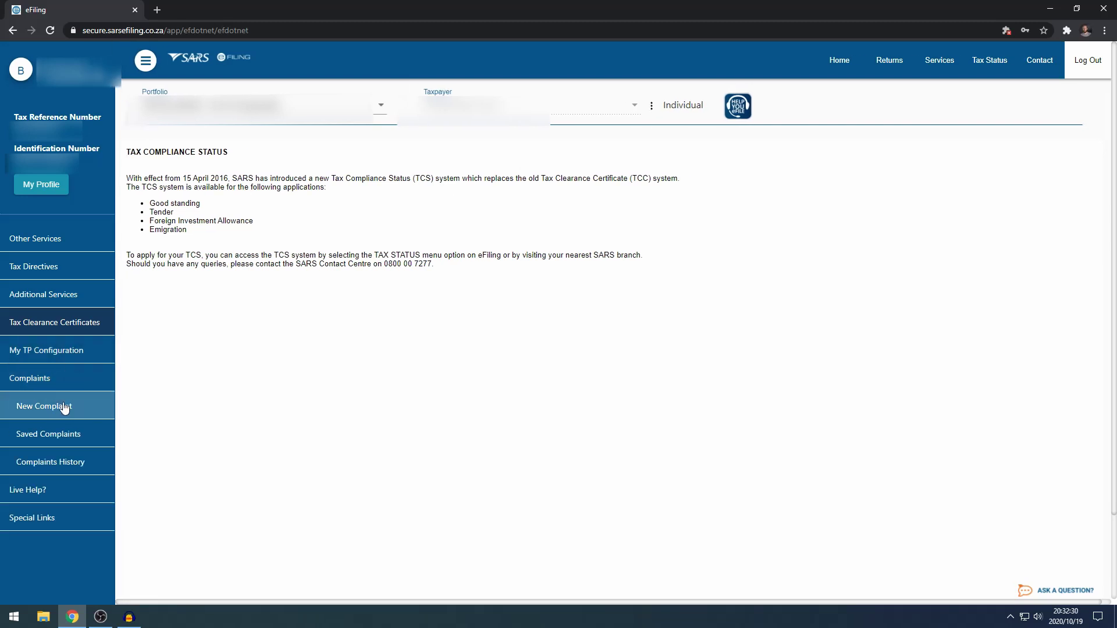
Step: Start a new complaint, then view the Complaints History showing no records
click(64, 407)
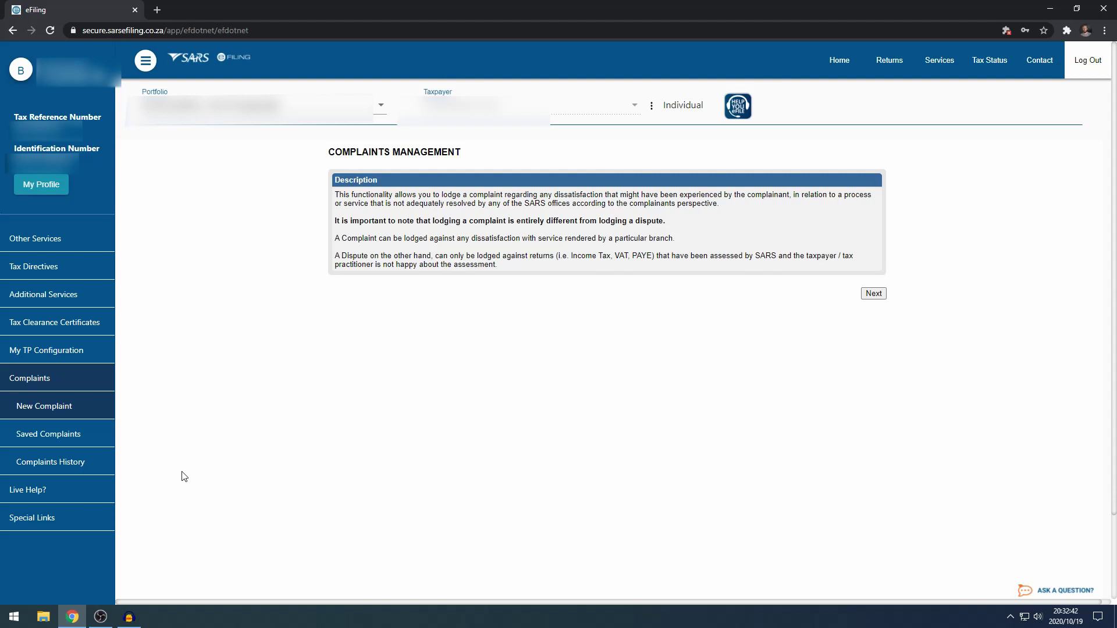
click(87, 463)
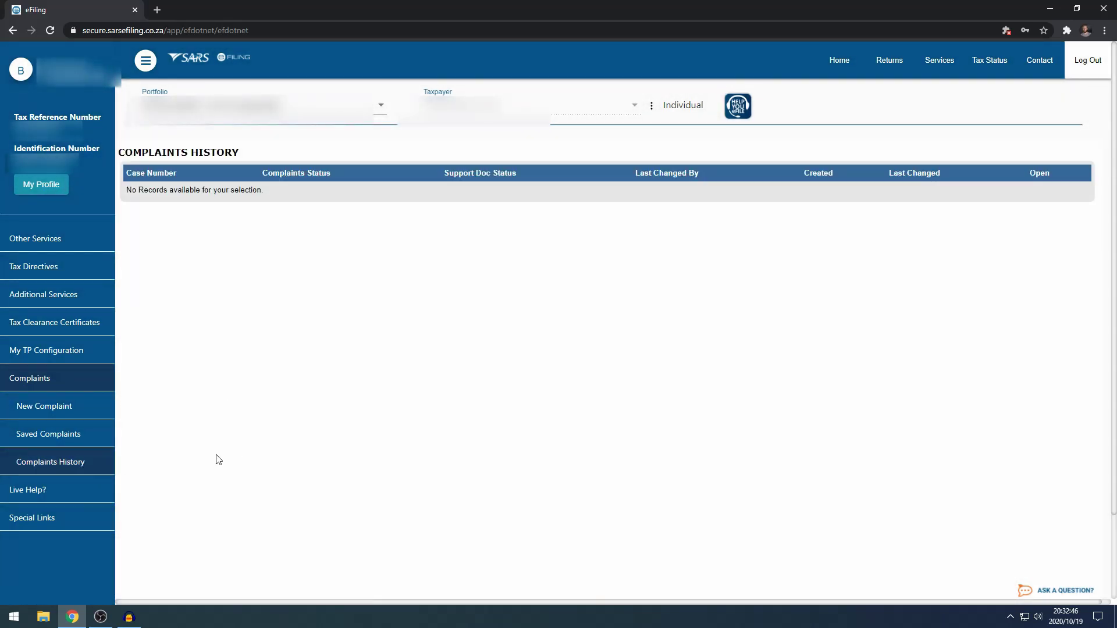
click(59, 489)
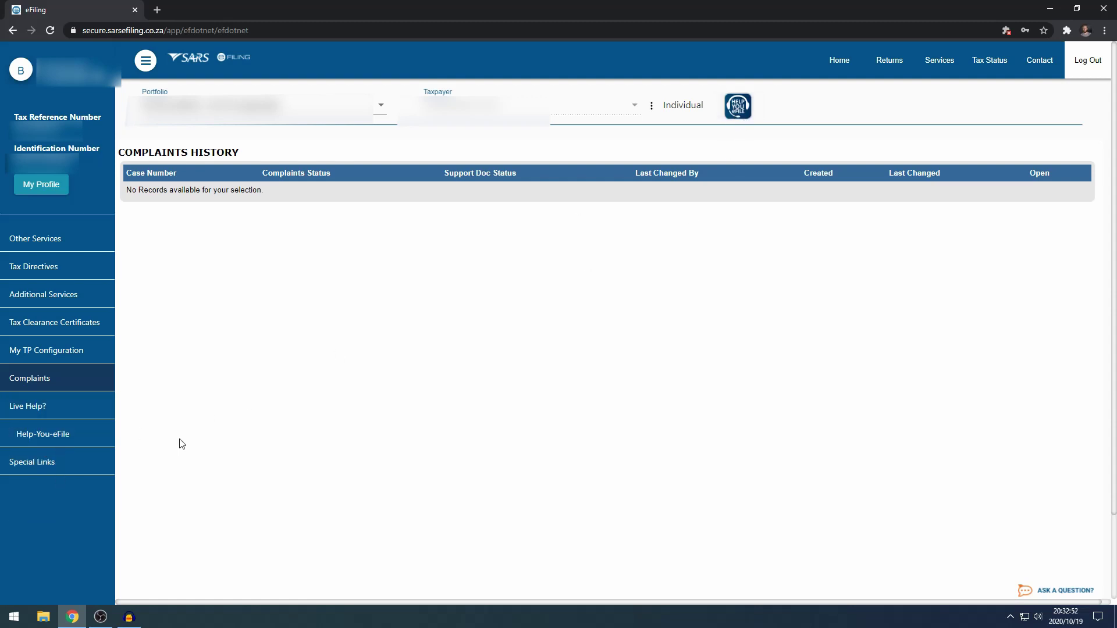
click(58, 406)
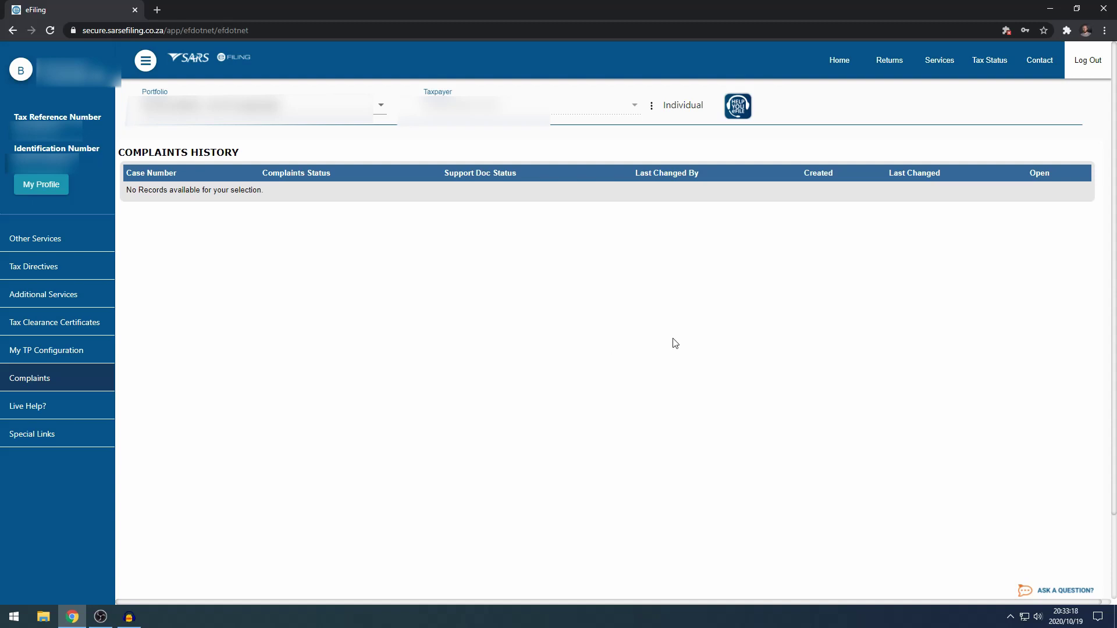
Step: In Tax Status, activate Tax Compliance Status and open the compliance profile results
click(991, 63)
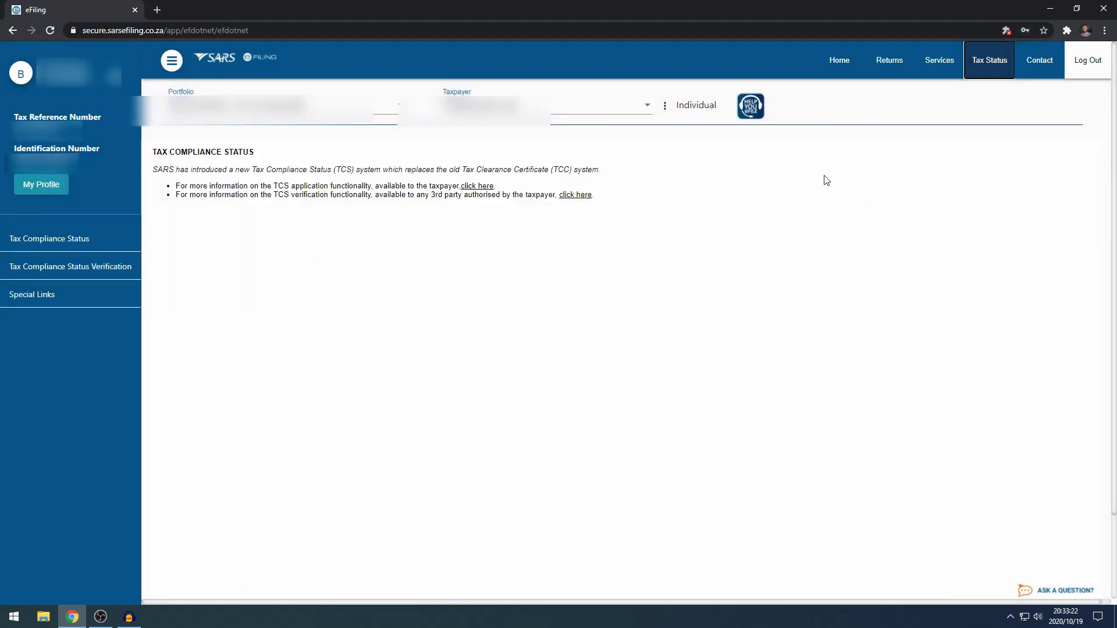
click(74, 246)
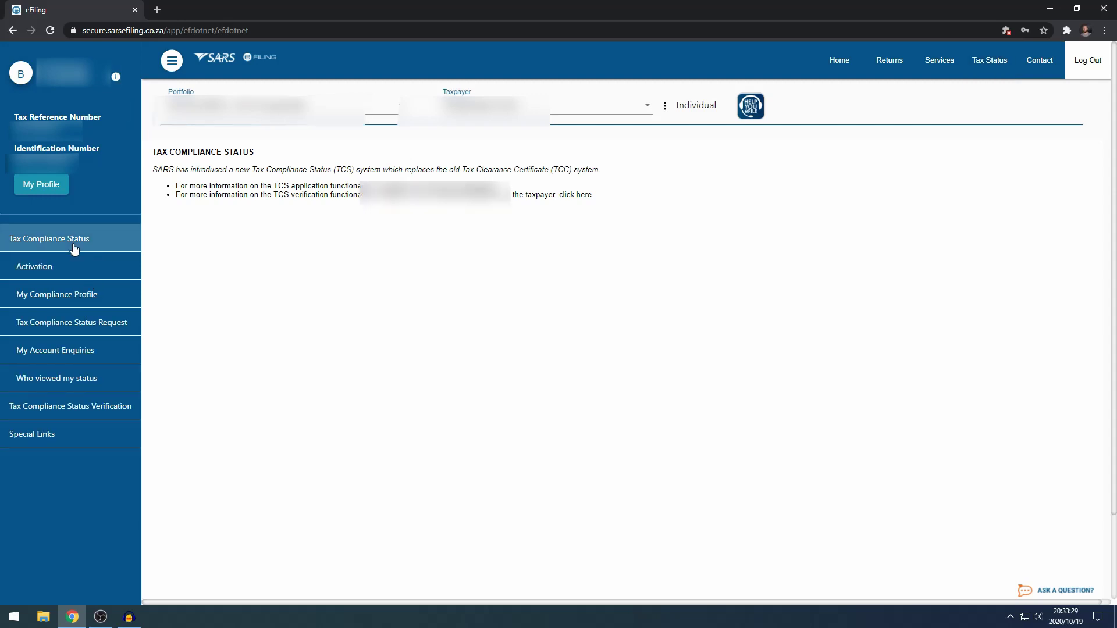
click(85, 273)
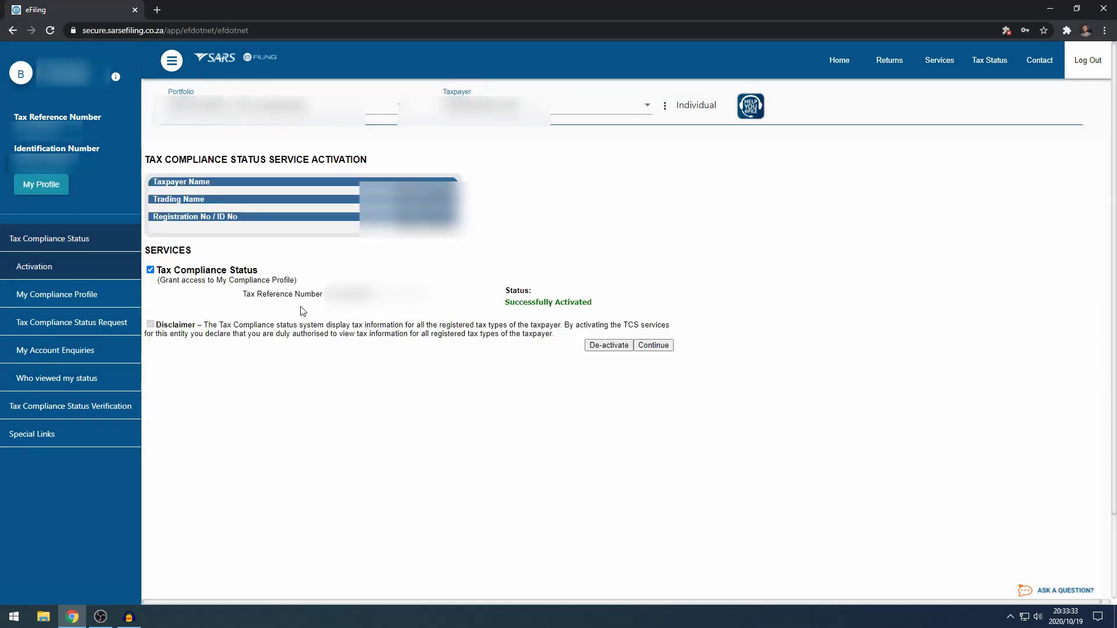
click(59, 291)
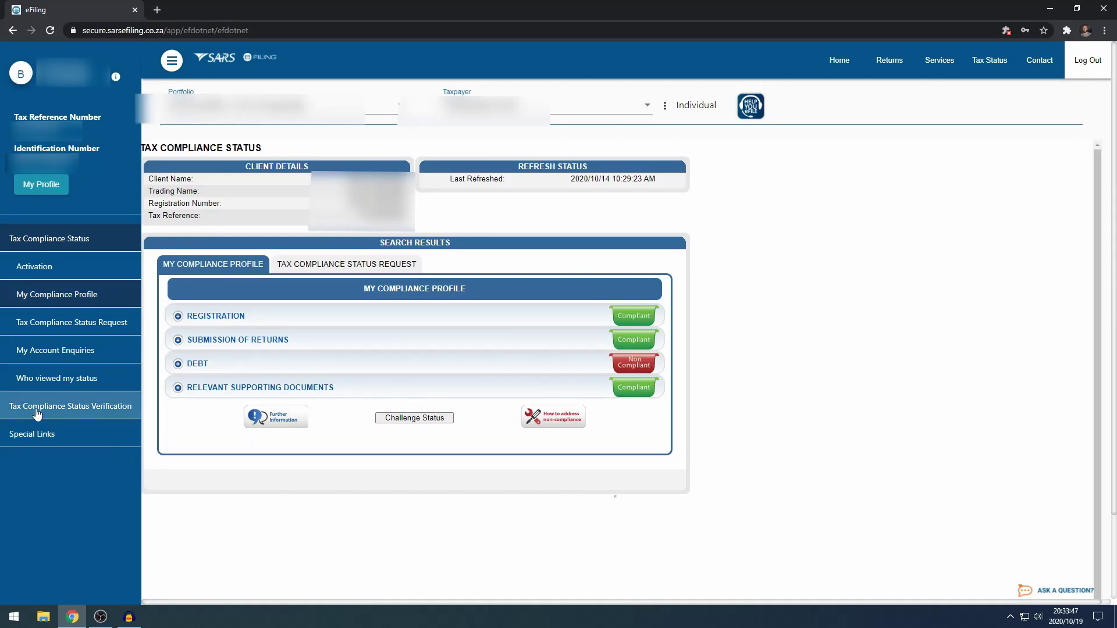
Step: Check the request types on a new Tax Compliance Status Request, then return to the profile summary
click(57, 324)
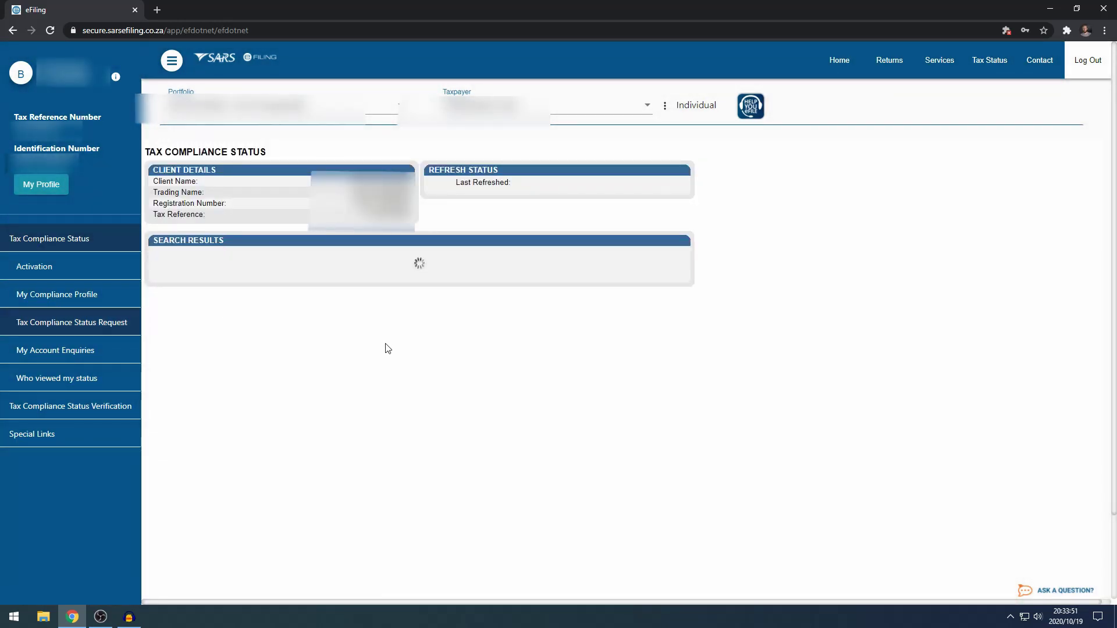
click(386, 314)
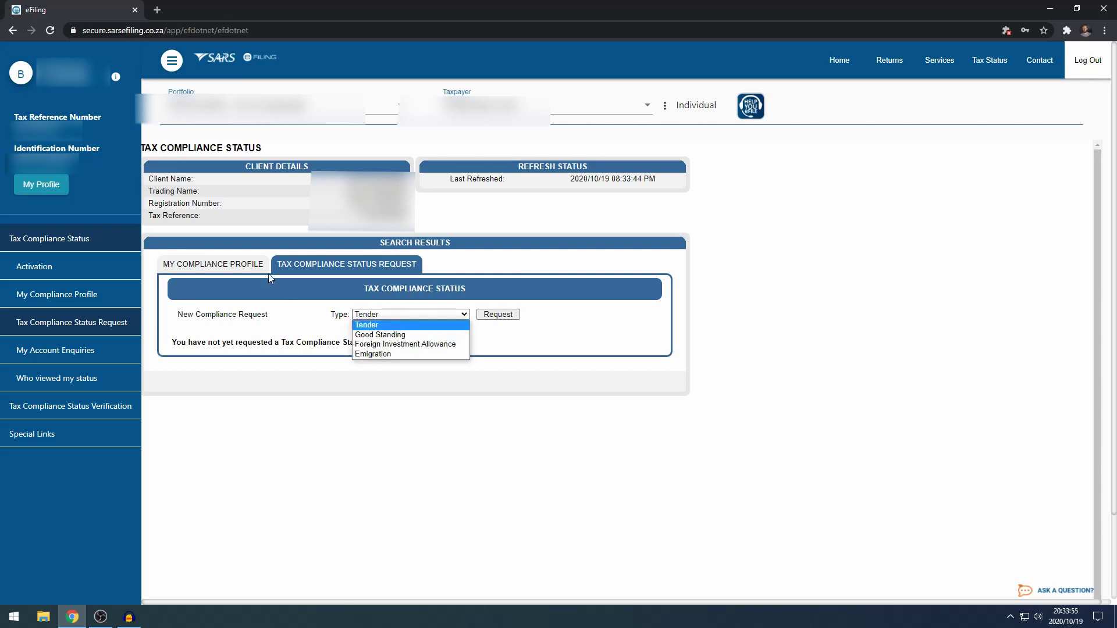
click(252, 265)
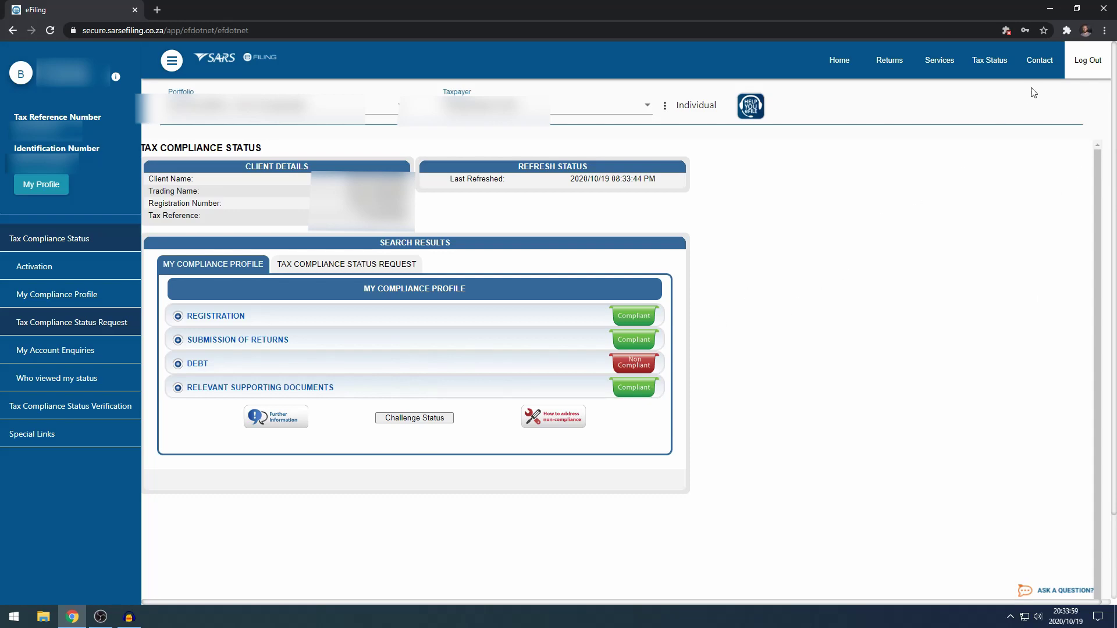
click(1042, 61)
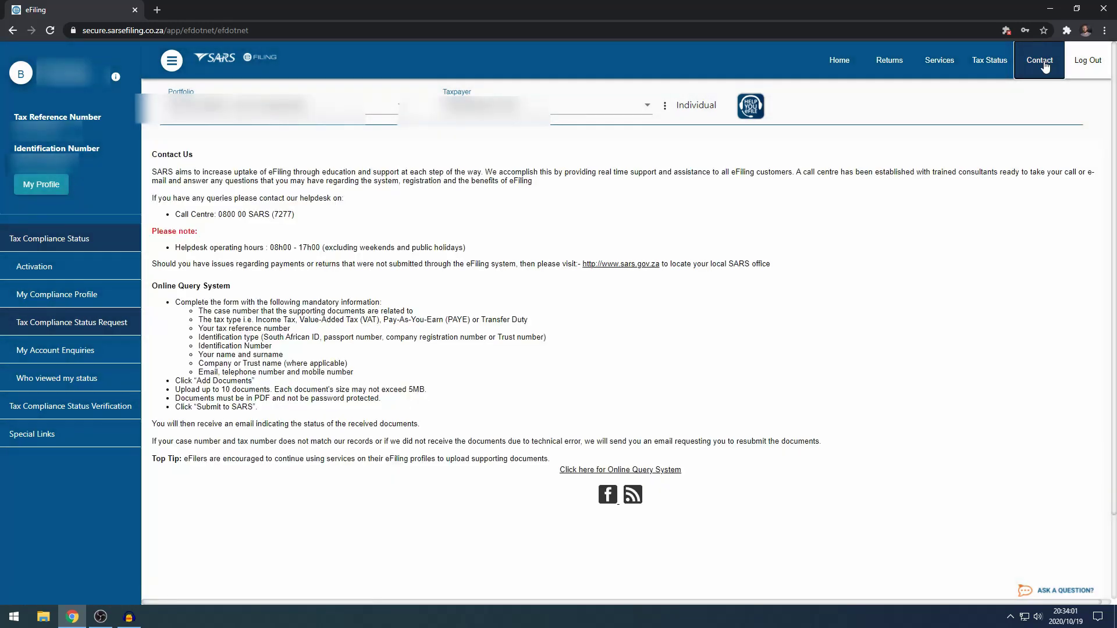
click(90, 242)
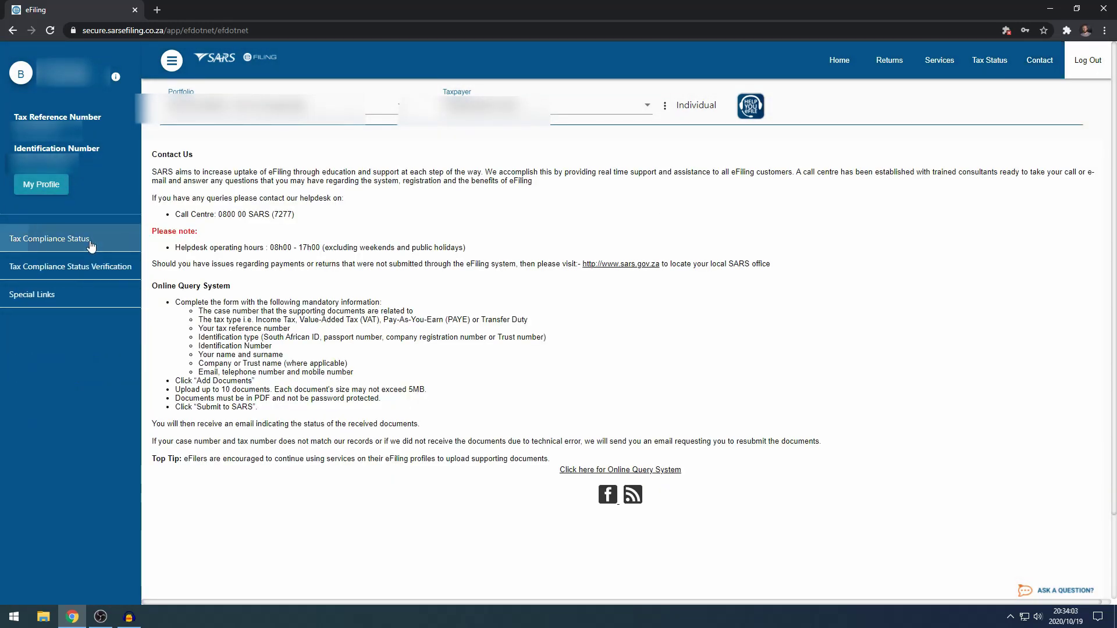
click(1040, 62)
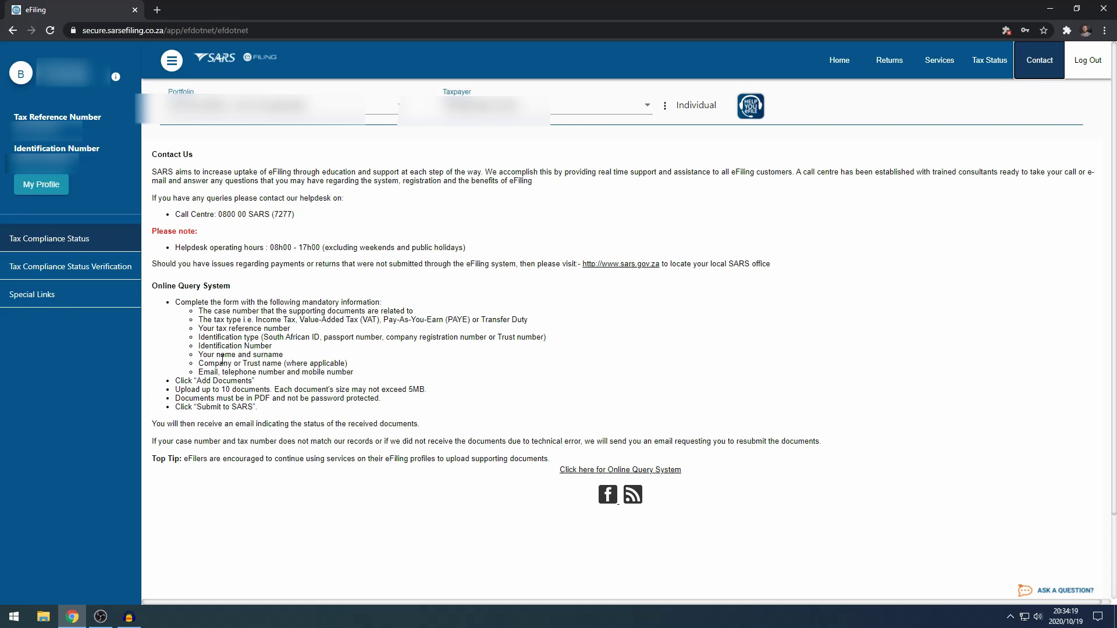
Step: Return to the dashboard and expand the User and SARS Registered Details options
click(844, 65)
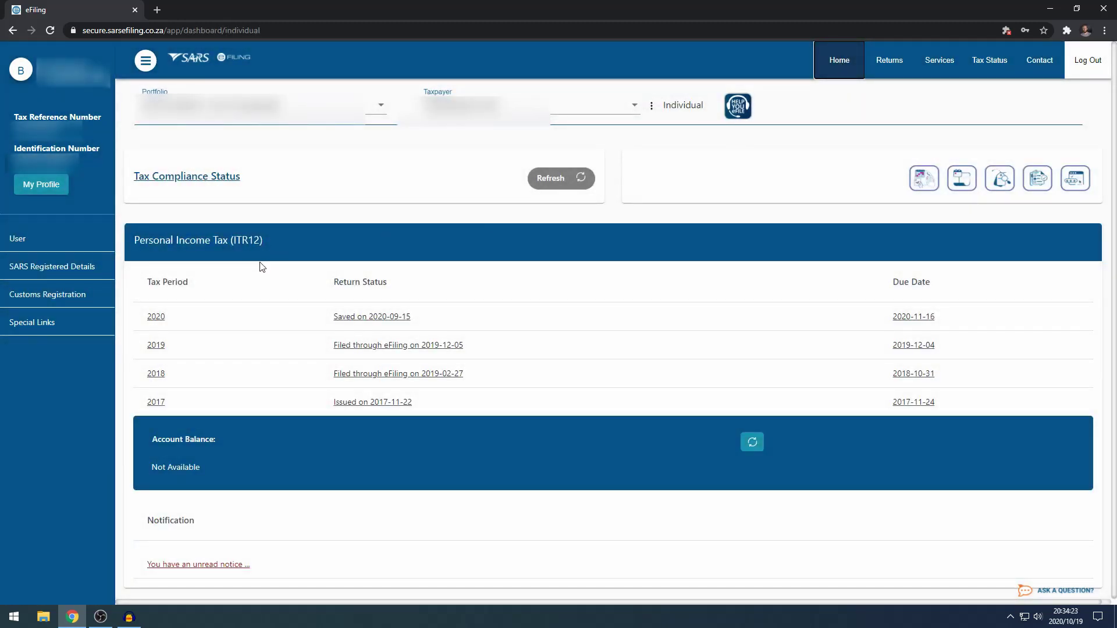
click(26, 239)
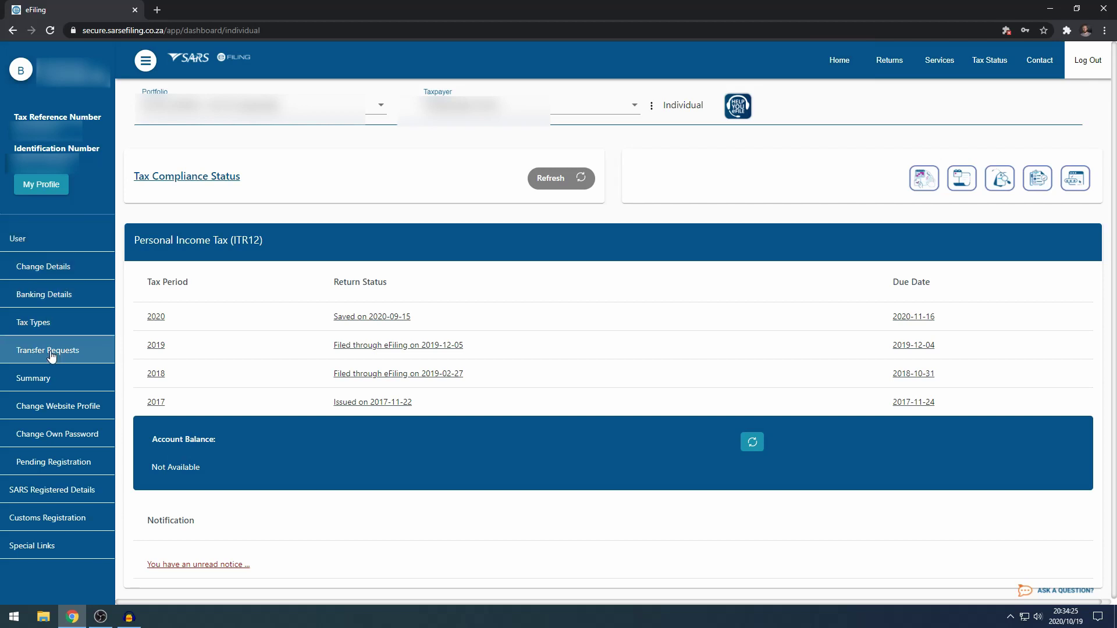
click(66, 488)
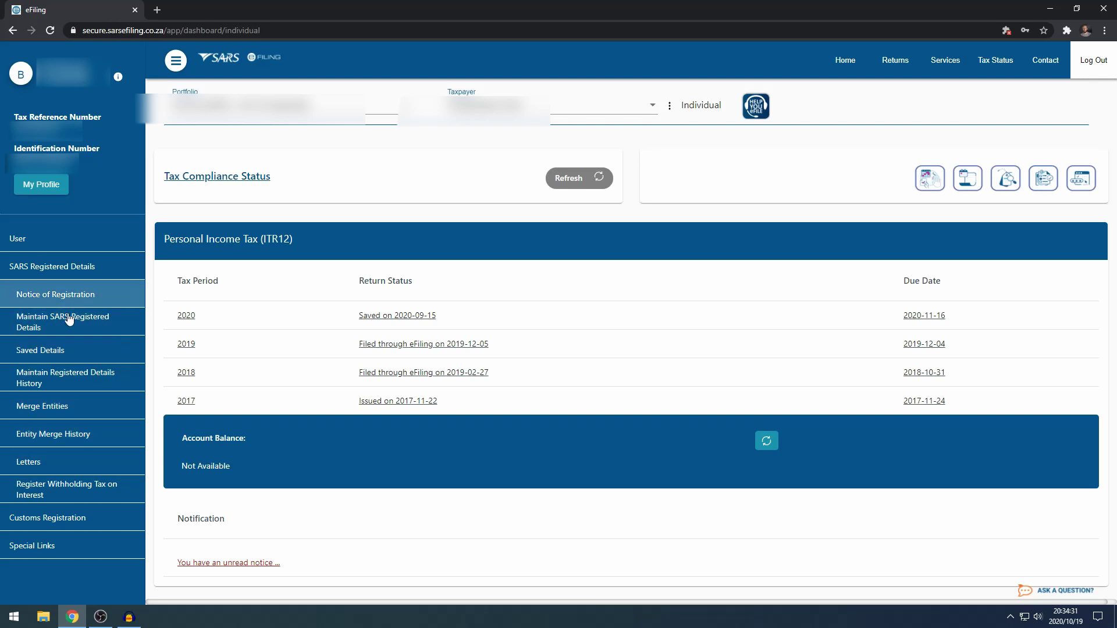
Step: In Returns, request historic income tax notices, choosing a Statement of Account
click(895, 61)
click(61, 238)
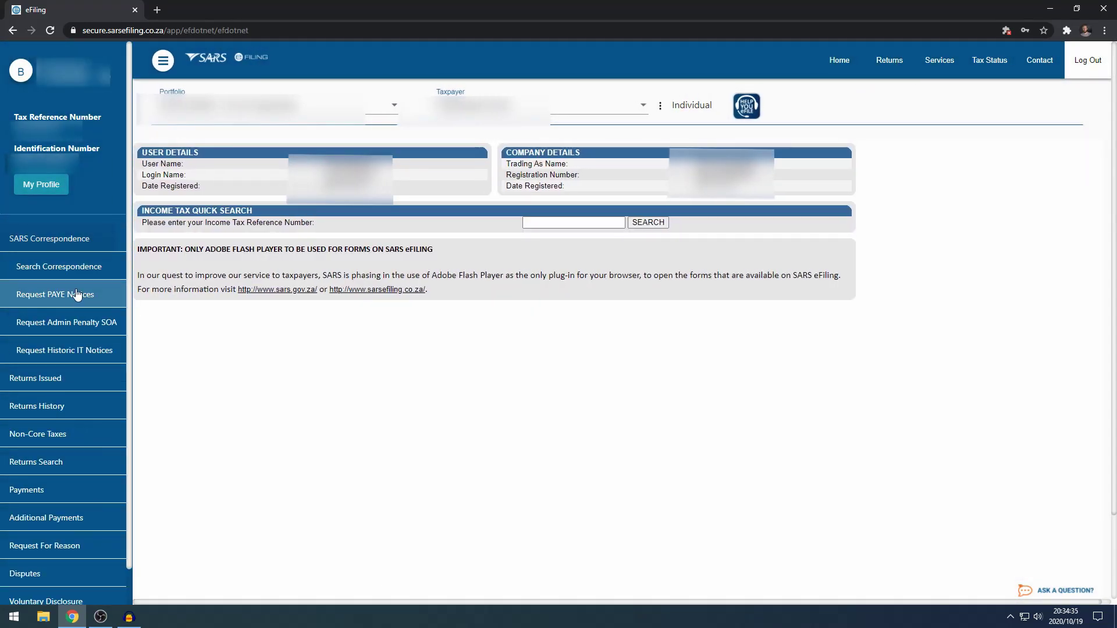
click(93, 352)
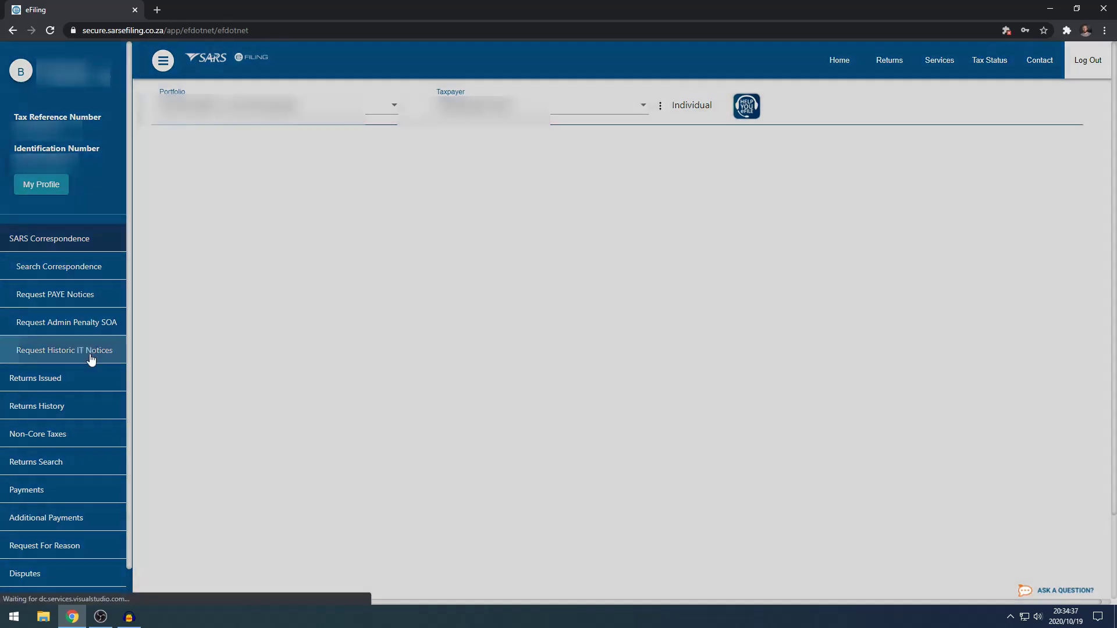
click(151, 274)
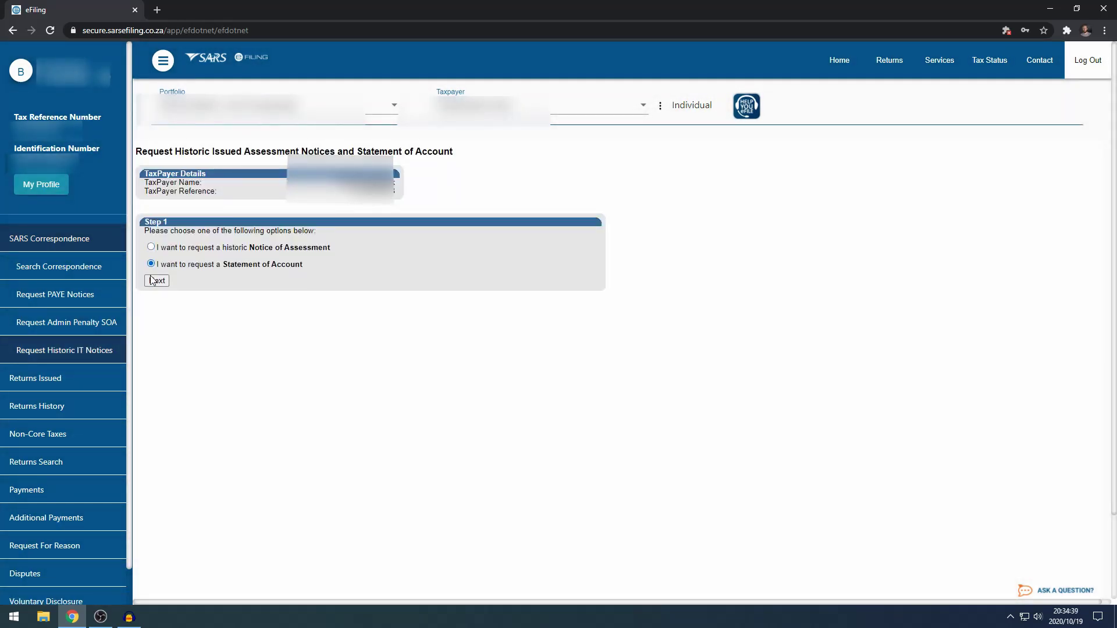
scroll(92, 366, down, 2)
Step: List the issued personal income tax returns and the previously filed ITR12 returns
click(64, 339)
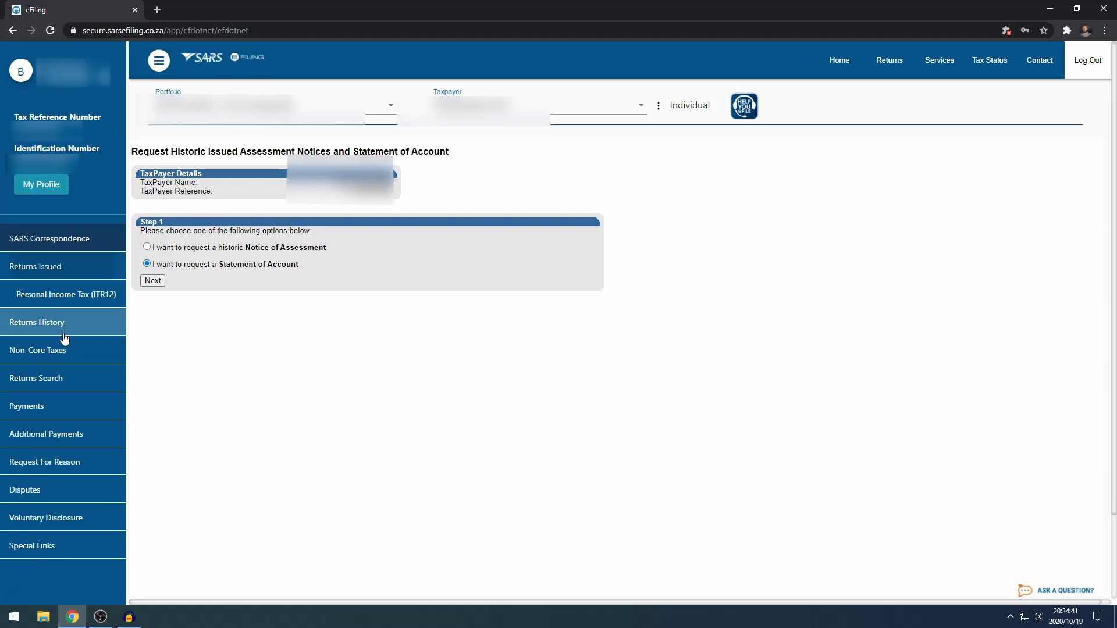
click(85, 297)
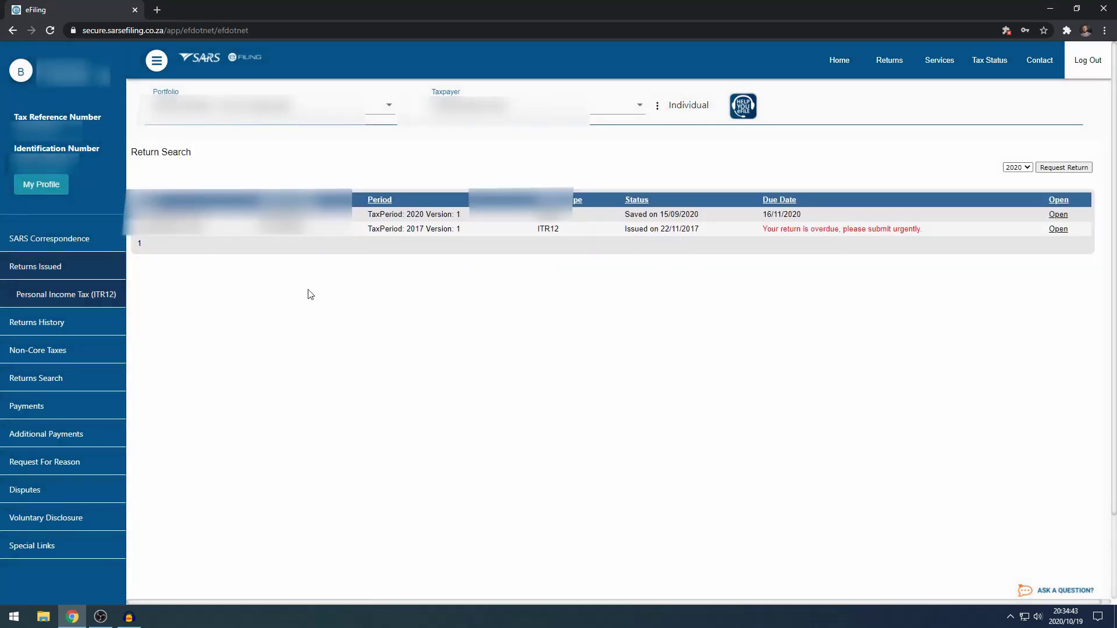
click(42, 325)
click(47, 330)
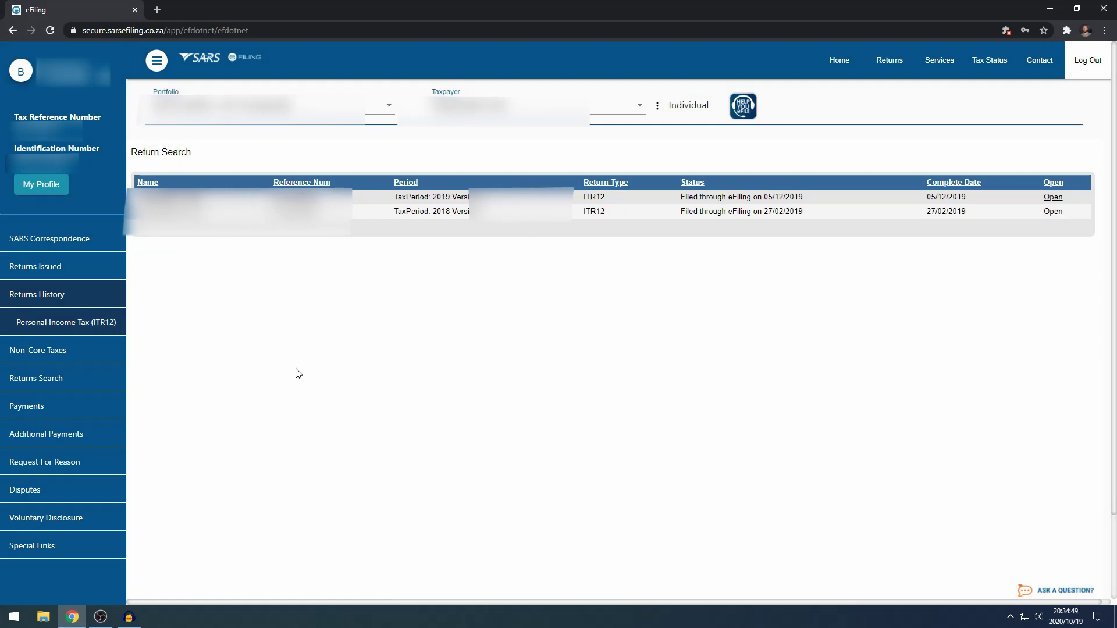
Step: Start a new Request For Reason for period 2020 and glance at the Disputes options
click(76, 465)
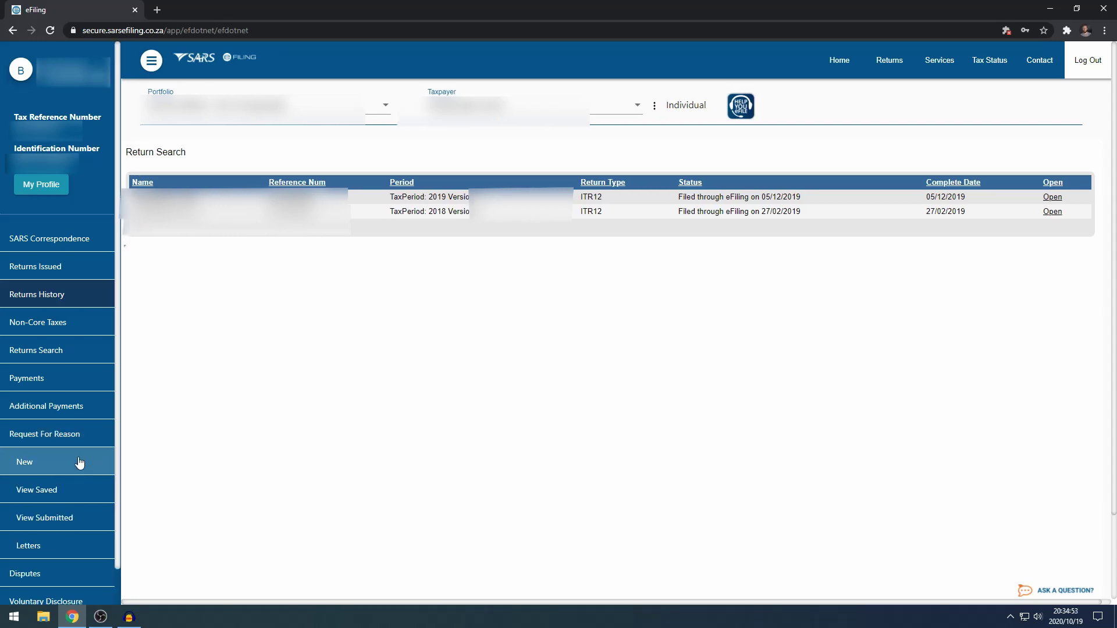
click(77, 462)
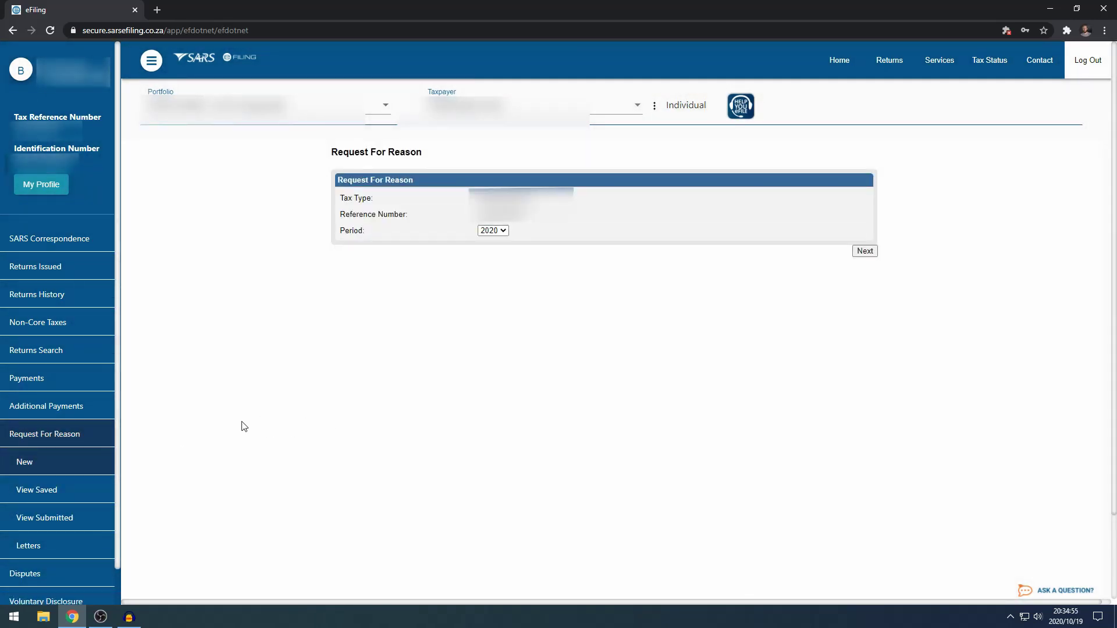
scroll(207, 438, down, 2)
click(55, 434)
click(55, 465)
scroll(184, 492, up, 2)
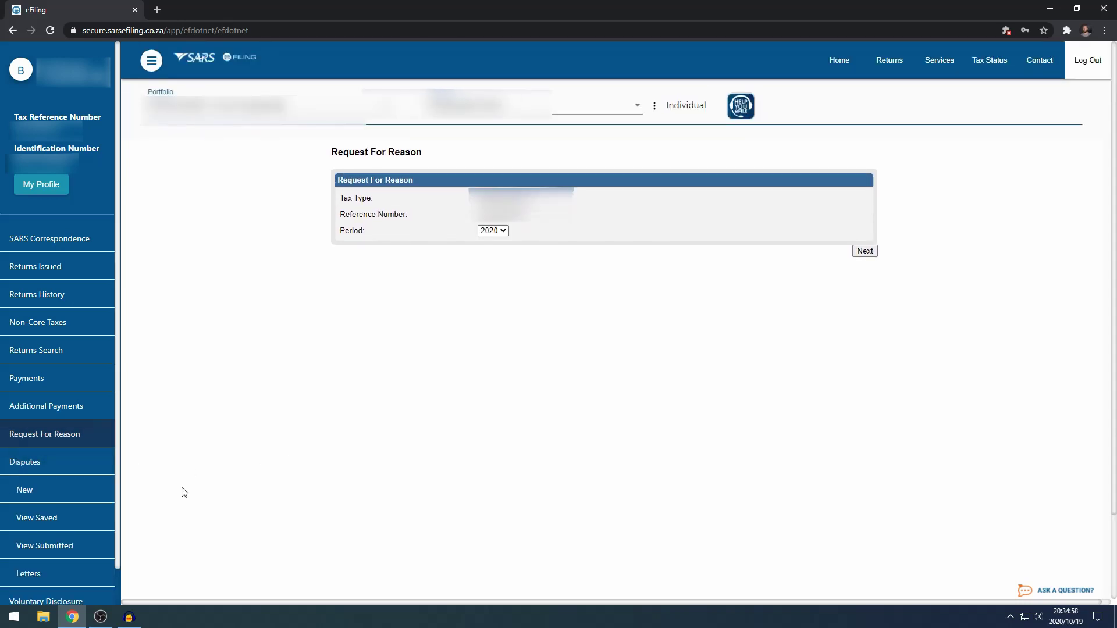
click(82, 465)
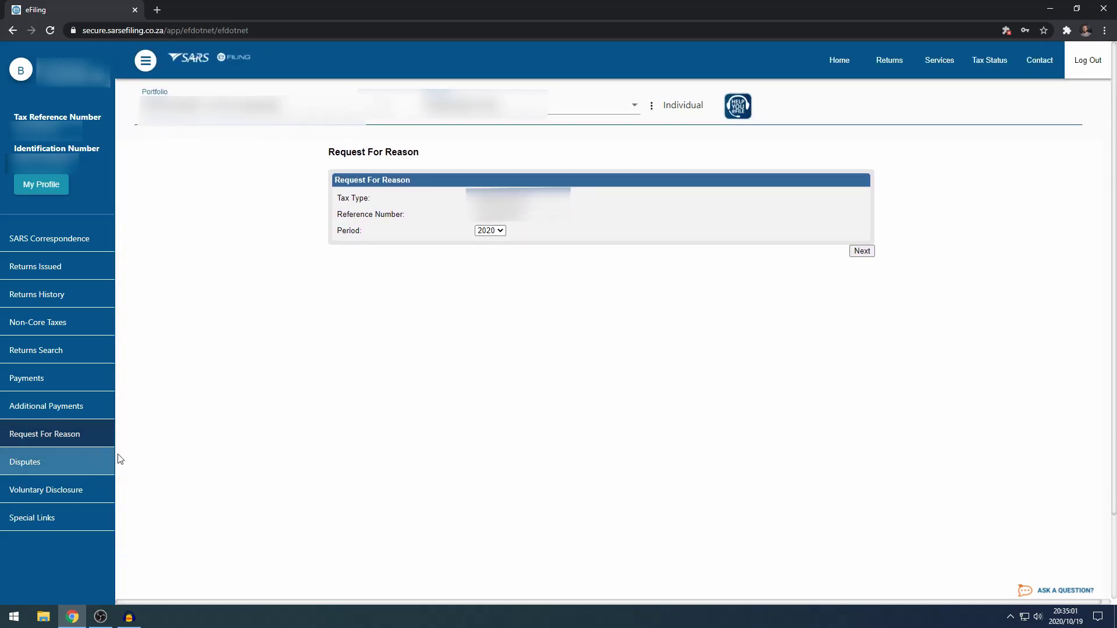
Step: Look over the Services section's Tax Directives and Complaints options
click(940, 62)
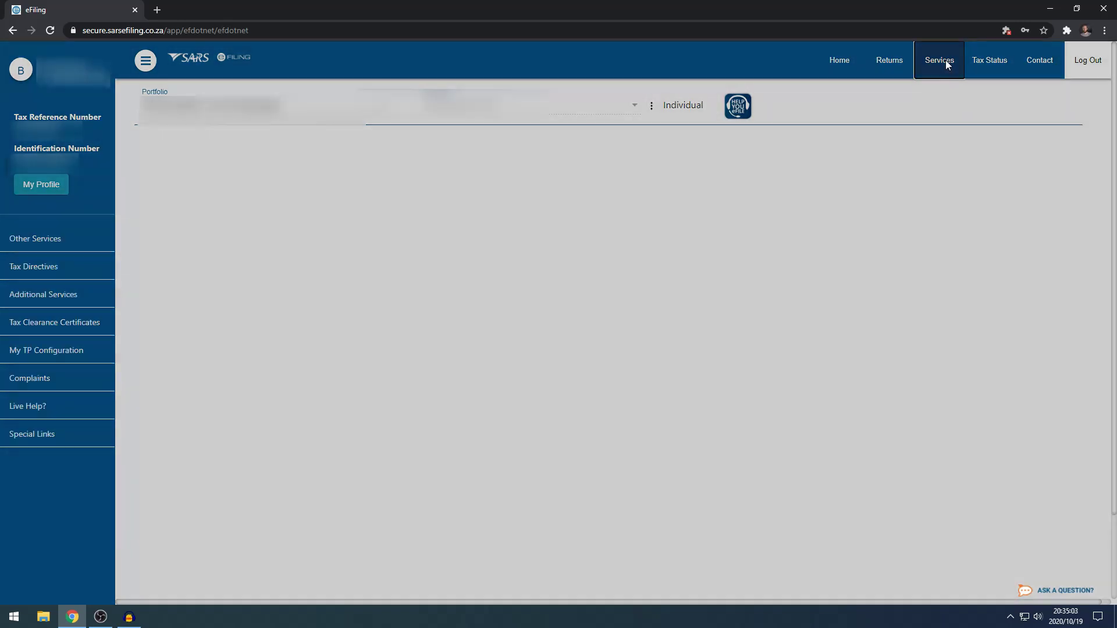
click(51, 268)
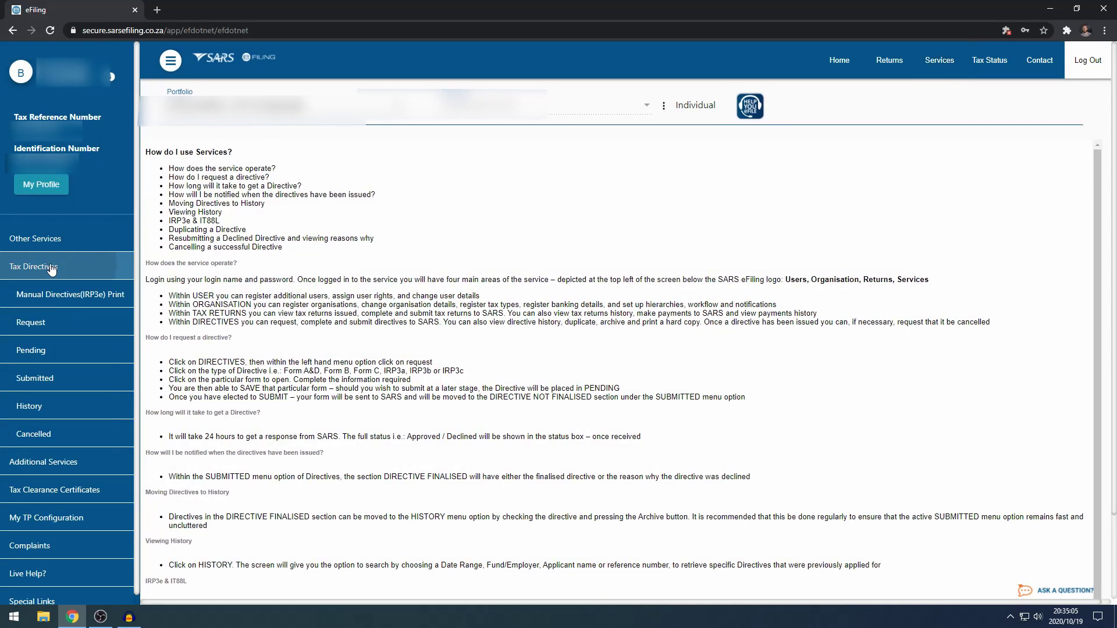
click(52, 269)
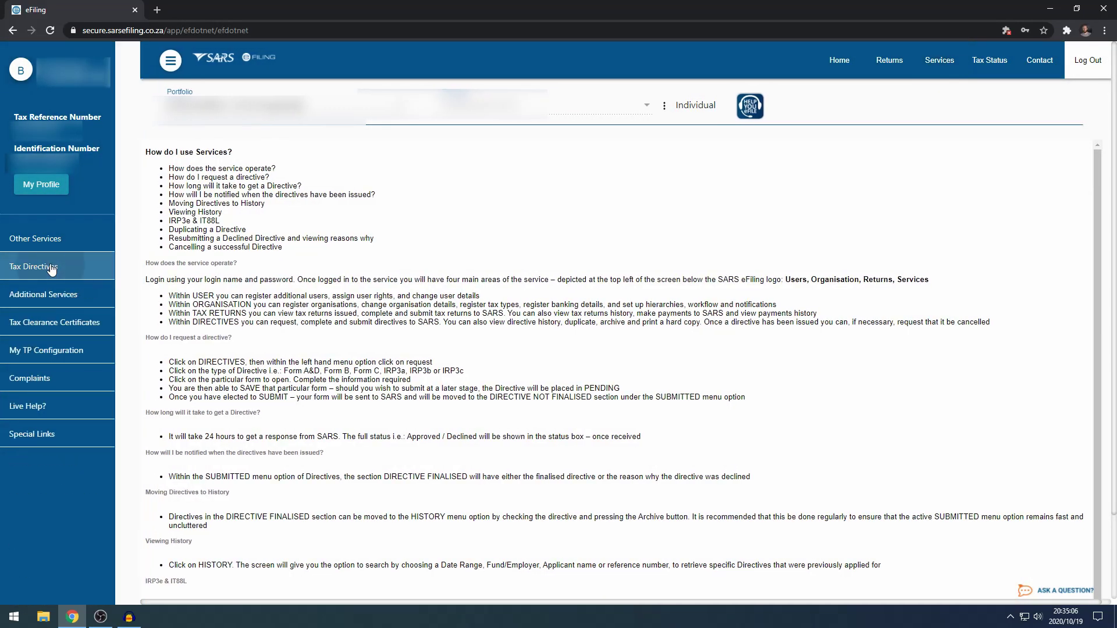
click(48, 381)
click(47, 378)
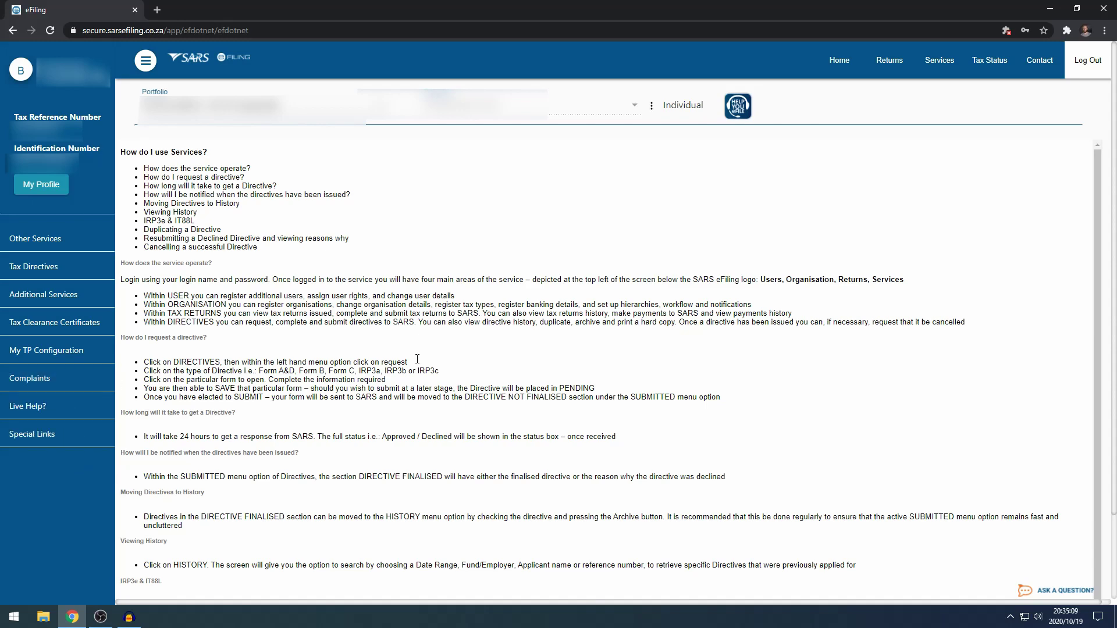
Step: Open the Tax Status section's Tax Compliance Status overview page
click(990, 63)
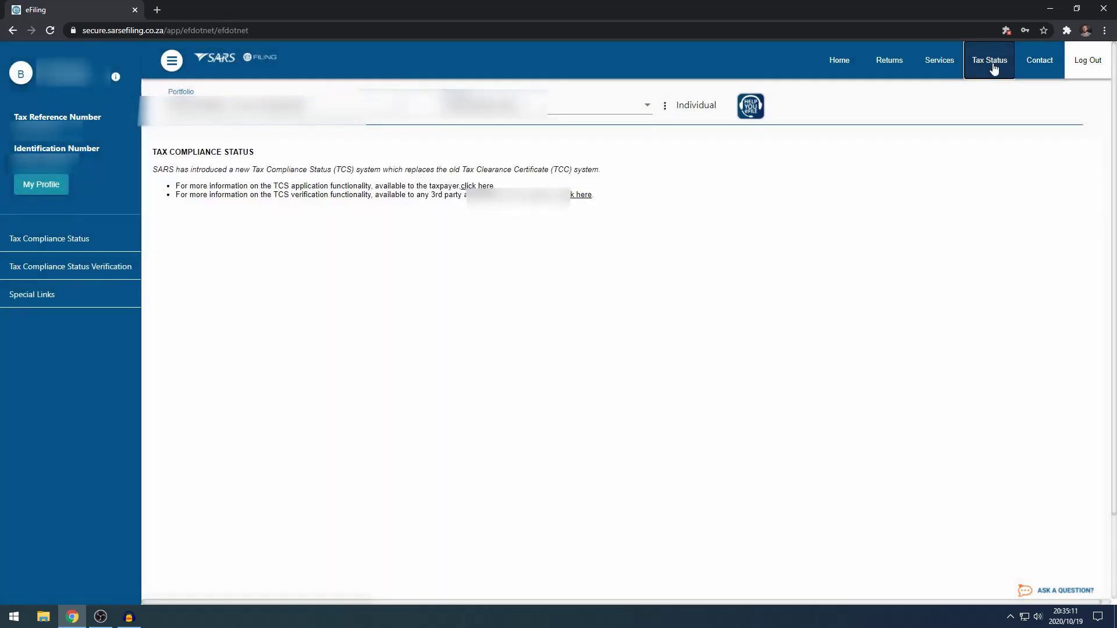
click(78, 241)
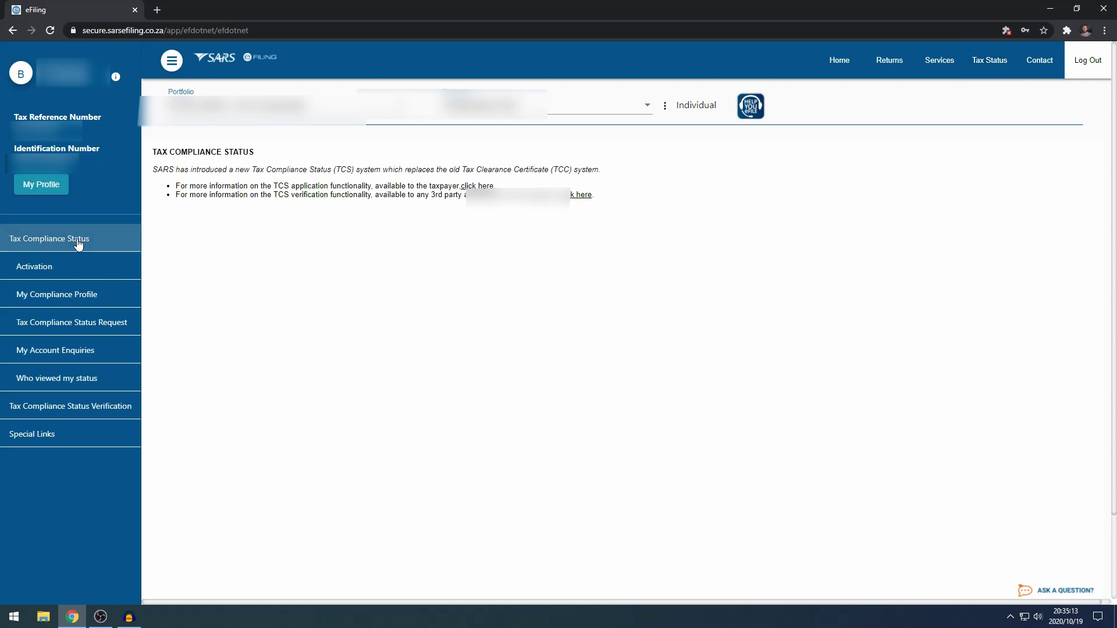
click(78, 242)
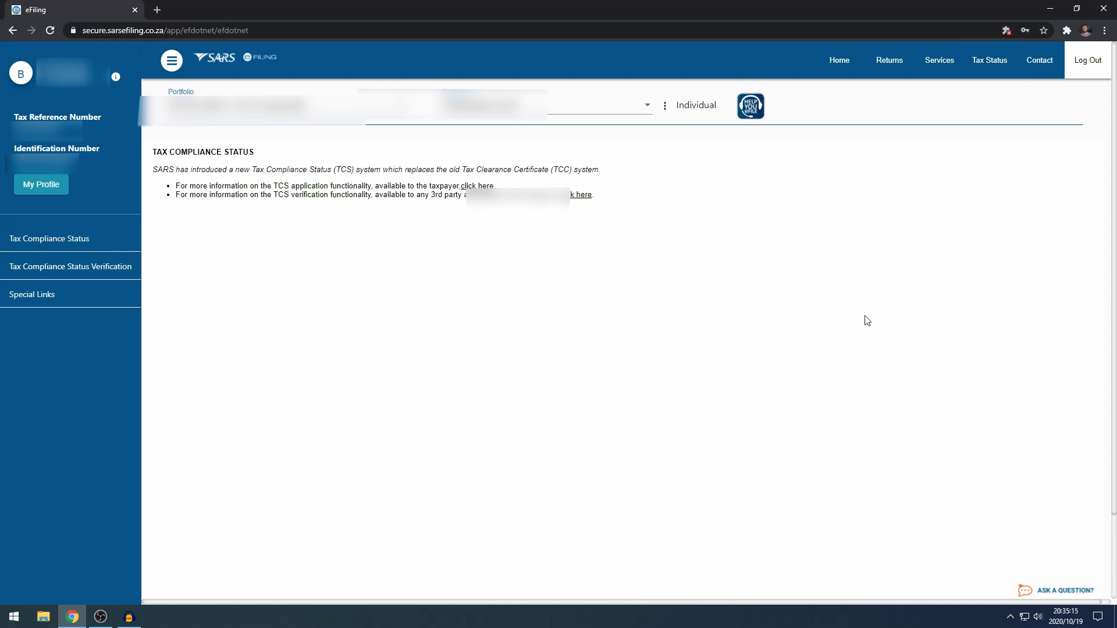